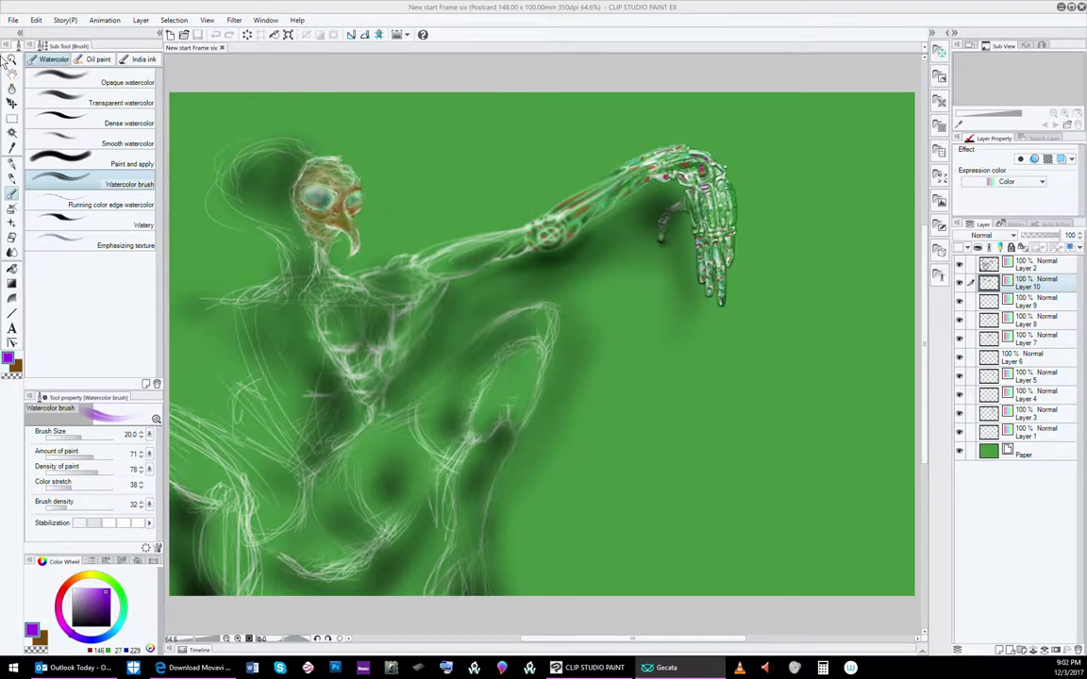
Step: Set the Watercolor brush to a lighter purple and add a new layer directly above Layer 10 for shading the head
left_click(11, 59)
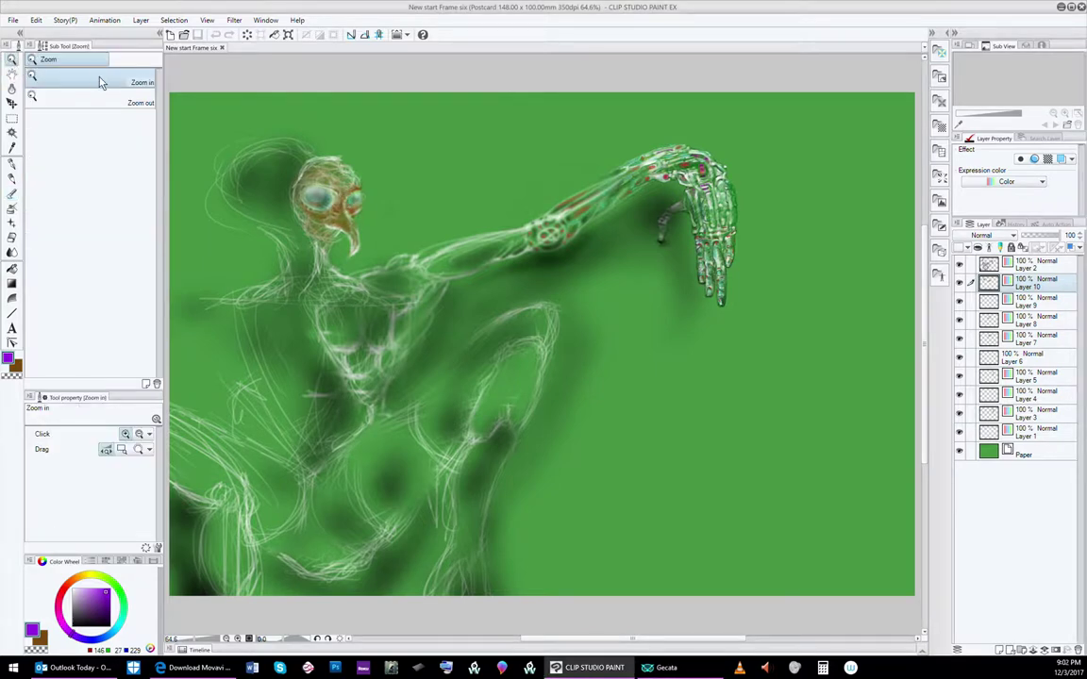
left_click(369, 220)
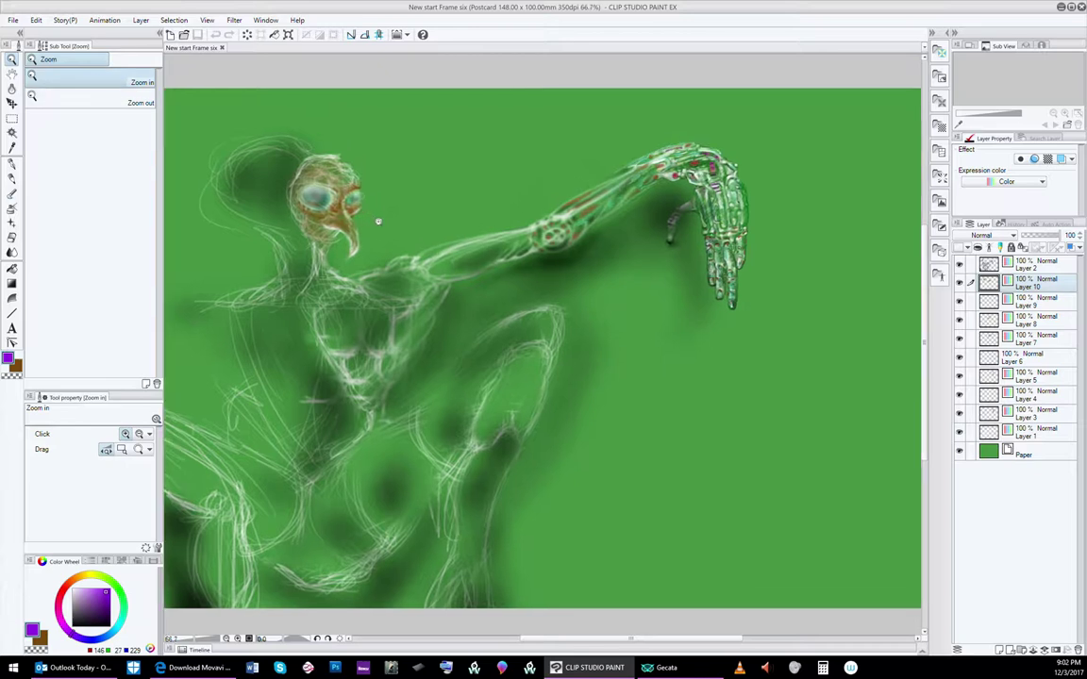
left_click(382, 221)
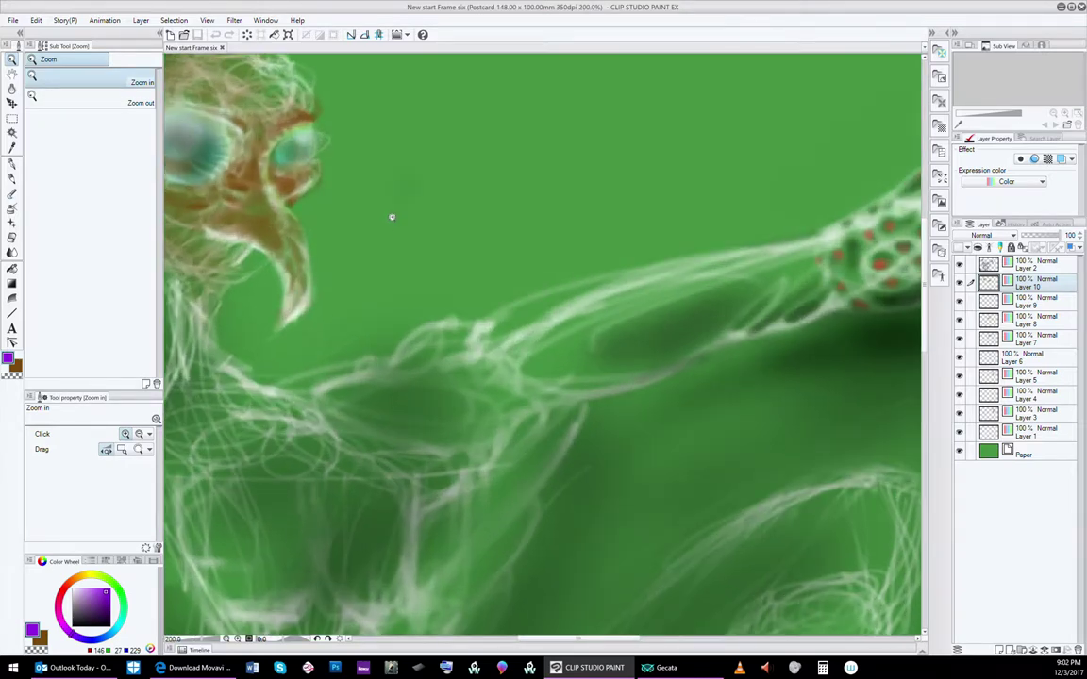
left_click_drag(349, 226, 642, 405)
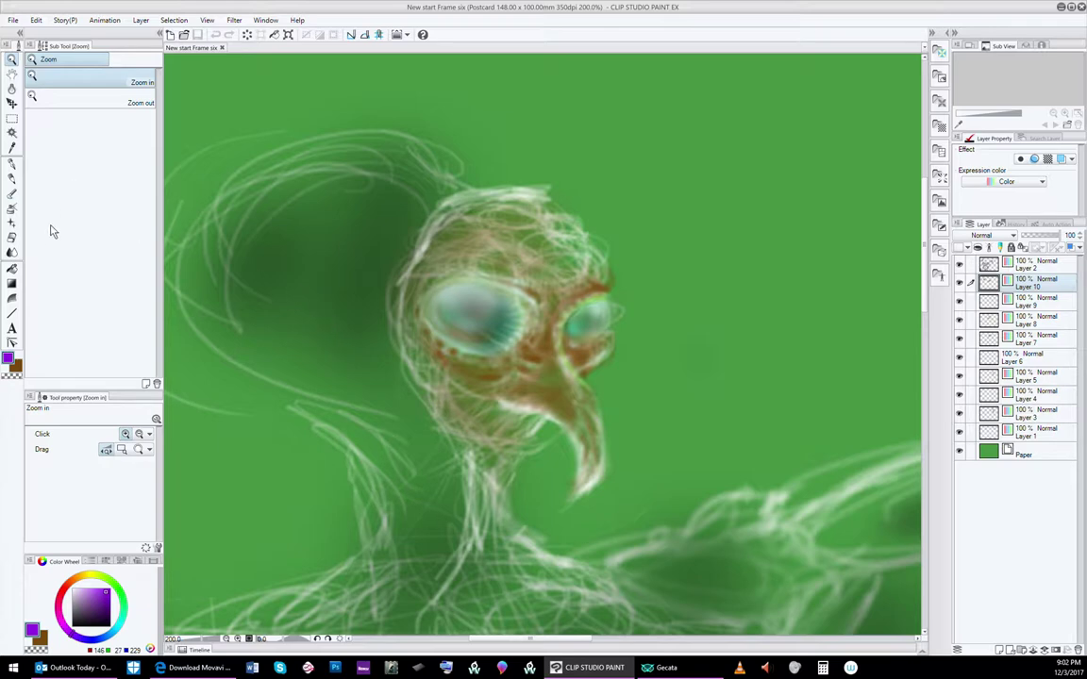
left_click(12, 195)
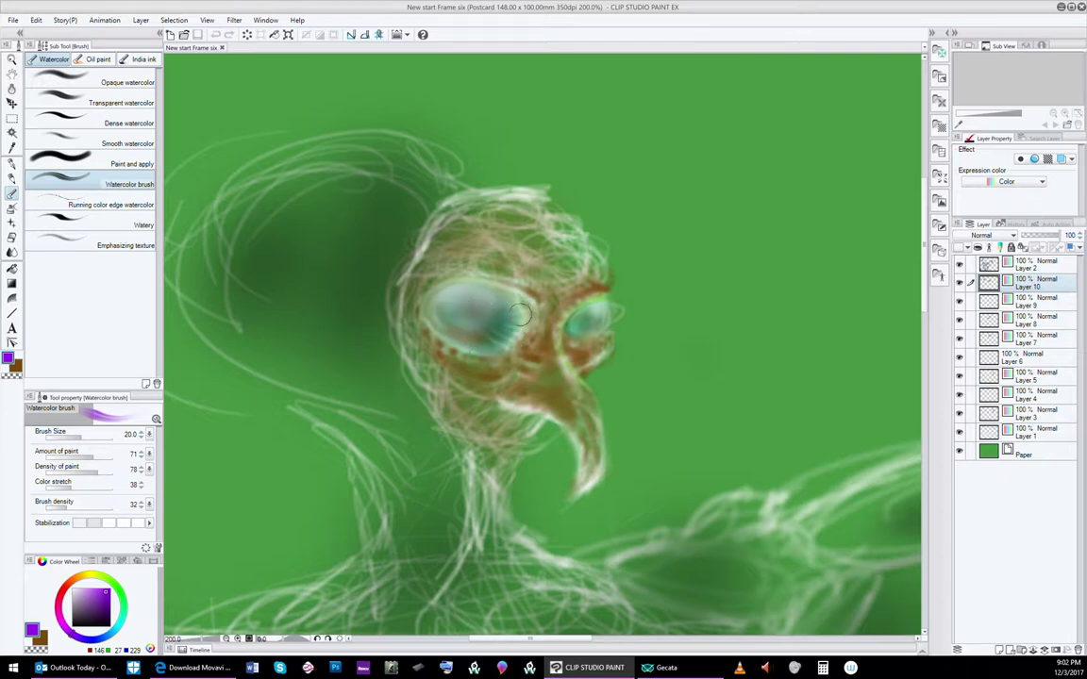
mouse_move(533, 326)
left_mouse_down()
mouse_move(502, 332)
mouse_move(491, 366)
mouse_move(471, 376)
mouse_move(530, 328)
mouse_move(506, 334)
mouse_move(467, 283)
left_mouse_up()
left_click(97, 594)
left_click(998, 650)
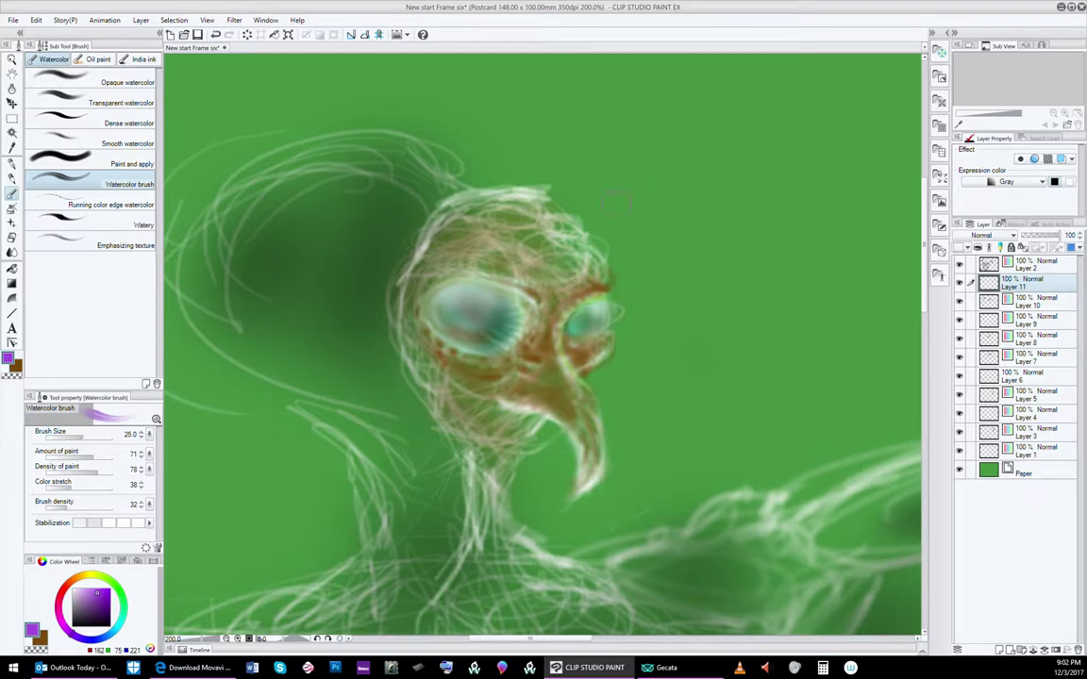
Step: Shade the crown of the head with the Watercolor brush at size 70
key("bracketright")
key("bracketright")
key("bracketright")
key("bracketright")
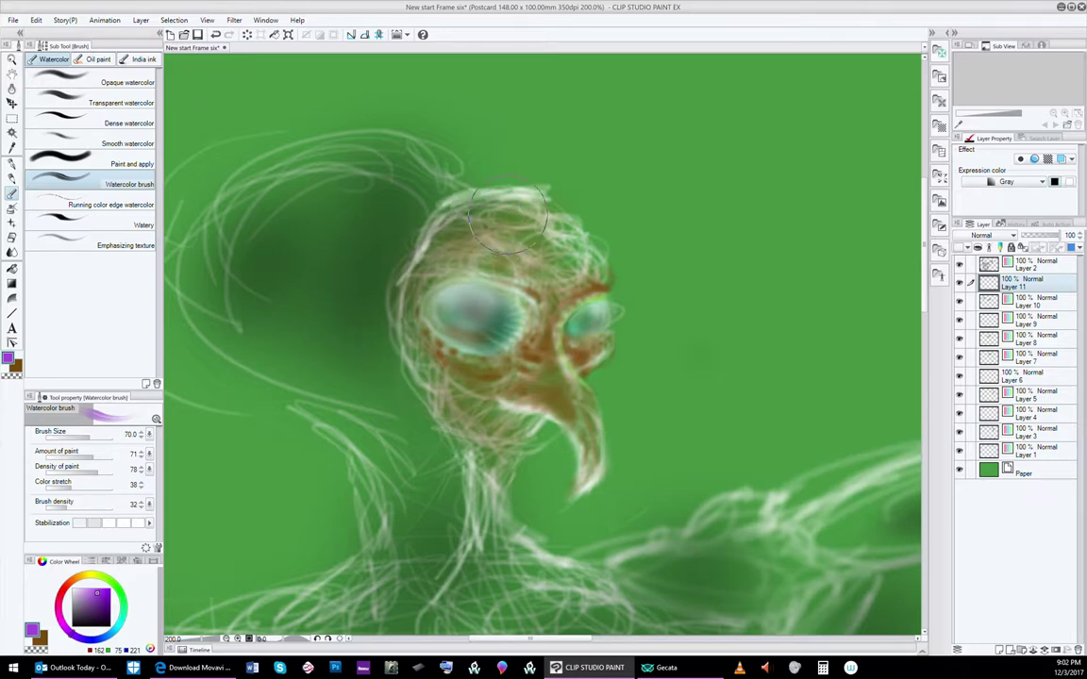
mouse_move(451, 237)
left_mouse_down()
mouse_move(509, 214)
mouse_move(442, 270)
mouse_move(442, 235)
mouse_move(569, 280)
mouse_move(513, 225)
mouse_move(555, 235)
mouse_move(534, 227)
mouse_move(570, 253)
mouse_move(506, 230)
mouse_move(486, 245)
mouse_move(546, 242)
mouse_move(574, 254)
mouse_move(519, 234)
mouse_move(539, 224)
mouse_move(473, 221)
mouse_move(459, 244)
mouse_move(506, 224)
mouse_move(460, 225)
mouse_move(397, 277)
mouse_move(463, 216)
mouse_move(510, 239)
mouse_move(335, 207)
mouse_move(373, 229)
mouse_move(453, 235)
mouse_move(426, 218)
mouse_move(488, 223)
mouse_move(533, 200)
mouse_move(546, 202)
mouse_move(557, 228)
mouse_move(538, 228)
mouse_move(545, 245)
mouse_move(538, 218)
mouse_move(508, 219)
mouse_move(505, 252)
mouse_move(415, 221)
left_mouse_up()
Step: Darken the upper back edge of the head with the Watercolor brush at size 17
key("bracketleft")
key("bracketleft")
key("bracketleft")
key("bracketleft")
key("bracketleft")
key("bracketleft")
key("bracketleft")
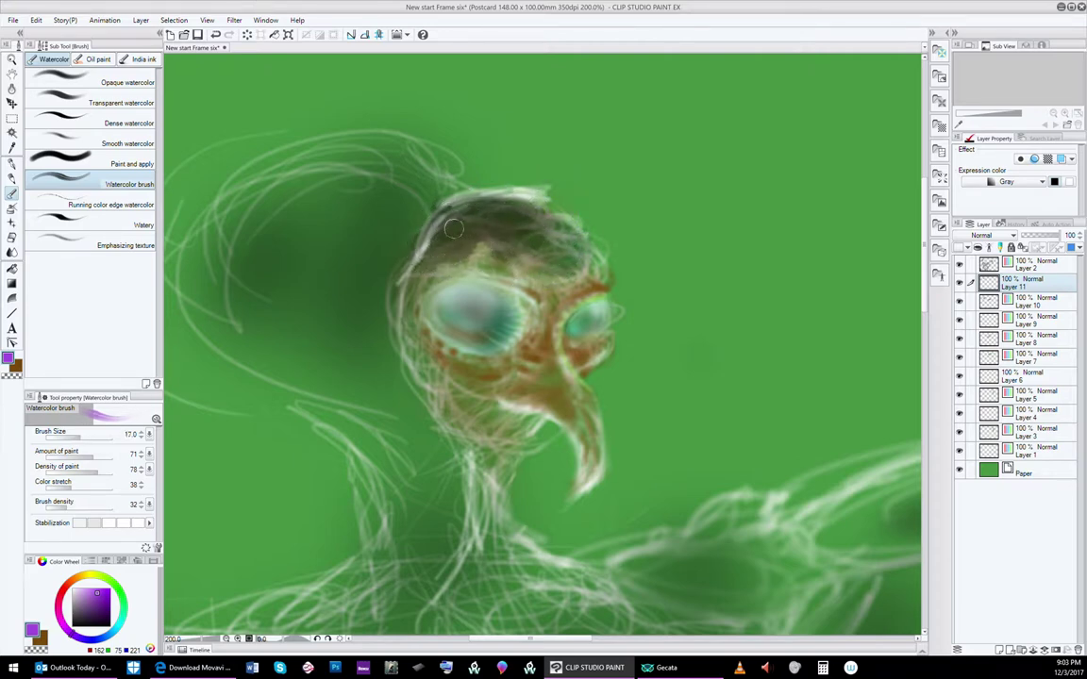
mouse_move(474, 202)
left_mouse_down()
mouse_move(433, 225)
mouse_move(457, 209)
mouse_move(427, 249)
mouse_move(461, 205)
mouse_move(417, 259)
mouse_move(434, 244)
mouse_move(405, 283)
mouse_move(437, 230)
mouse_move(402, 321)
mouse_move(397, 279)
mouse_move(446, 236)
mouse_move(405, 312)
left_mouse_up()
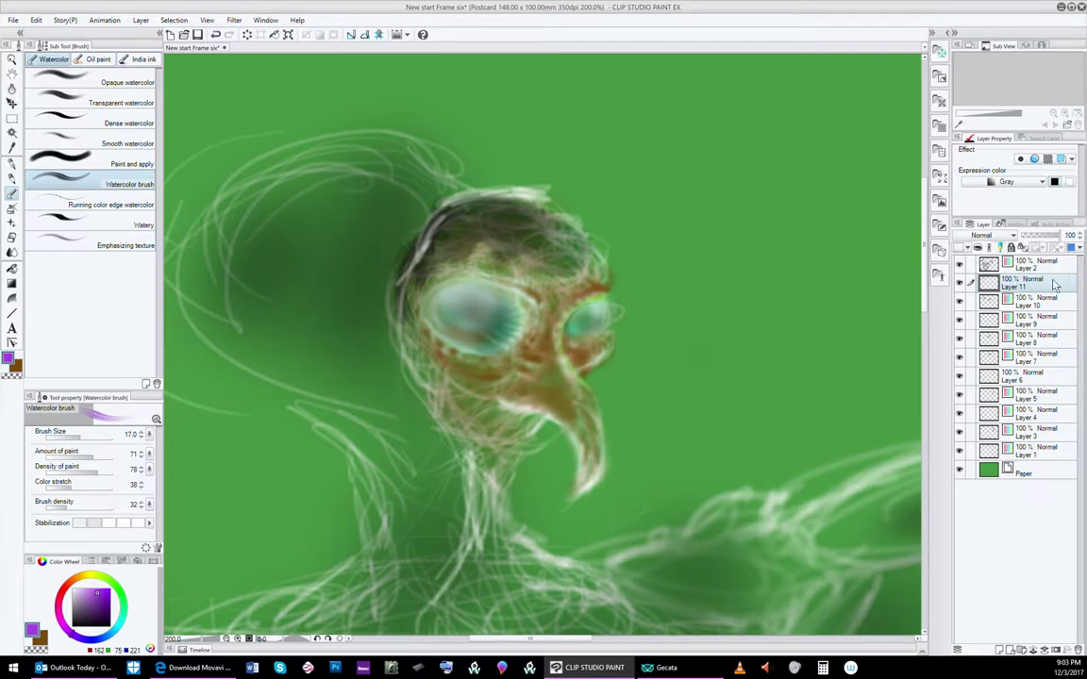
Step: Move Layer 11 to the top of the layer stack and shade over the white sketch lines on the crown
left_click_drag(1044, 289, 1031, 260)
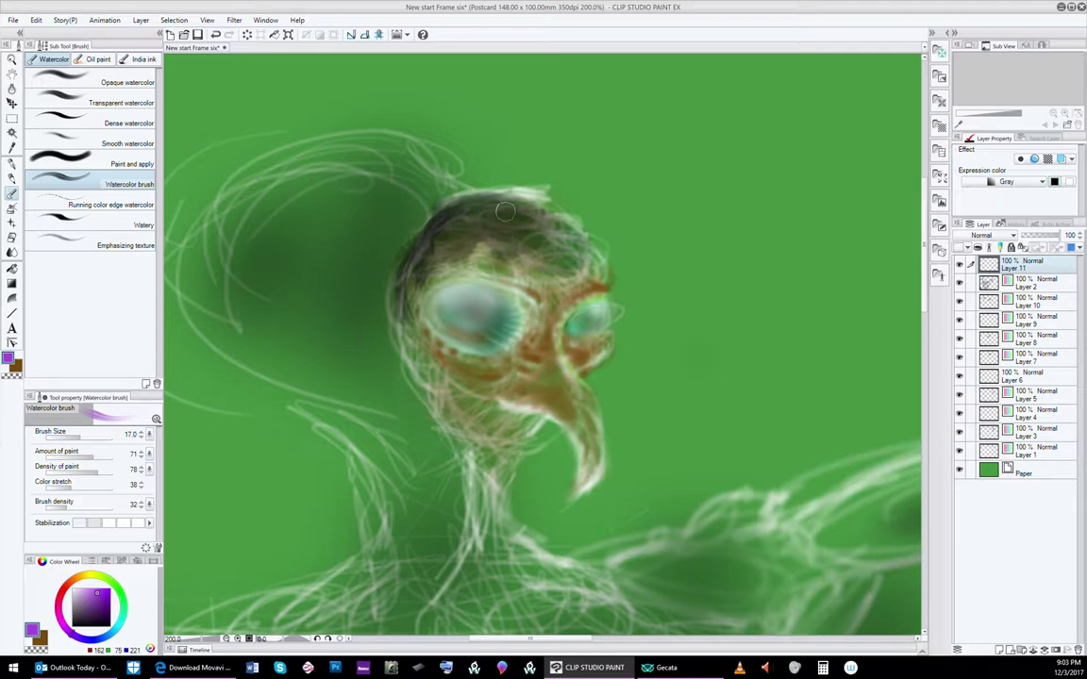
mouse_move(469, 203)
left_mouse_down()
mouse_move(495, 200)
mouse_move(416, 186)
mouse_move(453, 254)
mouse_move(415, 217)
mouse_move(439, 236)
left_mouse_up()
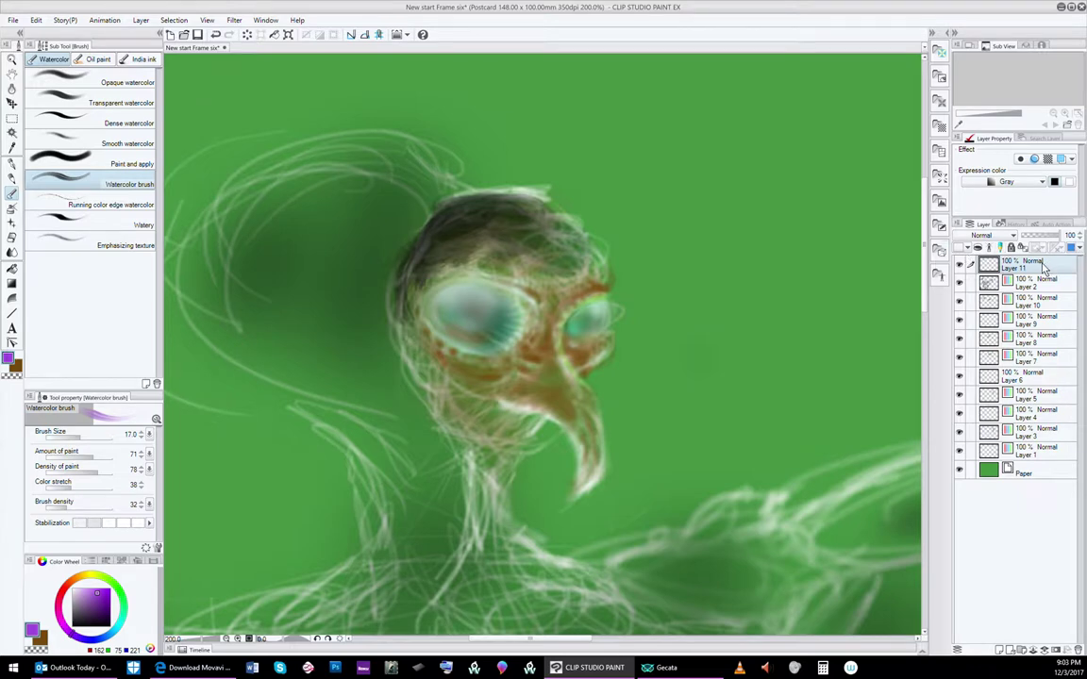
left_click_drag(1032, 375, 1058, 360)
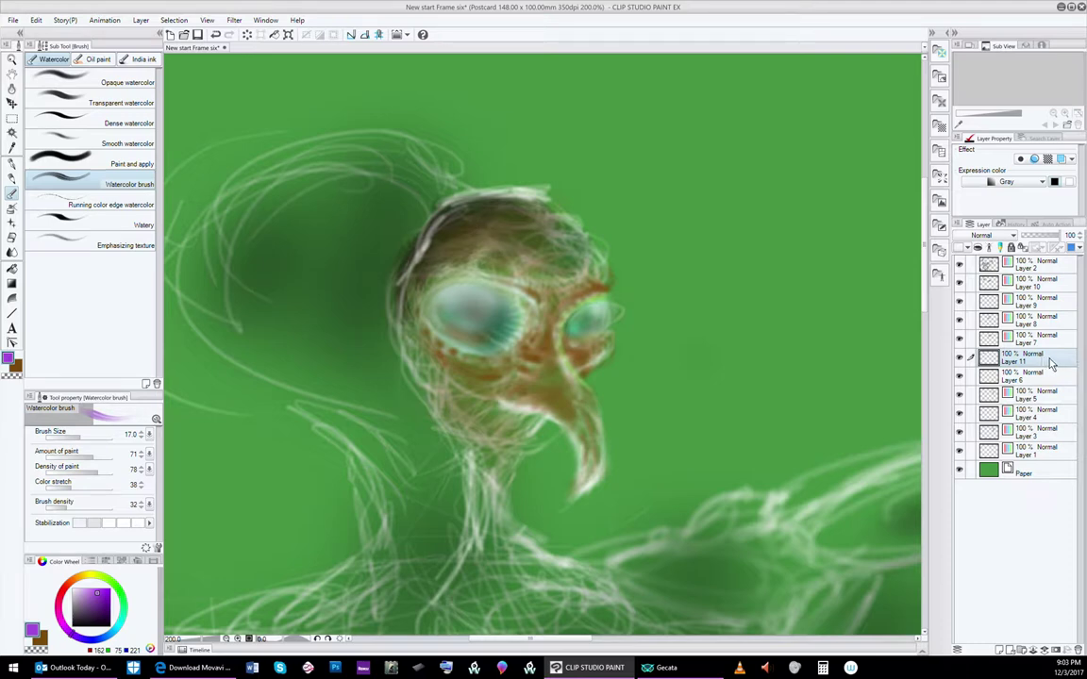
left_click_drag(1050, 363, 1027, 264)
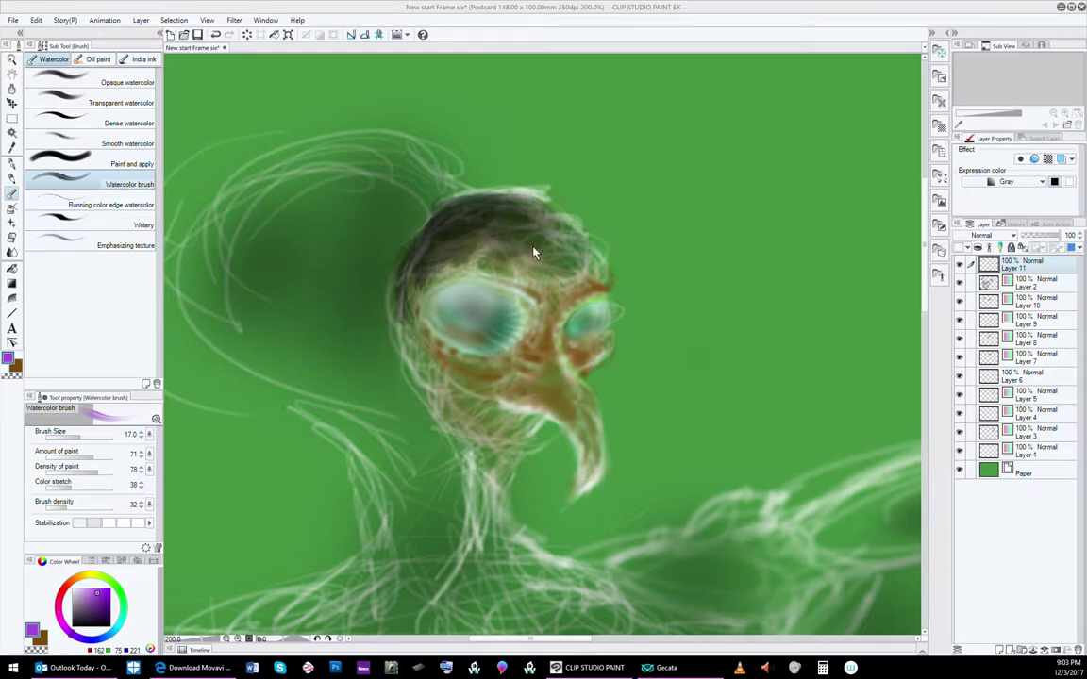
Step: Shade the forehead above both eyes with the brush at size 70 and undo the last stroke
key("bracketright")
key("bracketright")
key("bracketright")
key("bracketright")
key("bracketright")
key("bracketright")
key("bracketright")
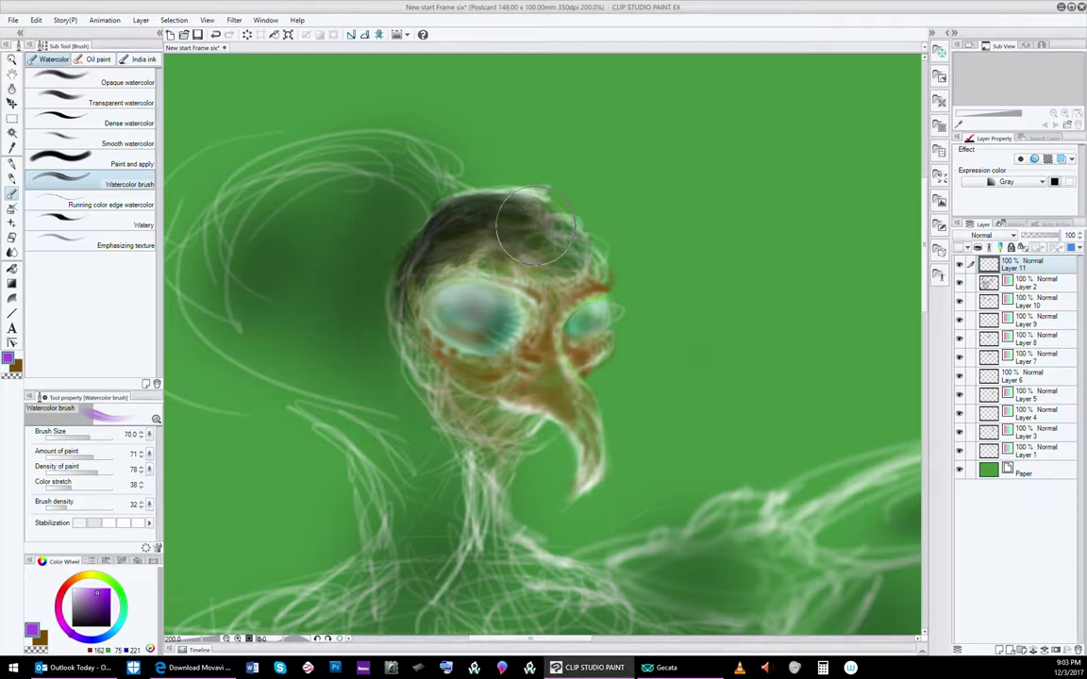
mouse_move(536, 227)
left_mouse_down()
mouse_move(449, 200)
mouse_move(499, 244)
mouse_move(555, 261)
mouse_move(452, 221)
mouse_move(397, 231)
mouse_move(541, 267)
mouse_move(471, 273)
mouse_move(425, 247)
left_mouse_up()
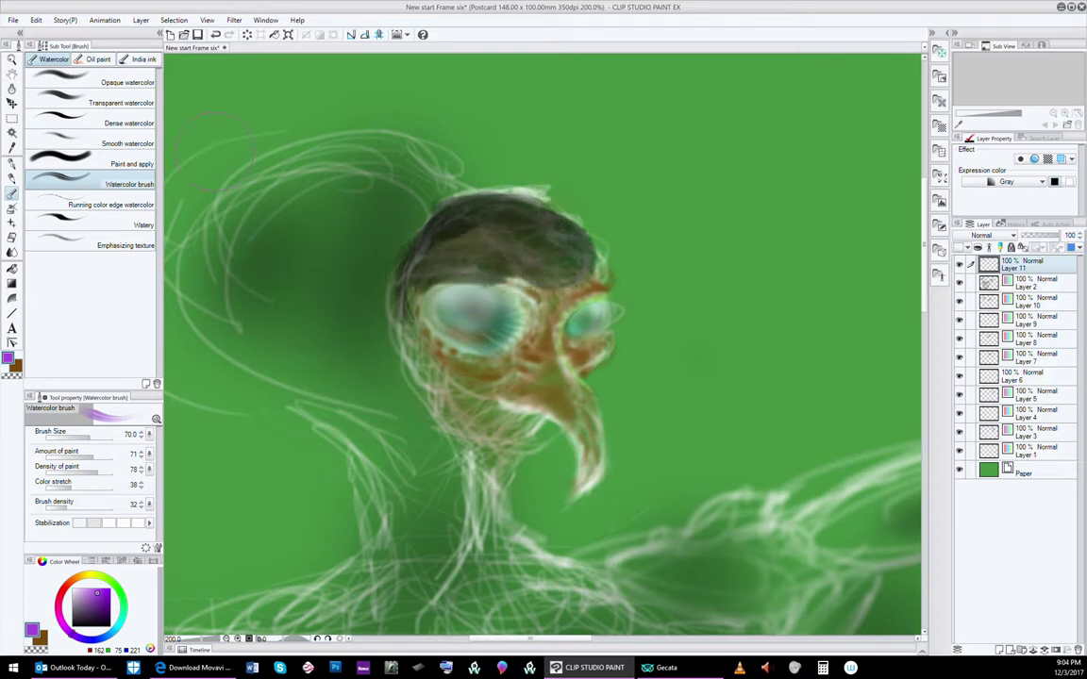
left_click(34, 19)
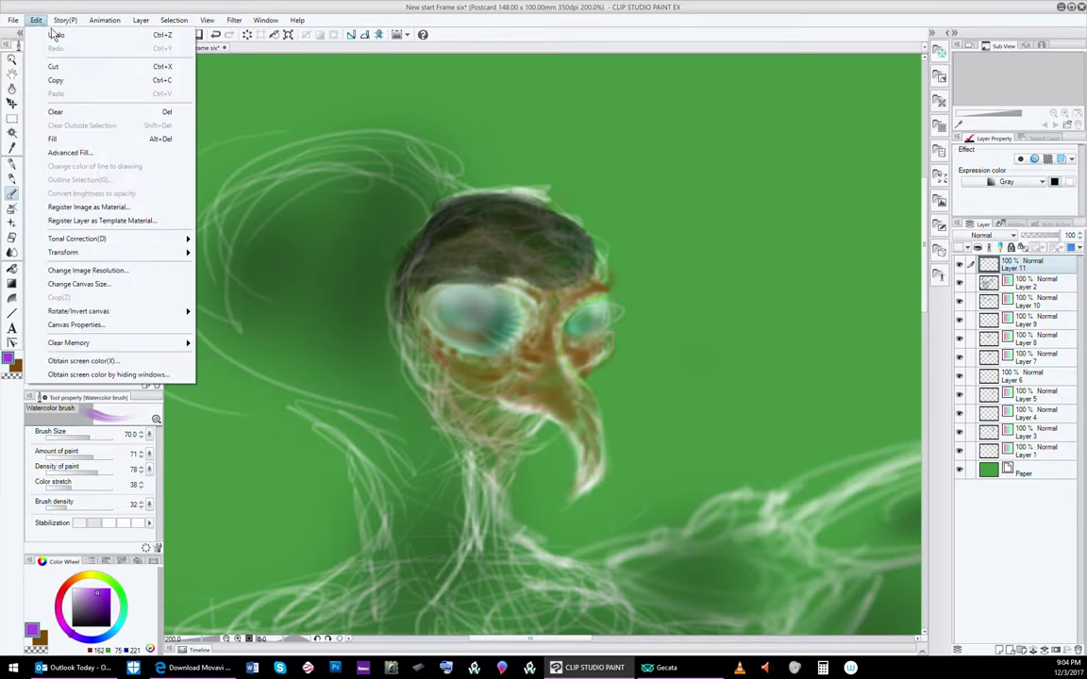
left_click(56, 35)
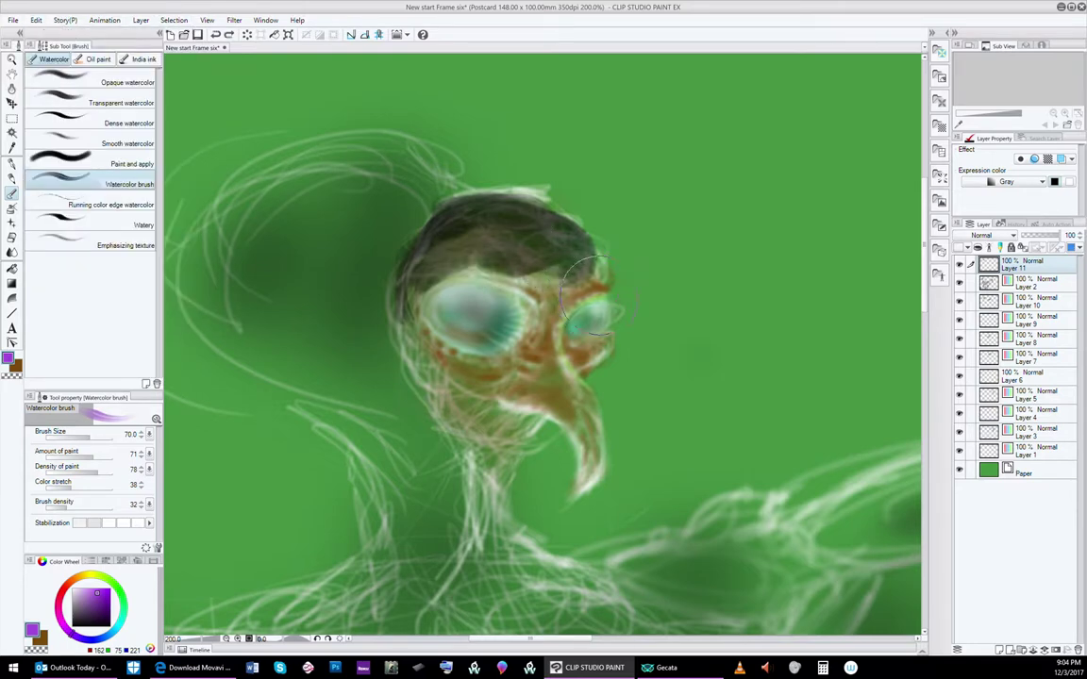
Step: Darken the brow above the eyes and the front edge of the forehead with the brush at size 15
key("bracketleft")
key("bracketleft")
key("bracketleft")
key("bracketleft")
key("bracketleft")
key("bracketleft")
key("bracketleft")
key("bracketleft")
left_click_drag(512, 274, 575, 271)
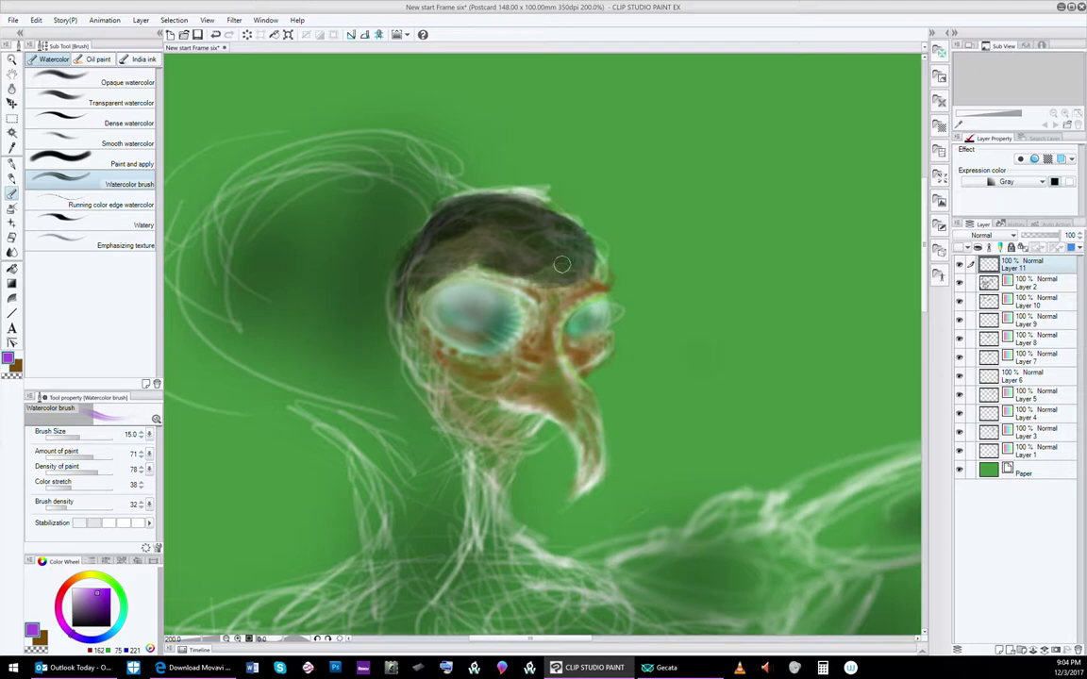
mouse_move(604, 265)
left_mouse_down()
mouse_move(596, 244)
mouse_move(603, 262)
left_mouse_up()
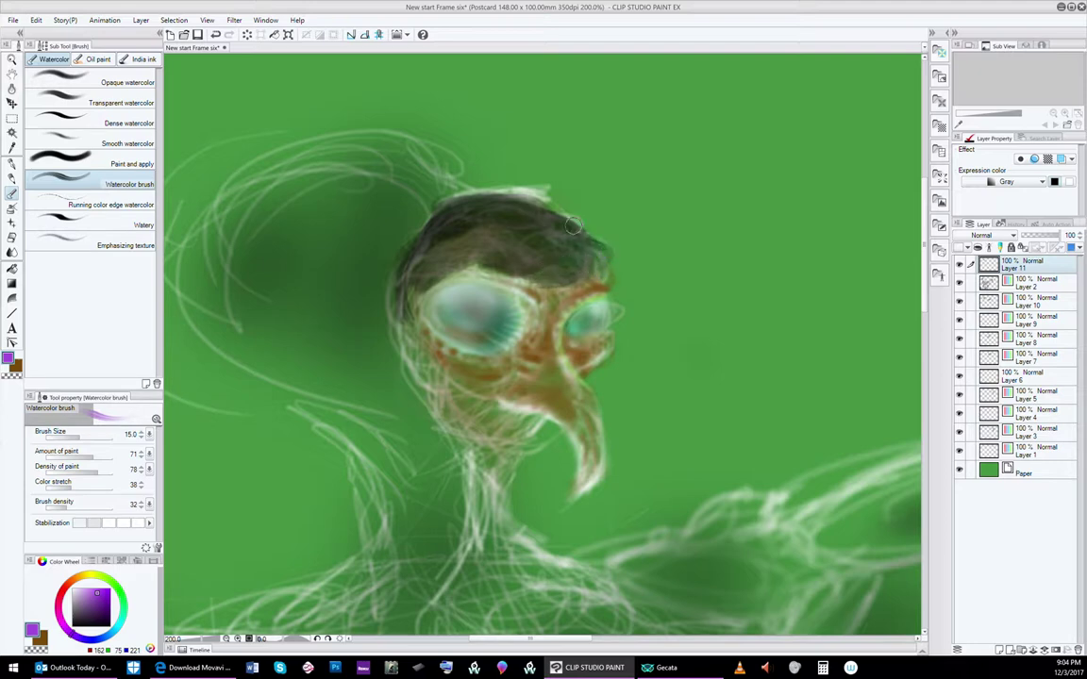
Step: Paint dark contour strokes over the top of the skull and down the back of the head
mouse_move(493, 192)
left_mouse_down()
mouse_move(427, 205)
mouse_move(524, 184)
mouse_move(596, 214)
mouse_move(430, 202)
left_mouse_up()
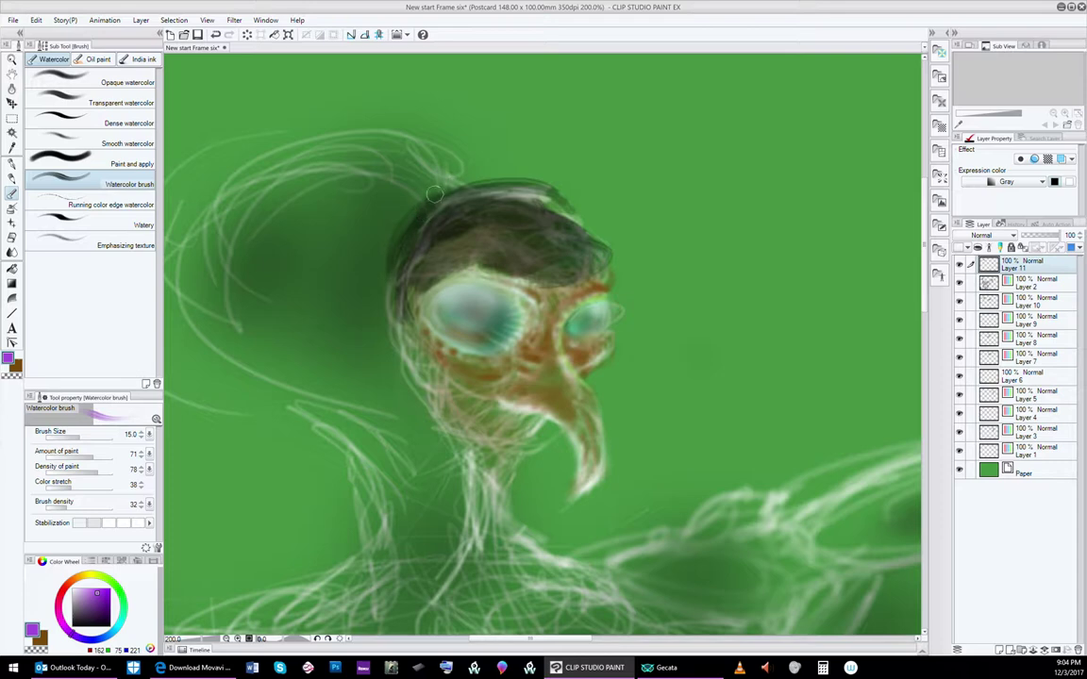
left_click_drag(392, 252, 413, 328)
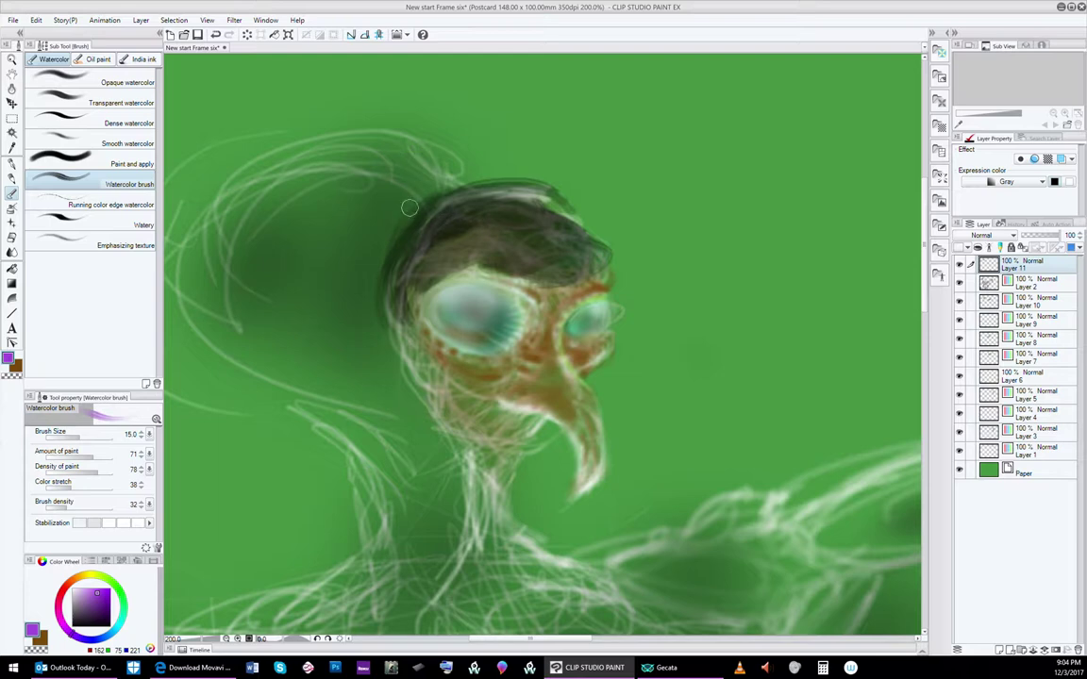
left_click_drag(371, 188, 540, 171)
Step: Try building up dark curved strokes that round out the front of the skull above the small eye
mouse_move(470, 181)
left_mouse_down()
mouse_move(552, 179)
mouse_move(464, 180)
mouse_move(564, 196)
mouse_move(551, 182)
mouse_move(595, 236)
mouse_move(524, 175)
mouse_move(582, 255)
left_mouse_up()
left_click_drag(561, 179, 595, 264)
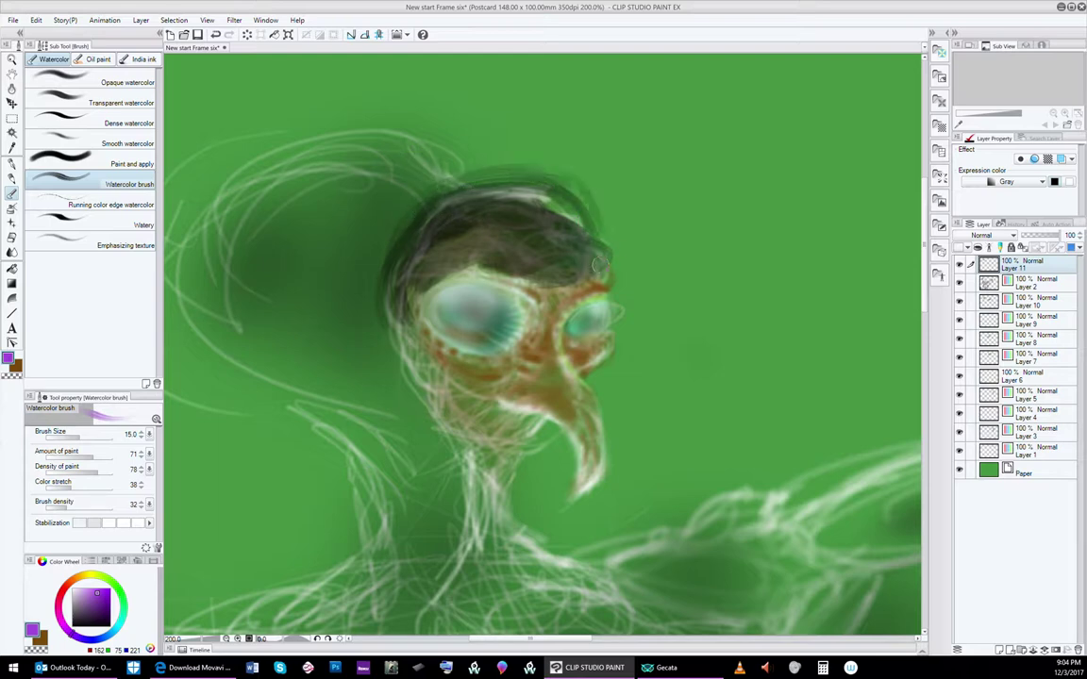
left_click_drag(541, 178, 592, 260)
mouse_move(584, 207)
left_mouse_down()
mouse_move(580, 264)
mouse_move(596, 253)
mouse_move(599, 225)
mouse_move(586, 196)
mouse_move(598, 259)
mouse_move(601, 216)
mouse_move(607, 236)
mouse_move(584, 253)
mouse_move(580, 202)
mouse_move(572, 262)
left_mouse_up()
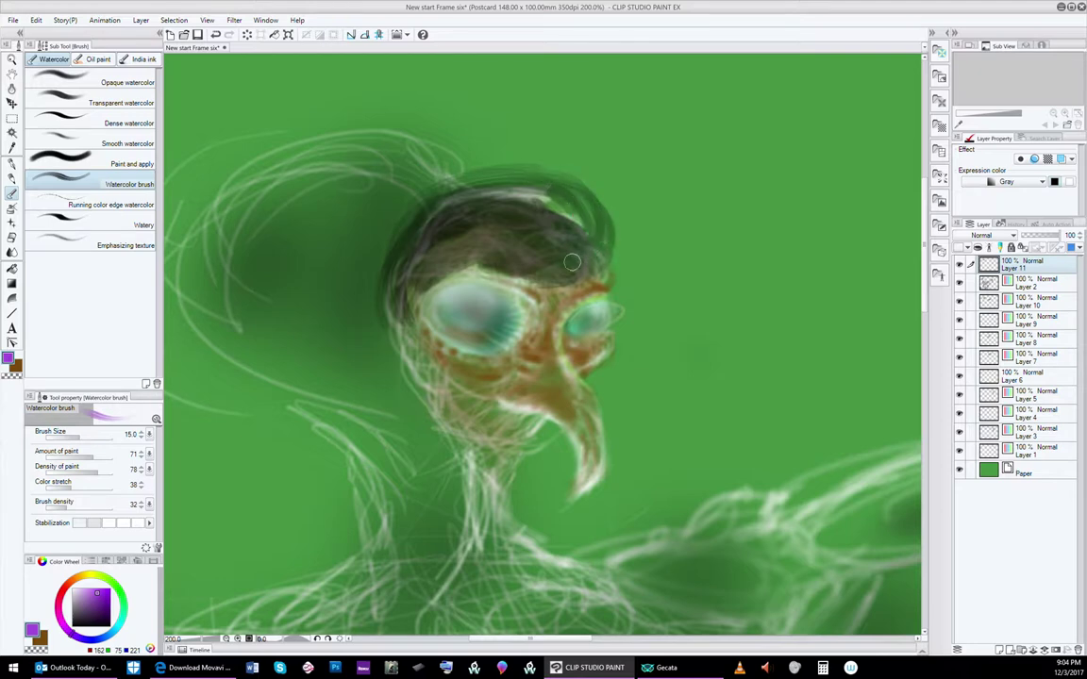
left_click_drag(574, 203, 597, 236)
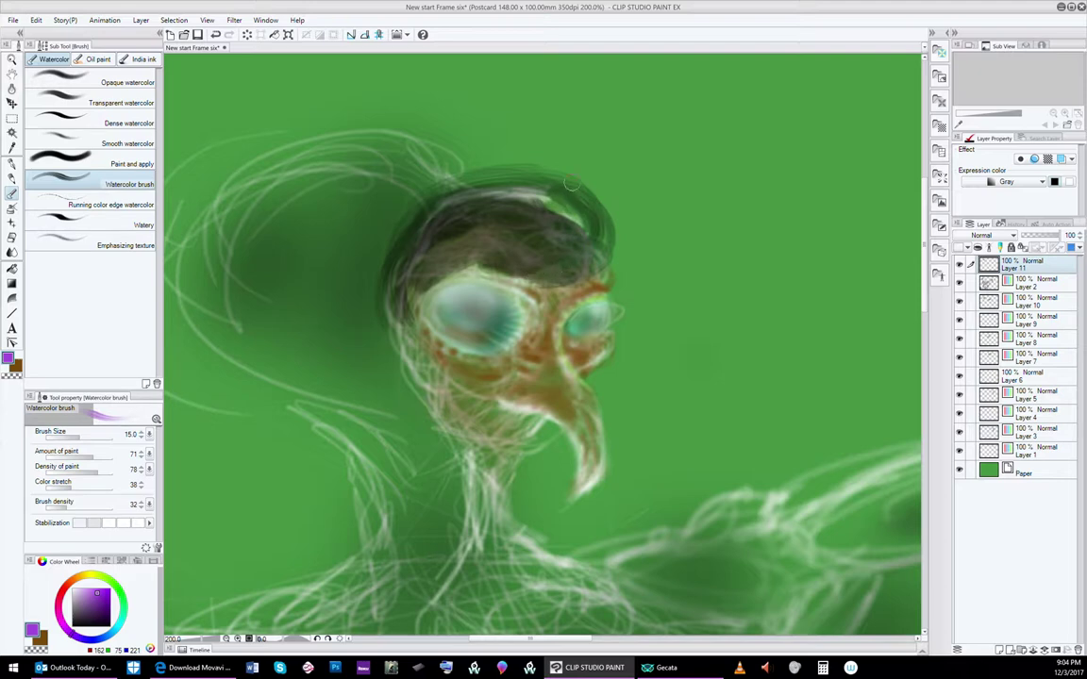
mouse_move(554, 187)
left_mouse_down()
mouse_move(594, 213)
mouse_move(601, 236)
mouse_move(592, 235)
left_mouse_up()
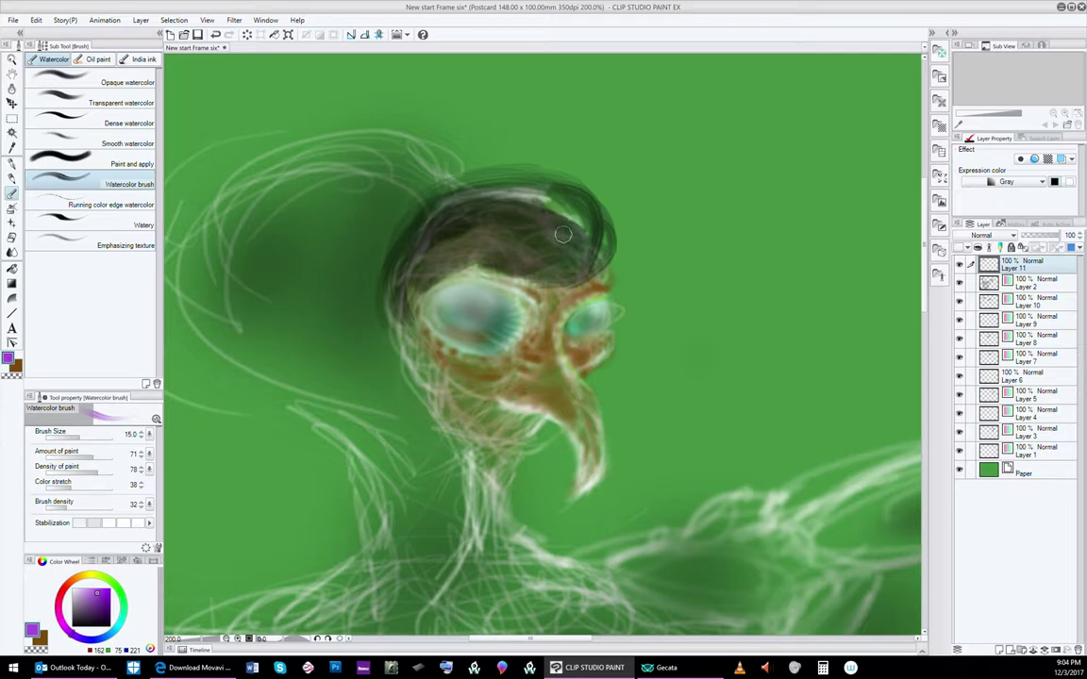
mouse_move(568, 228)
left_mouse_down()
mouse_move(582, 221)
mouse_move(573, 223)
left_mouse_up()
Step: Undo the recent dark curved strokes one by one at the front and over the top of the skull
left_click(37, 21)
left_click(56, 37)
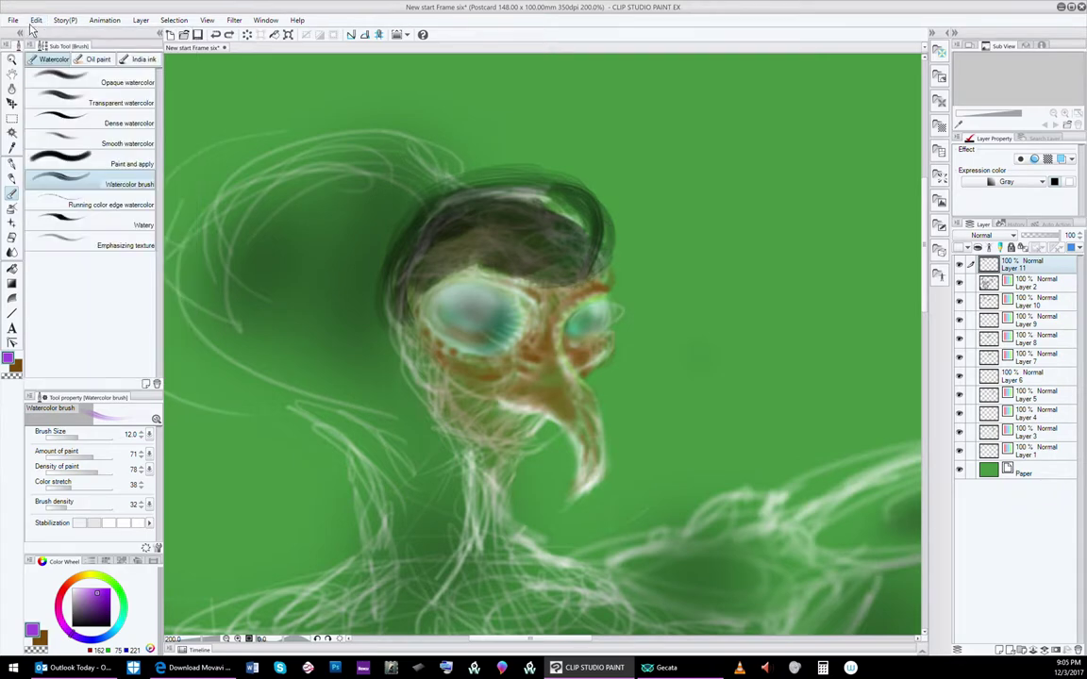
left_click(36, 21)
left_click(56, 37)
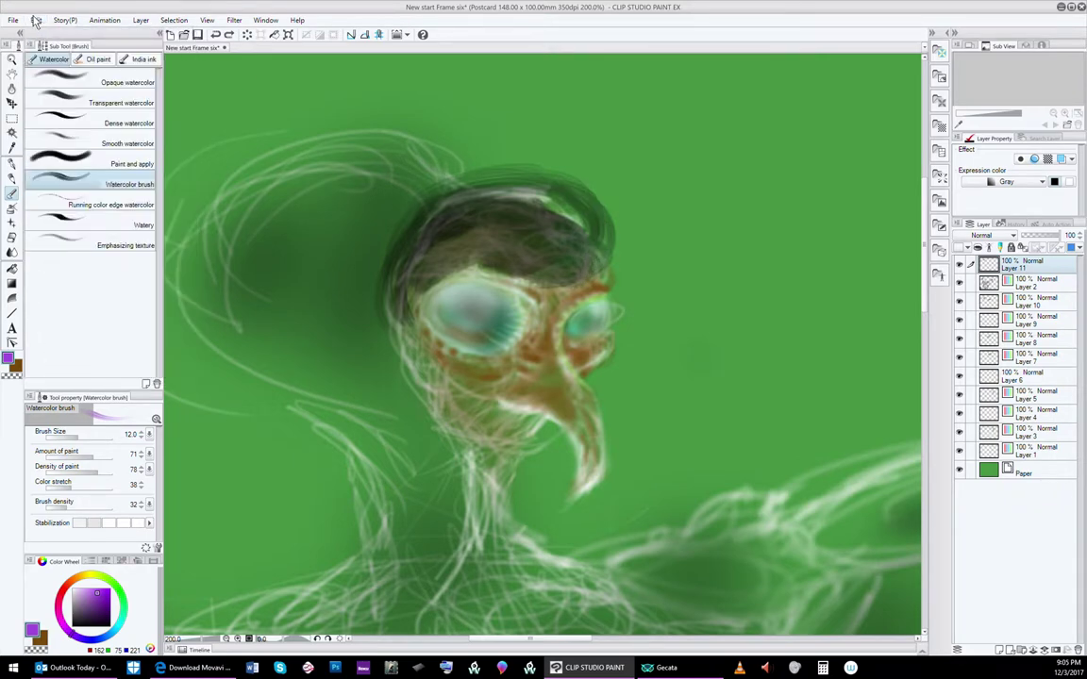
left_click(36, 23)
left_click(45, 33)
left_click(38, 20)
left_click(60, 33)
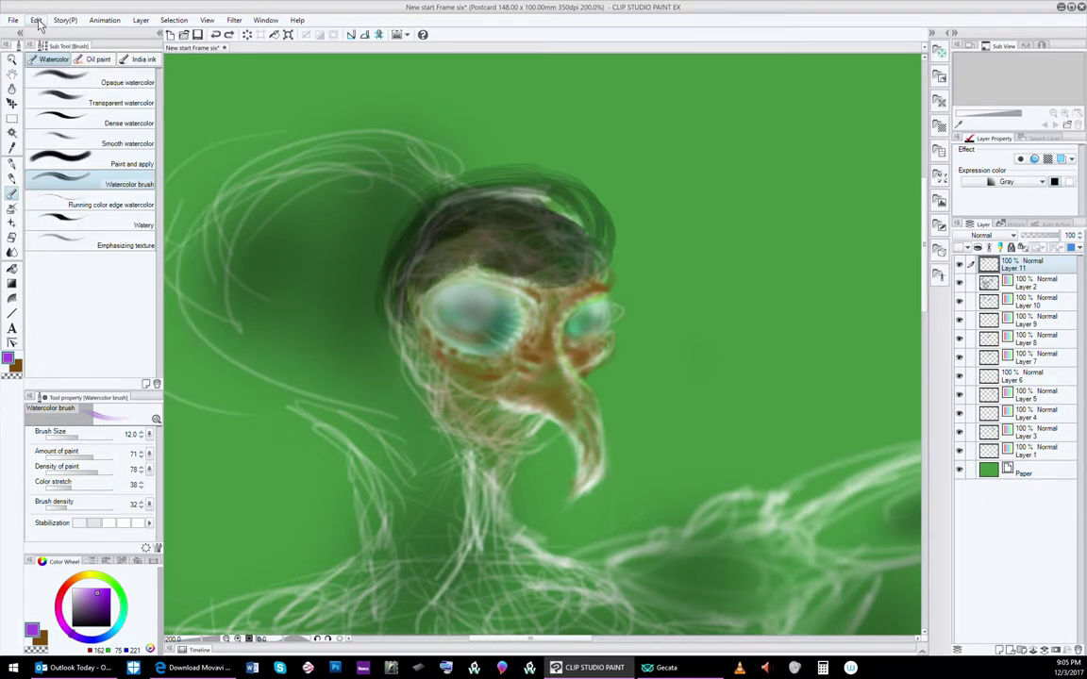
left_click(38, 22)
left_click(44, 32)
left_click(38, 23)
left_click(47, 35)
left_click(38, 23)
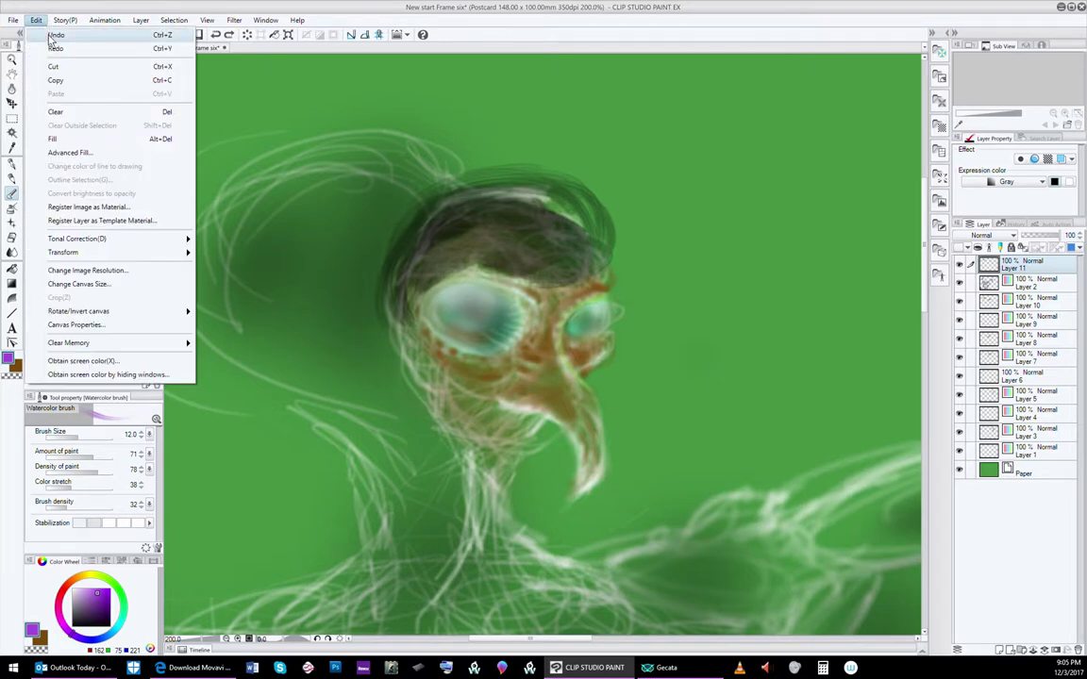
left_click(47, 34)
left_click(36, 22)
left_click(38, 30)
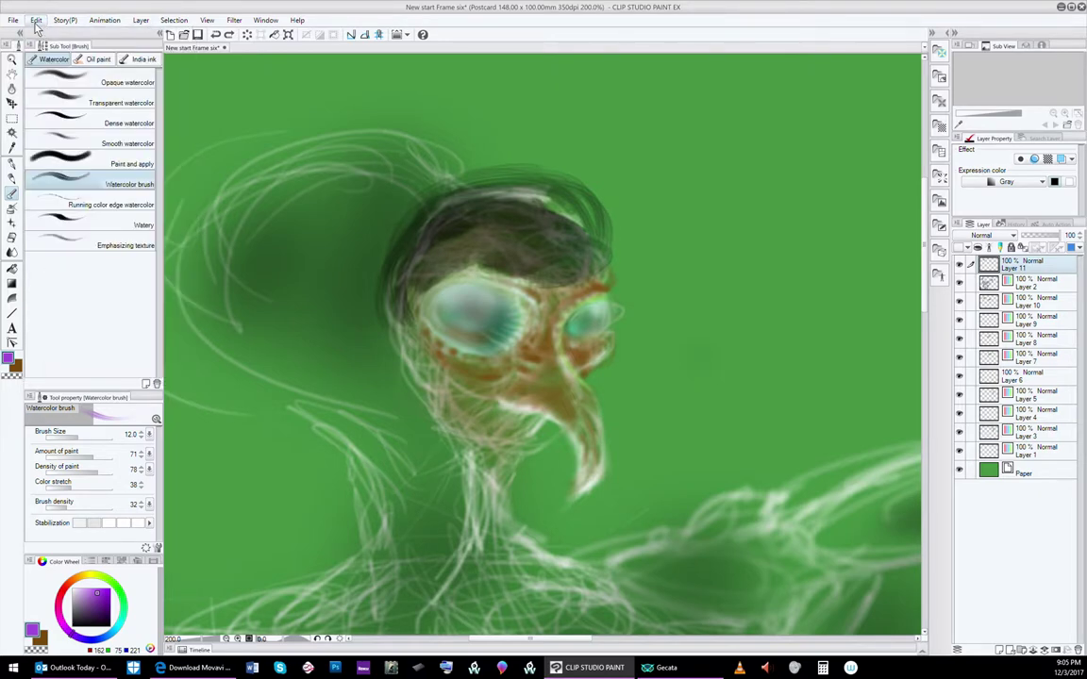
left_click(36, 21)
left_click(40, 29)
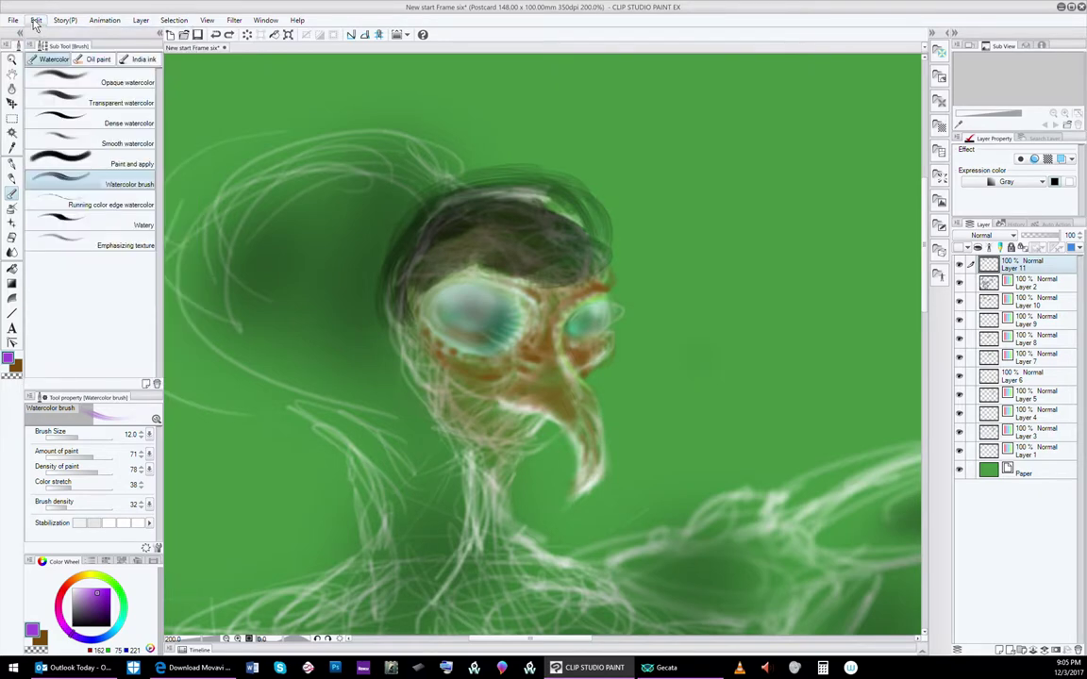
left_click(36, 21)
left_click(43, 32)
left_click(36, 21)
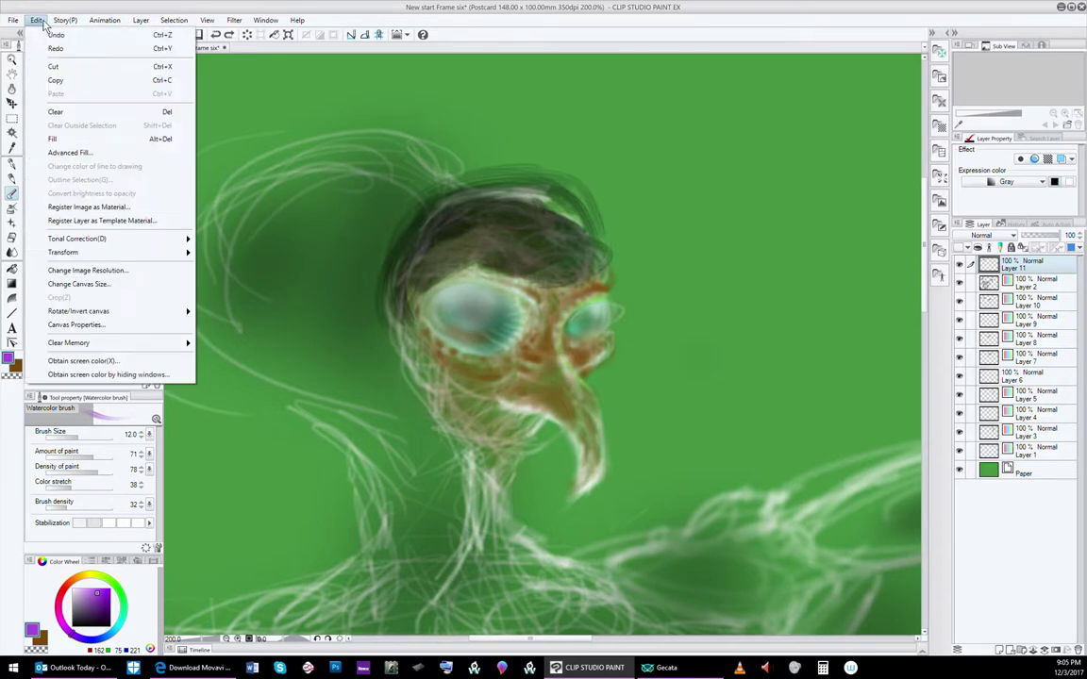
left_click(43, 32)
left_click(36, 21)
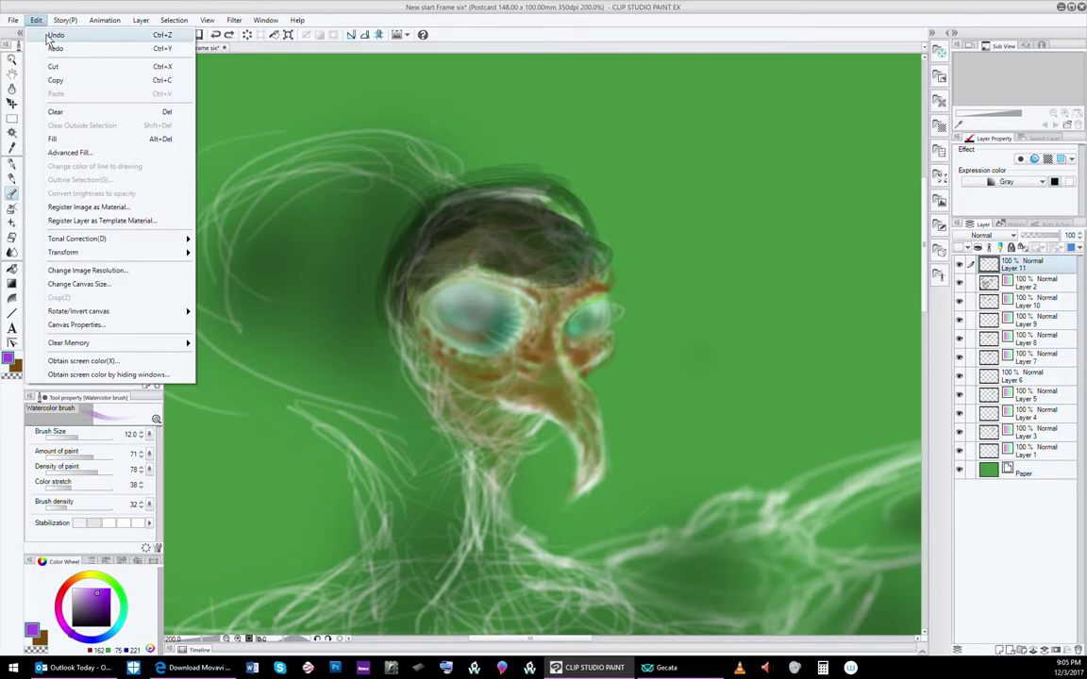
left_click(43, 32)
left_click(36, 21)
left_click(47, 36)
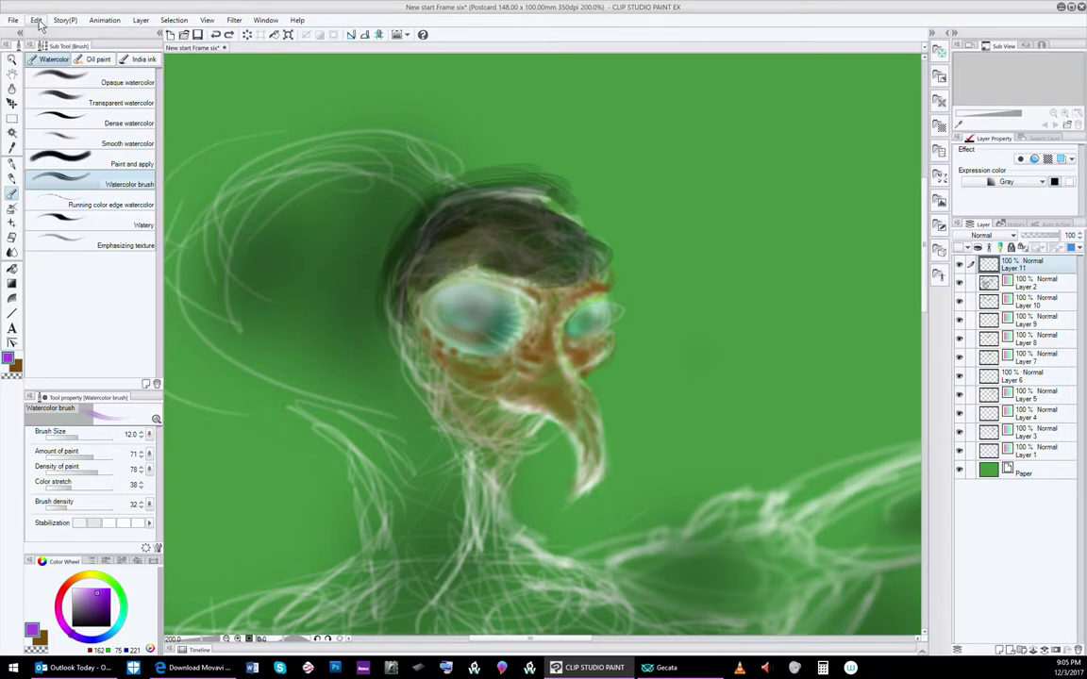
left_click(36, 20)
left_click(44, 34)
left_click(36, 20)
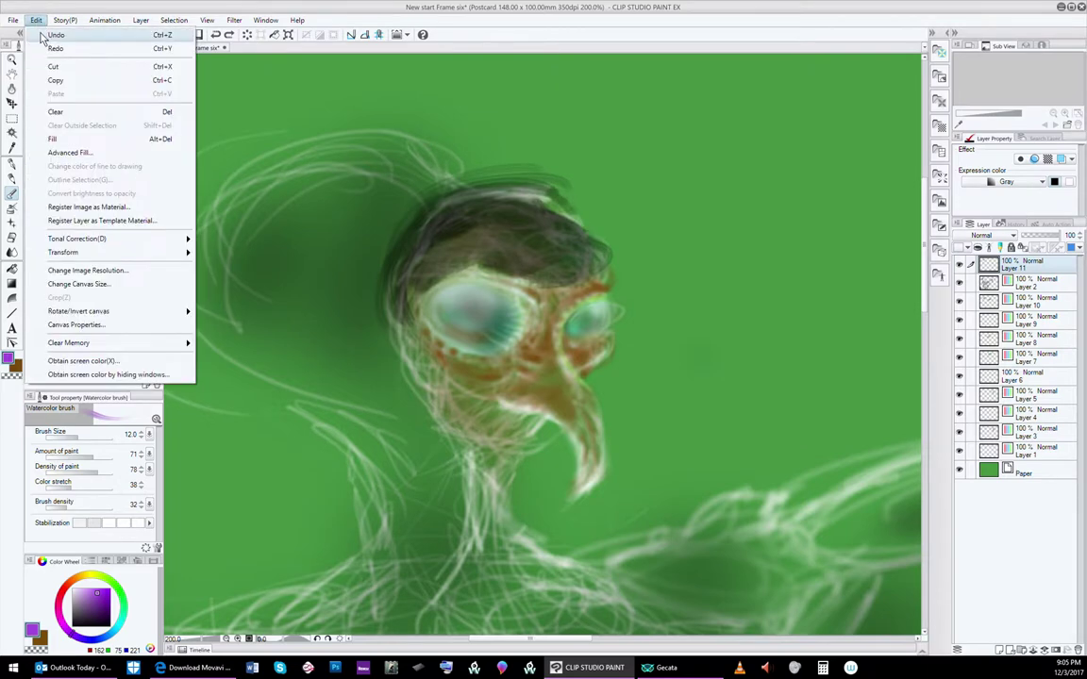
left_click(43, 32)
left_click(36, 21)
left_click(43, 32)
left_click(35, 21)
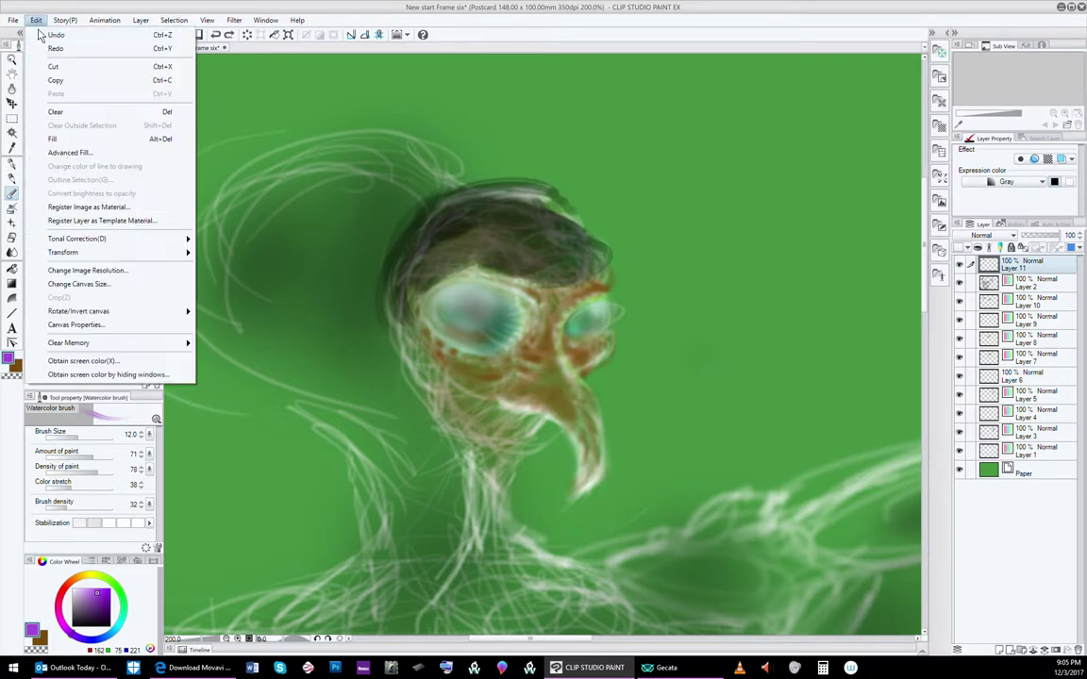
left_click(45, 34)
left_click(36, 21)
left_click(43, 36)
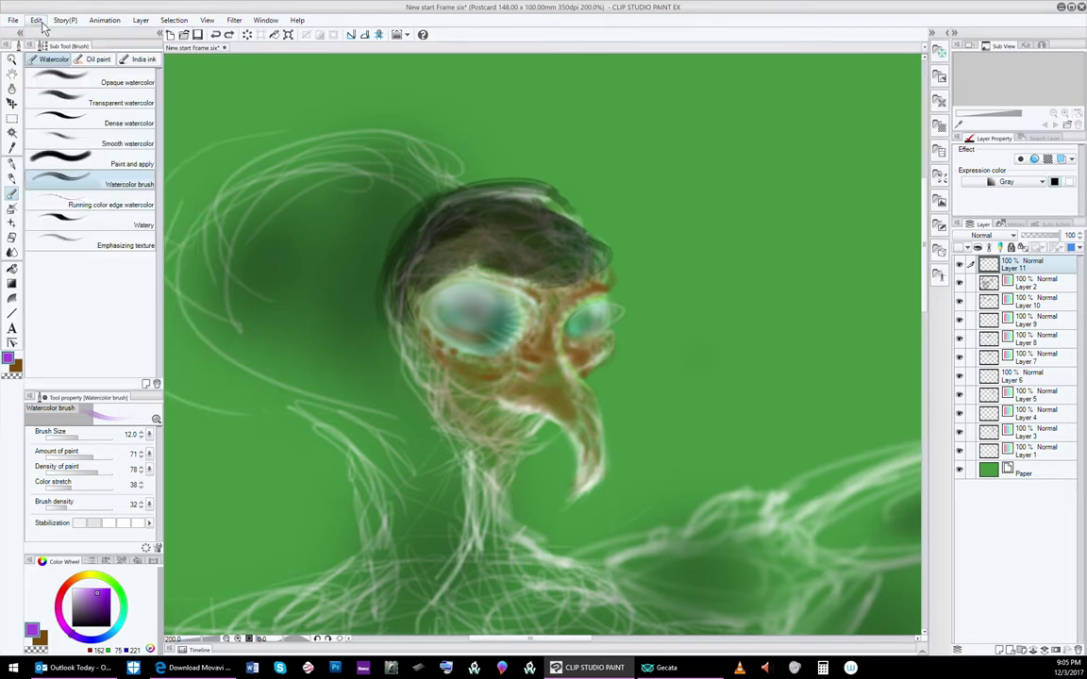
left_click(38, 22)
left_click(45, 36)
Step: Paint broad dark shading over the front, crown and back of the skull with the brush at size 50
key("bracketright")
key("bracketright")
key("bracketright")
key("bracketright")
key("bracketright")
key("bracketright")
key("bracketright")
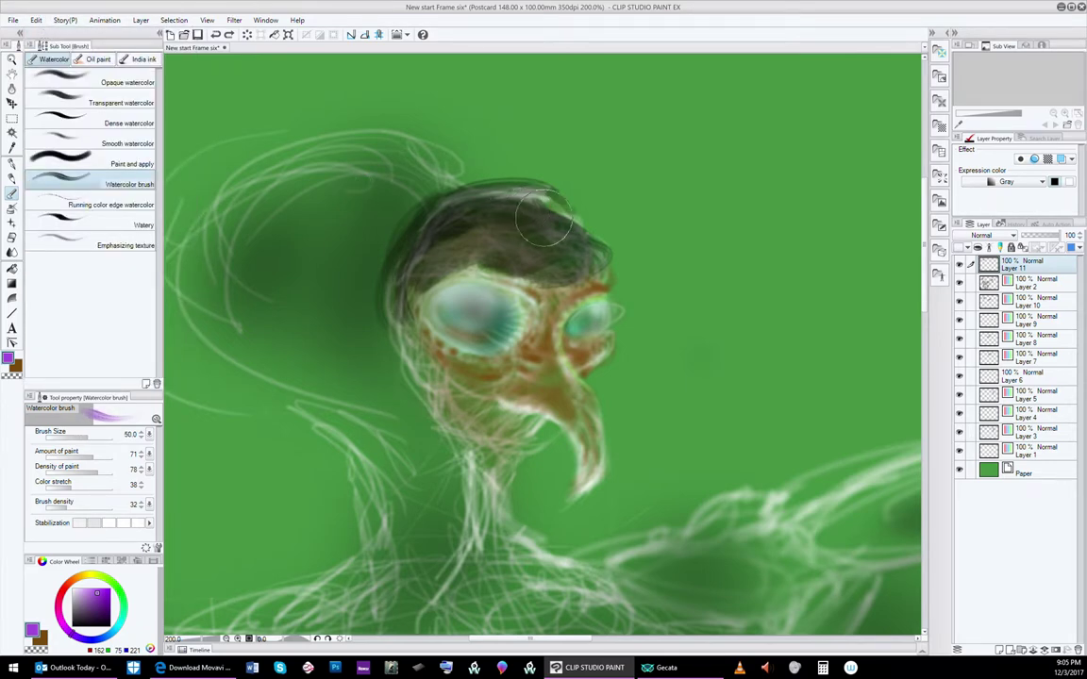
mouse_move(549, 201)
left_mouse_down()
mouse_move(582, 222)
mouse_move(542, 195)
mouse_move(600, 250)
mouse_move(564, 213)
mouse_move(560, 261)
left_mouse_up()
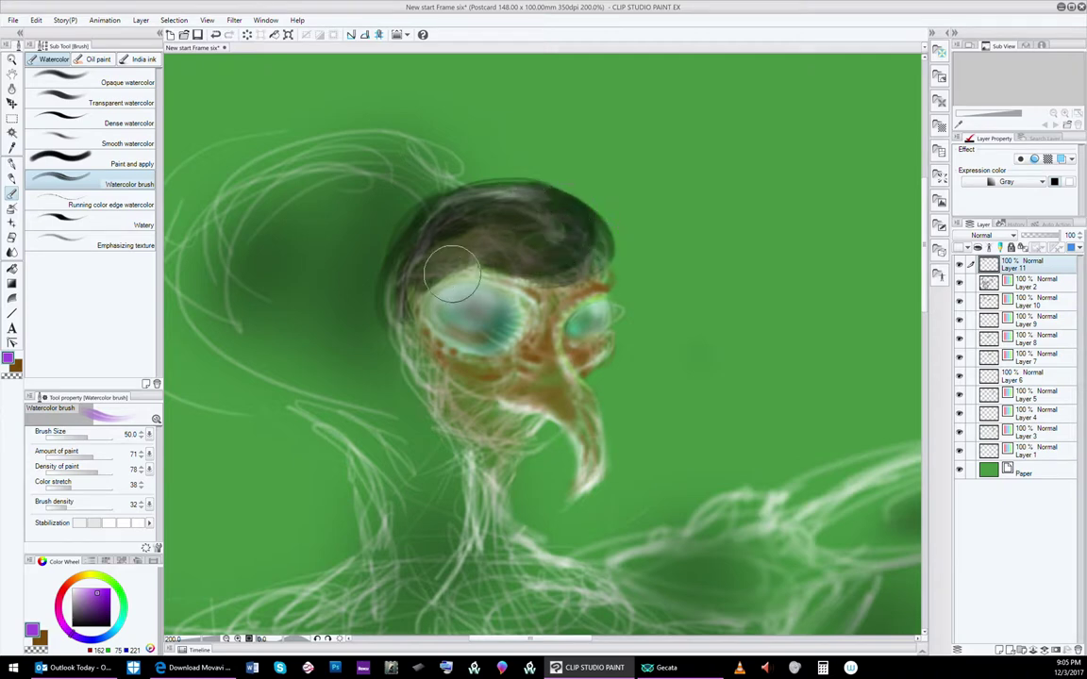
left_click_drag(537, 215, 455, 229)
left_click_drag(521, 206, 440, 259)
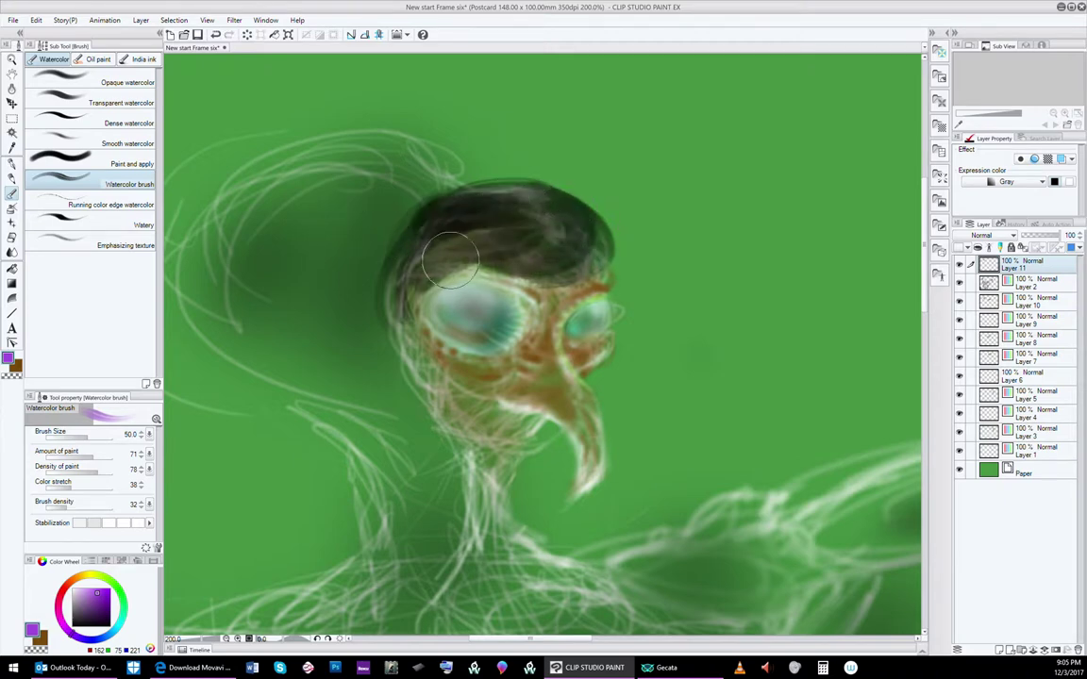
mouse_move(523, 212)
left_mouse_down()
mouse_move(369, 219)
mouse_move(397, 274)
mouse_move(517, 213)
mouse_move(487, 237)
mouse_move(489, 185)
mouse_move(500, 226)
mouse_move(542, 223)
mouse_move(425, 261)
mouse_move(440, 231)
mouse_move(436, 258)
mouse_move(368, 283)
mouse_move(429, 267)
mouse_move(358, 342)
left_mouse_up()
mouse_move(582, 189)
left_mouse_down()
mouse_move(561, 236)
mouse_move(536, 234)
mouse_move(485, 186)
mouse_move(499, 175)
mouse_move(590, 209)
mouse_move(532, 198)
mouse_move(532, 215)
mouse_move(507, 180)
mouse_move(526, 190)
mouse_move(517, 176)
mouse_move(527, 191)
mouse_move(496, 171)
mouse_move(577, 230)
mouse_move(586, 215)
mouse_move(570, 248)
mouse_move(582, 193)
mouse_move(584, 253)
mouse_move(565, 258)
mouse_move(595, 247)
mouse_move(570, 268)
mouse_move(605, 254)
mouse_move(598, 264)
mouse_move(609, 240)
mouse_move(532, 296)
left_mouse_up()
Step: Darken and round out the back of the head down behind the large eye with the brush at size 12
key("bracketleft")
key("bracketleft")
key("bracketleft")
key("bracketleft")
key("bracketleft")
key("bracketleft")
key("bracketleft")
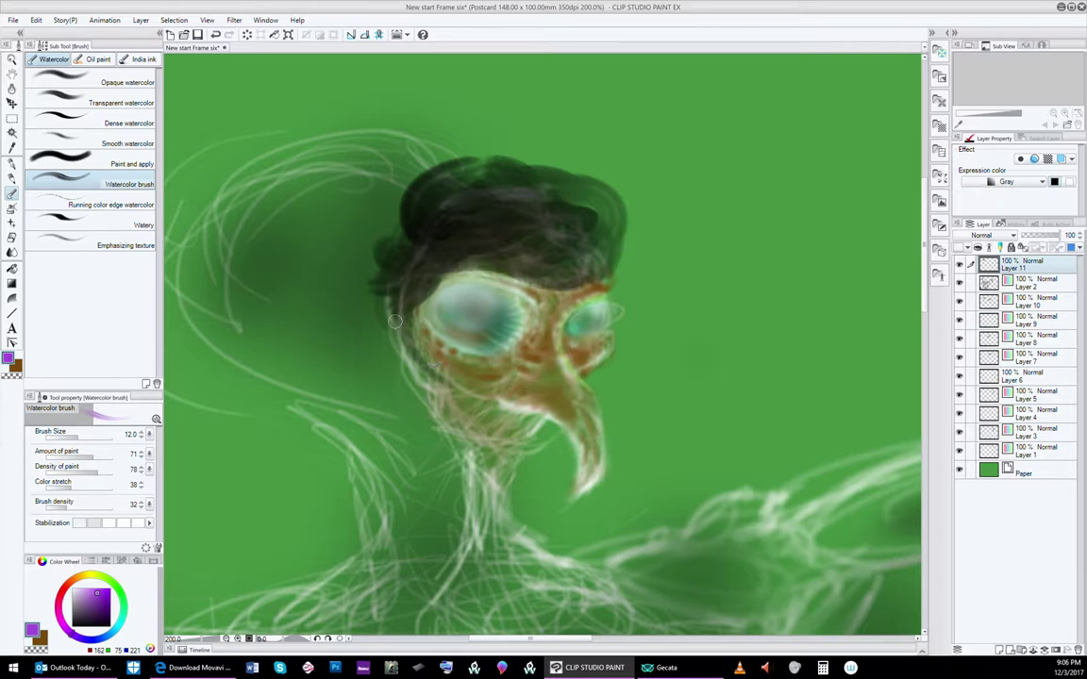
mouse_move(395, 314)
left_mouse_down()
mouse_move(413, 251)
mouse_move(428, 379)
mouse_move(402, 261)
mouse_move(442, 361)
left_mouse_up()
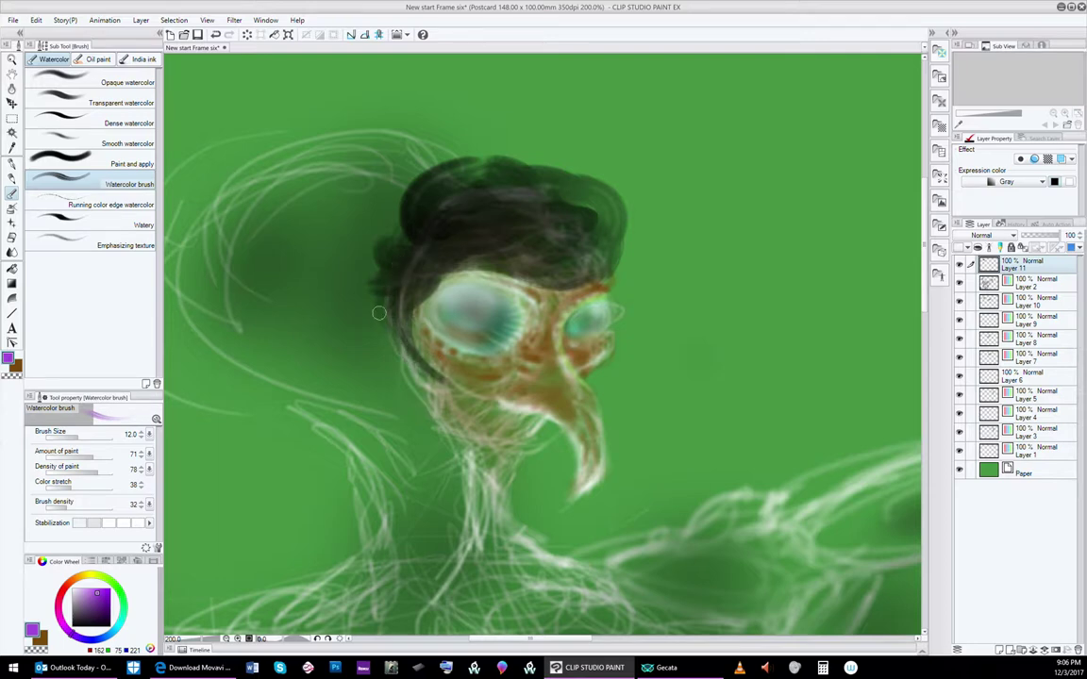
mouse_move(382, 319)
left_mouse_down()
mouse_move(430, 364)
mouse_move(403, 253)
mouse_move(389, 271)
mouse_move(411, 350)
left_mouse_up()
left_click_drag(406, 239, 389, 253)
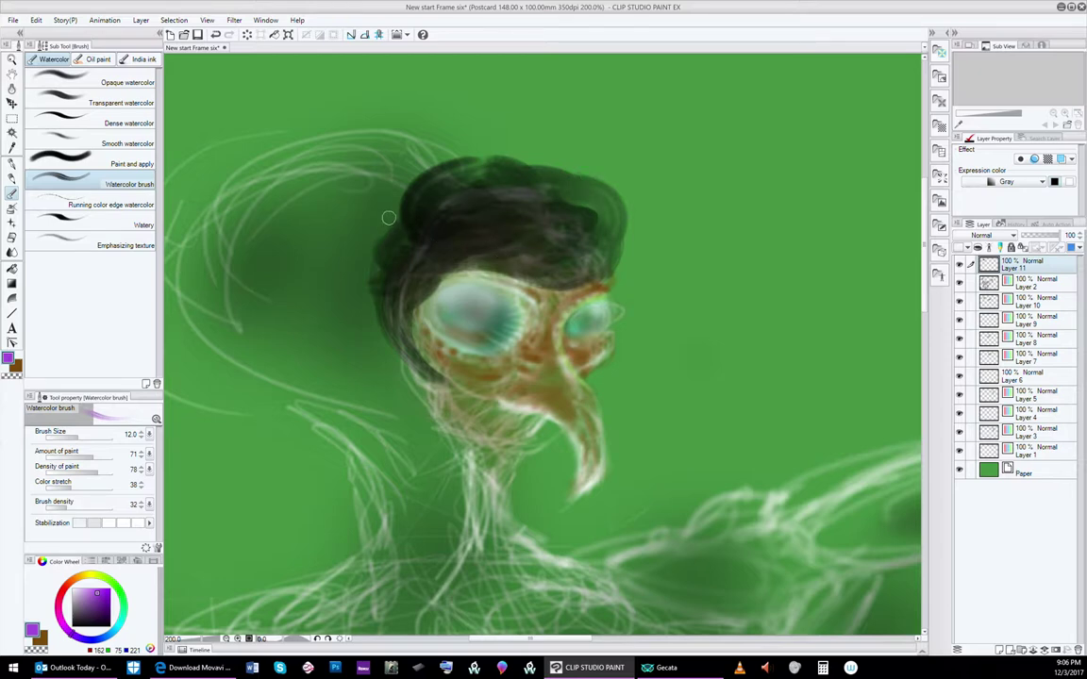
mouse_move(407, 208)
left_mouse_down()
mouse_move(375, 300)
mouse_move(369, 273)
mouse_move(406, 206)
mouse_move(382, 254)
mouse_move(382, 242)
mouse_move(395, 293)
left_mouse_up()
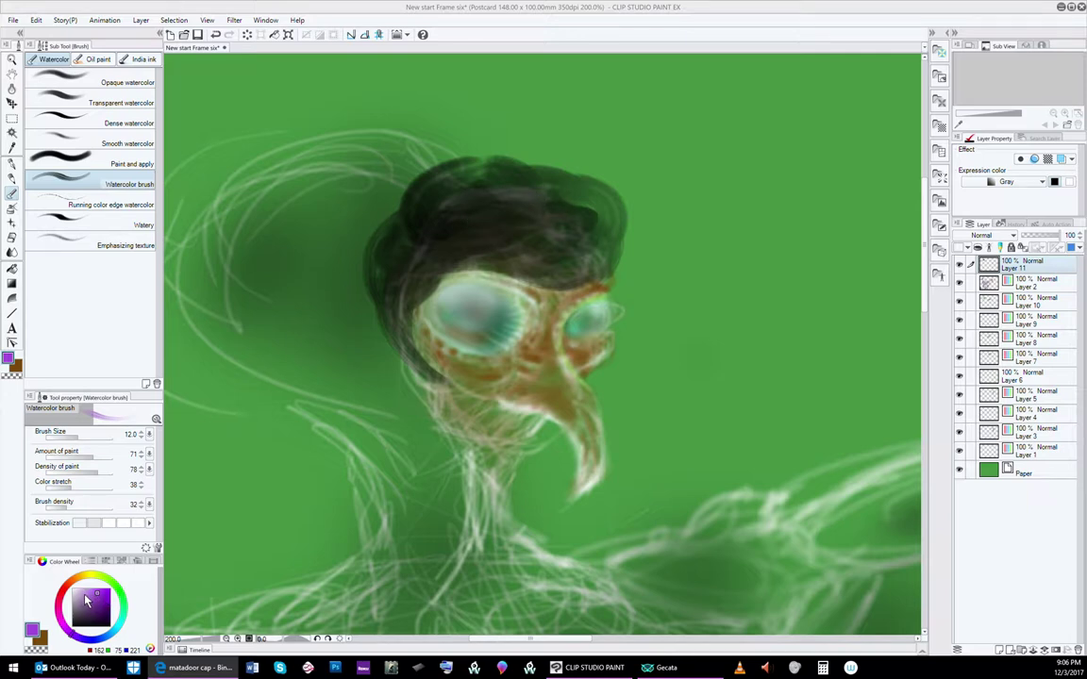
Step: Choose a lighter purple (RGB 174, 116, 214) and set the watercolor brush's paint density to 50 and brush density to 24
left_click_drag(92, 603, 91, 599)
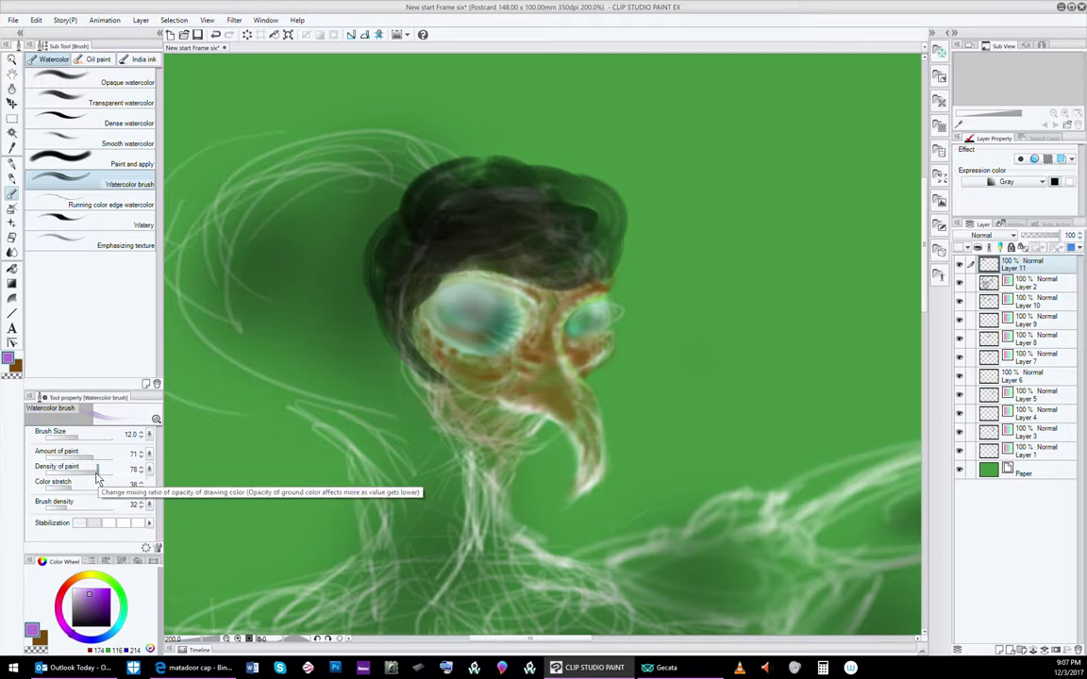
left_click_drag(86, 479, 79, 479)
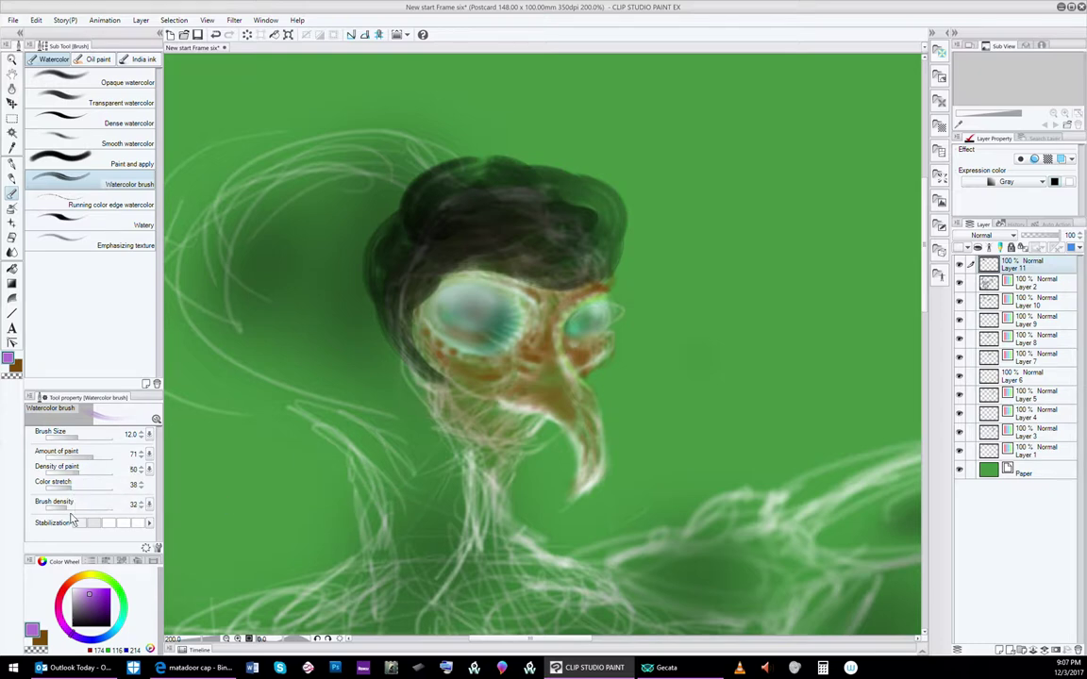
left_click_drag(67, 510, 60, 512)
Step: Add a new layer above the head shading and paint a solid dark oval on the crown at brush size 25
key("bracketleft")
key("bracketright")
key("bracketright")
mouse_move(525, 201)
left_mouse_down()
mouse_move(533, 194)
mouse_move(536, 208)
left_mouse_up()
left_click(999, 651)
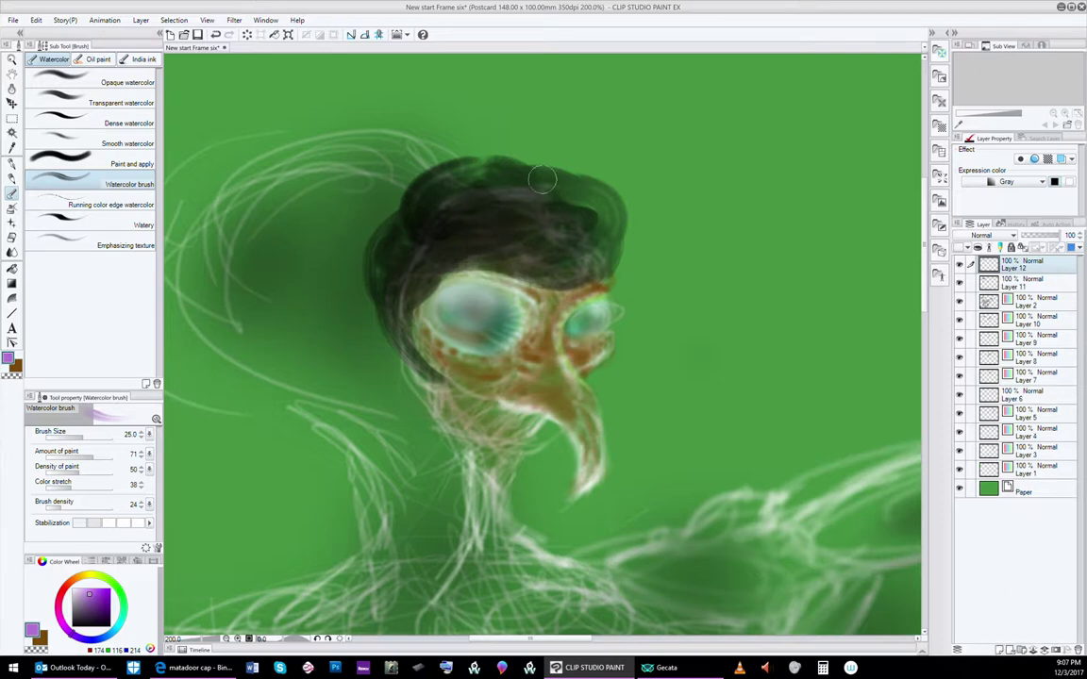
mouse_move(524, 185)
left_mouse_down()
mouse_move(556, 196)
mouse_move(502, 201)
mouse_move(512, 199)
mouse_move(477, 189)
mouse_move(556, 182)
mouse_move(493, 195)
mouse_move(507, 179)
mouse_move(548, 188)
mouse_move(480, 182)
mouse_move(534, 181)
mouse_move(495, 196)
mouse_move(476, 186)
mouse_move(542, 183)
mouse_move(541, 196)
mouse_move(538, 178)
mouse_move(518, 178)
mouse_move(532, 177)
mouse_move(558, 189)
mouse_move(490, 191)
mouse_move(508, 174)
mouse_move(545, 189)
mouse_move(459, 182)
mouse_move(502, 169)
mouse_move(543, 187)
mouse_move(482, 199)
mouse_move(463, 184)
mouse_move(545, 171)
mouse_move(606, 194)
mouse_move(492, 224)
left_mouse_up()
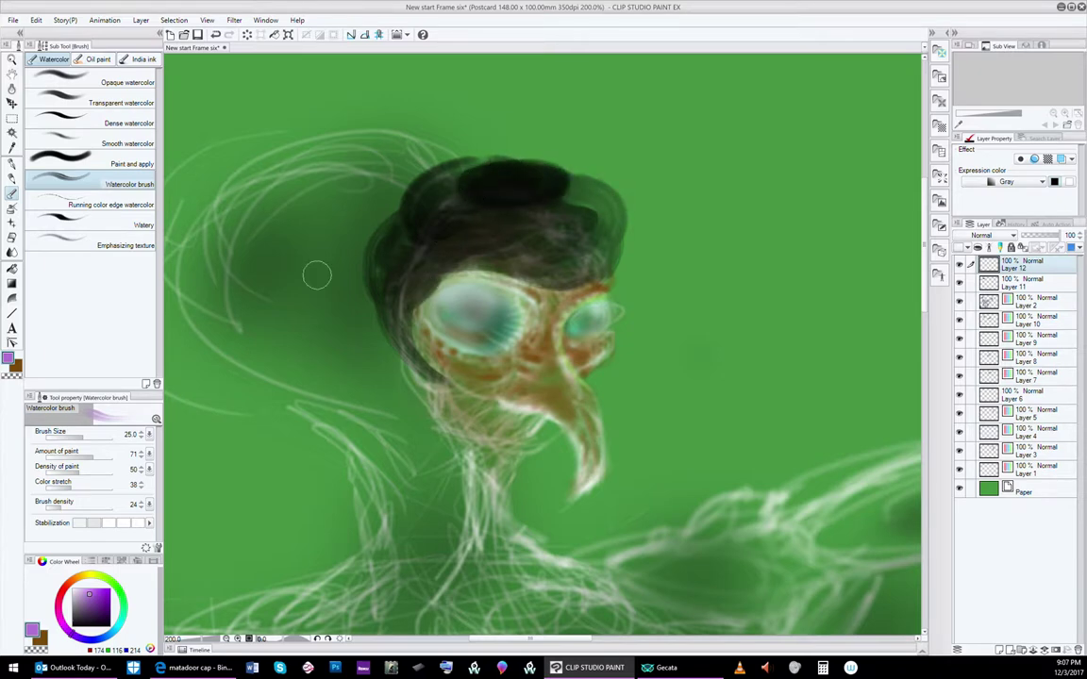
mouse_move(429, 213)
left_mouse_down()
mouse_move(500, 218)
mouse_move(517, 189)
mouse_move(553, 188)
mouse_move(497, 184)
mouse_move(505, 175)
mouse_move(551, 191)
mouse_move(495, 195)
mouse_move(536, 182)
left_mouse_up()
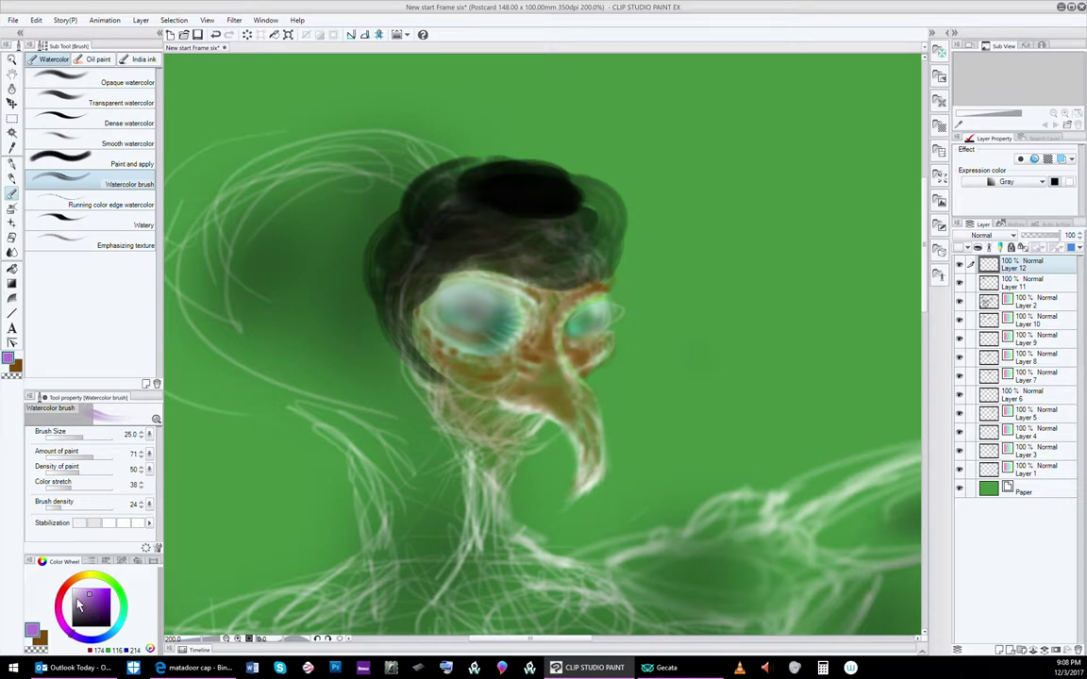
Step: Try a pale lilac (RGB 208, 189, 221) highlight on the crown's dark oval with the Soft airbrush at size 17
left_click_drag(85, 596, 78, 592)
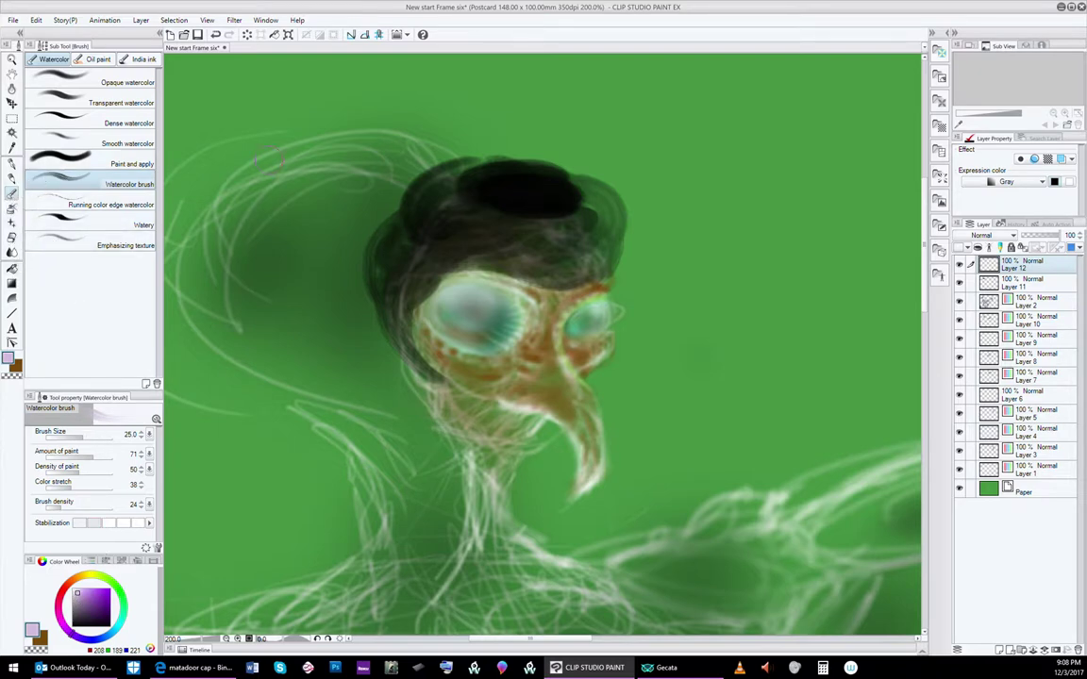
left_click(15, 210)
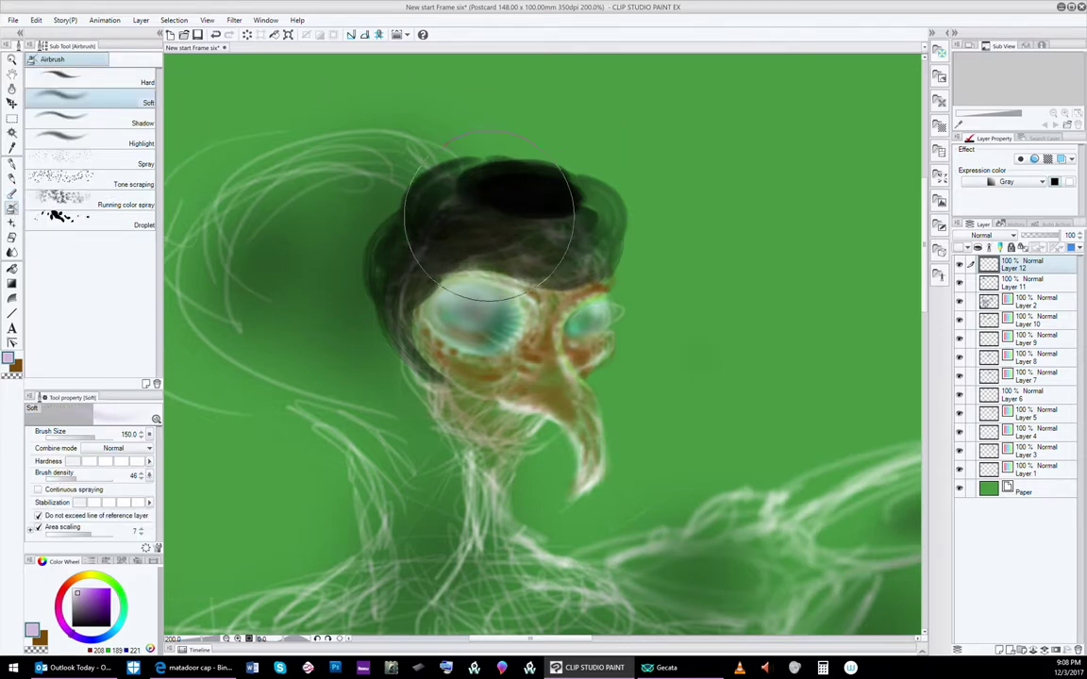
key("bracketright")
key("bracketright")
key("bracketright")
key("bracketright")
key("bracketright")
key("bracketright")
key("bracketright")
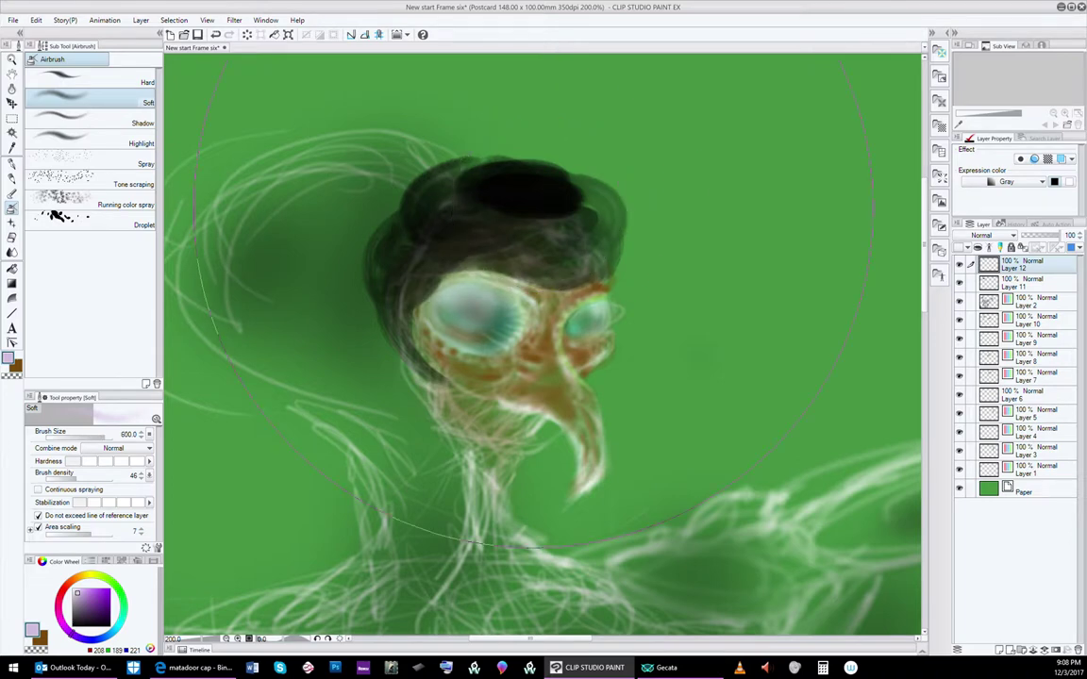
key("bracketleft")
key("bracketleft")
key("bracketleft")
key("bracketleft")
key("bracketleft")
key("bracketleft")
key("bracketleft")
key("bracketleft")
key("bracketleft")
key("bracketleft")
key("bracketleft")
key("bracketleft")
key("bracketleft")
key("bracketleft")
key("bracketleft")
key("bracketleft")
key("bracketleft")
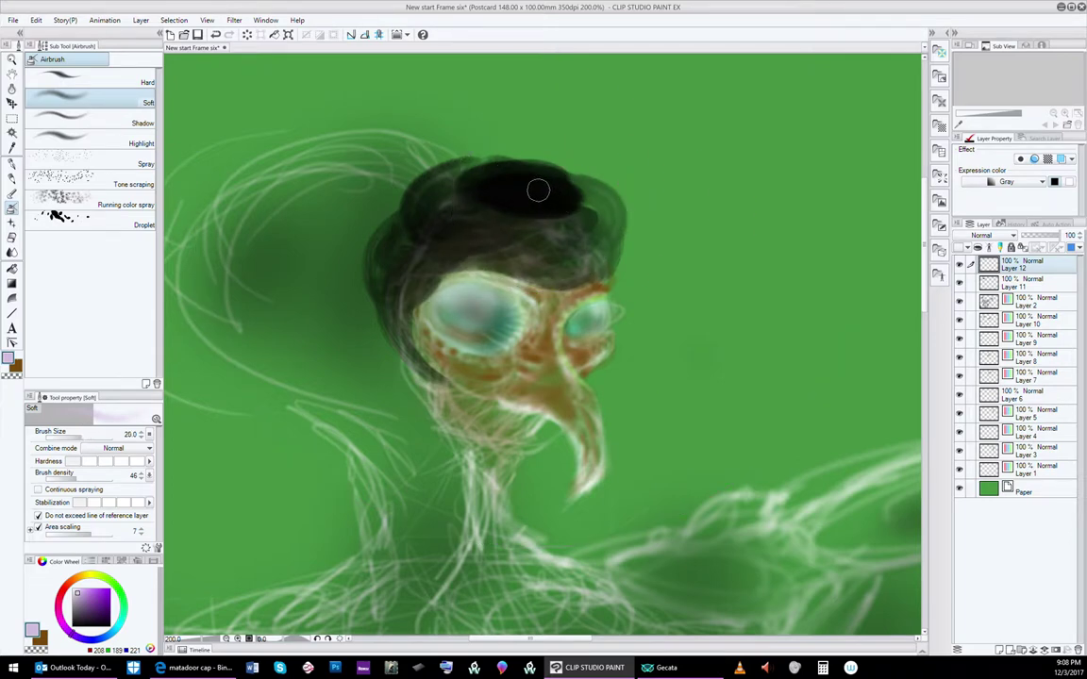
key("bracketleft")
mouse_move(501, 183)
left_mouse_down()
mouse_move(552, 180)
mouse_move(523, 172)
mouse_move(547, 176)
mouse_move(529, 187)
mouse_move(500, 180)
mouse_move(579, 178)
mouse_move(542, 184)
left_mouse_up()
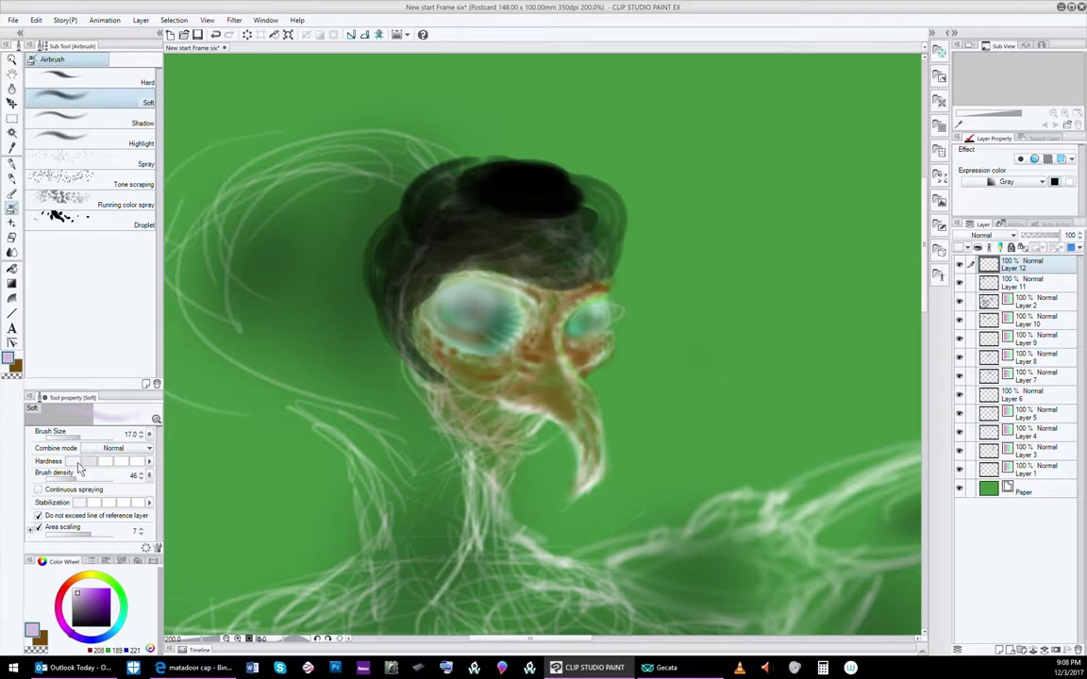
Step: Set Layer 12's expression color to Color and airbrush a light purple (RGB 191, 154, 218) highlight on the dark oval at brush density 83
left_click_drag(72, 481, 105, 486)
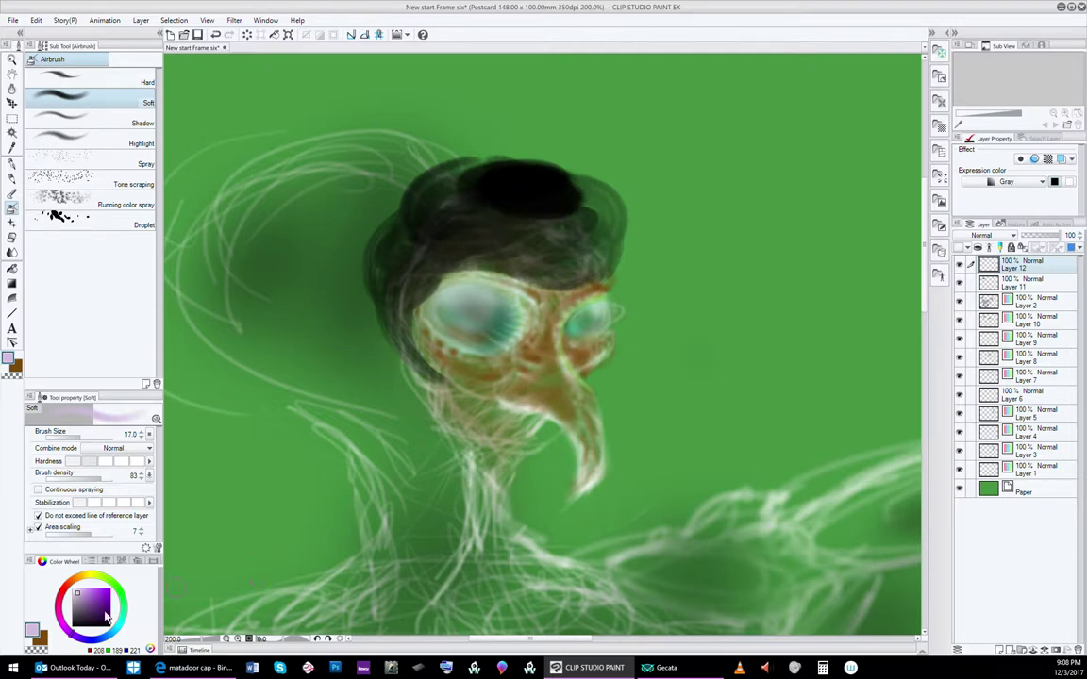
left_click(81, 595)
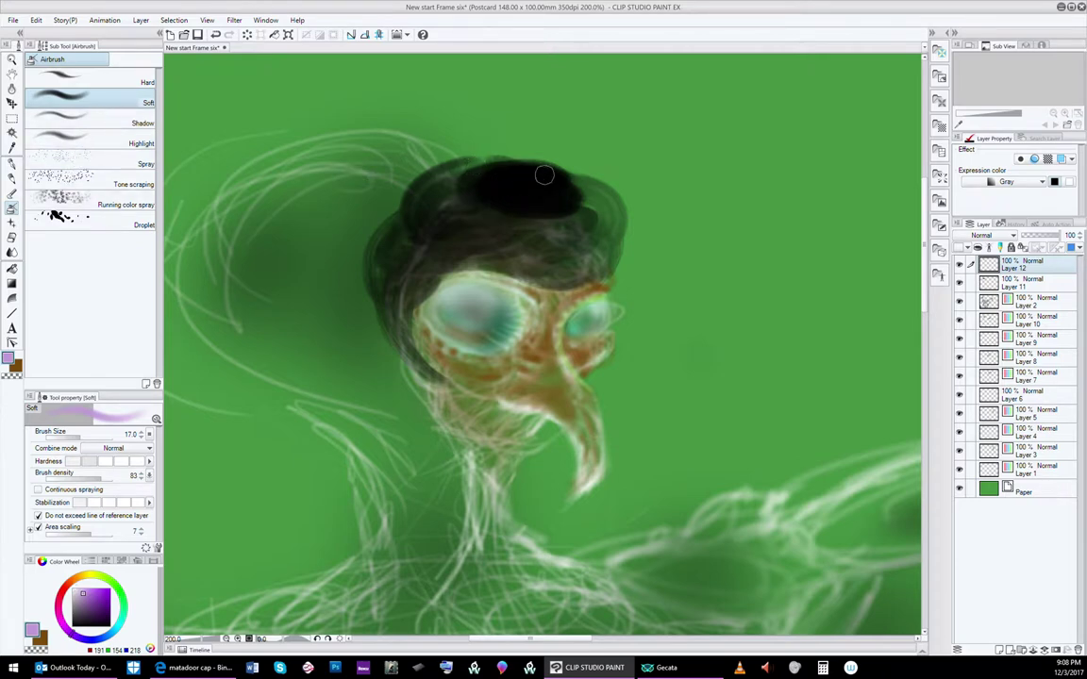
left_click(1044, 182)
left_click(1009, 194)
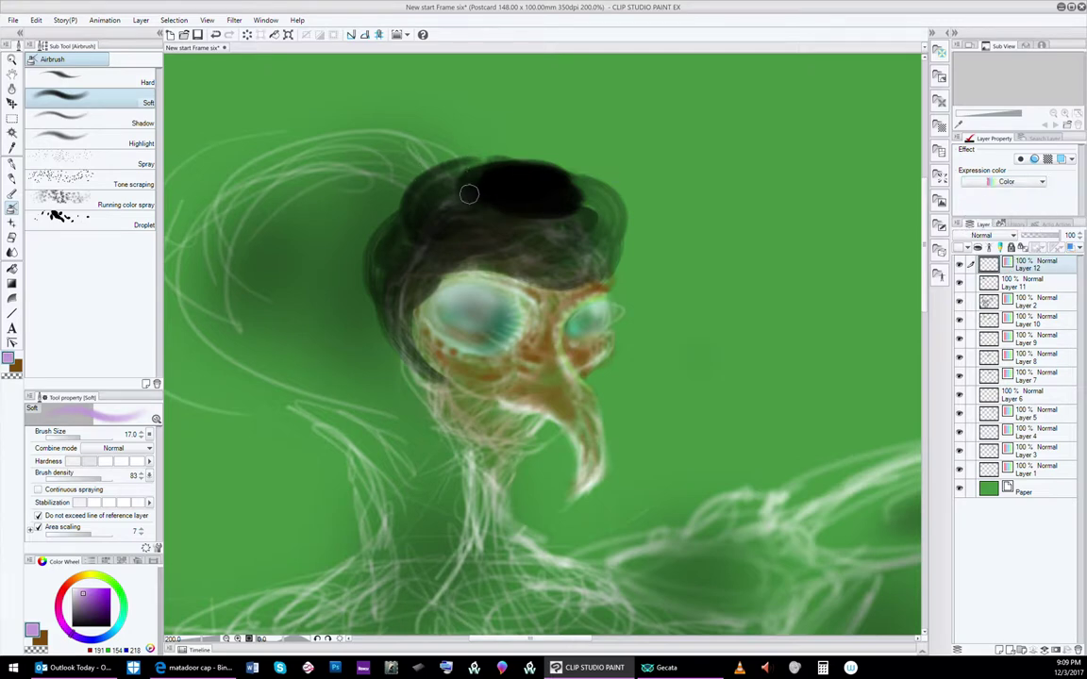
mouse_move(522, 186)
left_mouse_down()
mouse_move(509, 182)
mouse_move(544, 183)
left_mouse_up()
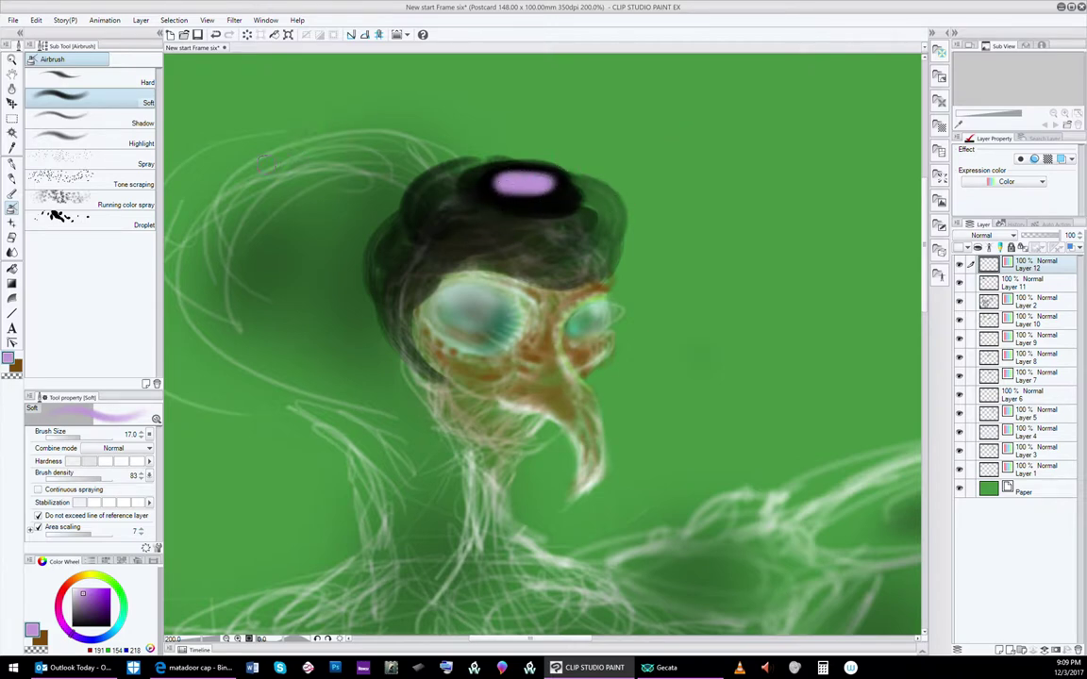
Step: Undo the last light purple highlight and airbrush a softer one on the crown's dark oval at brush density 41
left_click(14, 21)
mouse_move(36, 20)
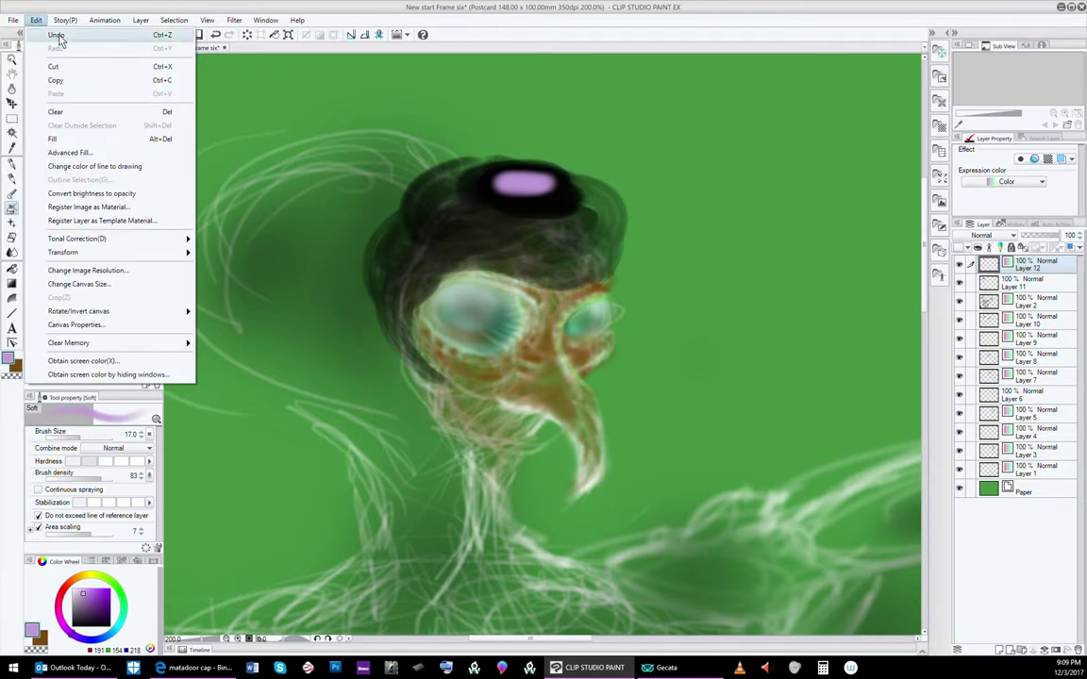
left_click(58, 38)
left_click(36, 20)
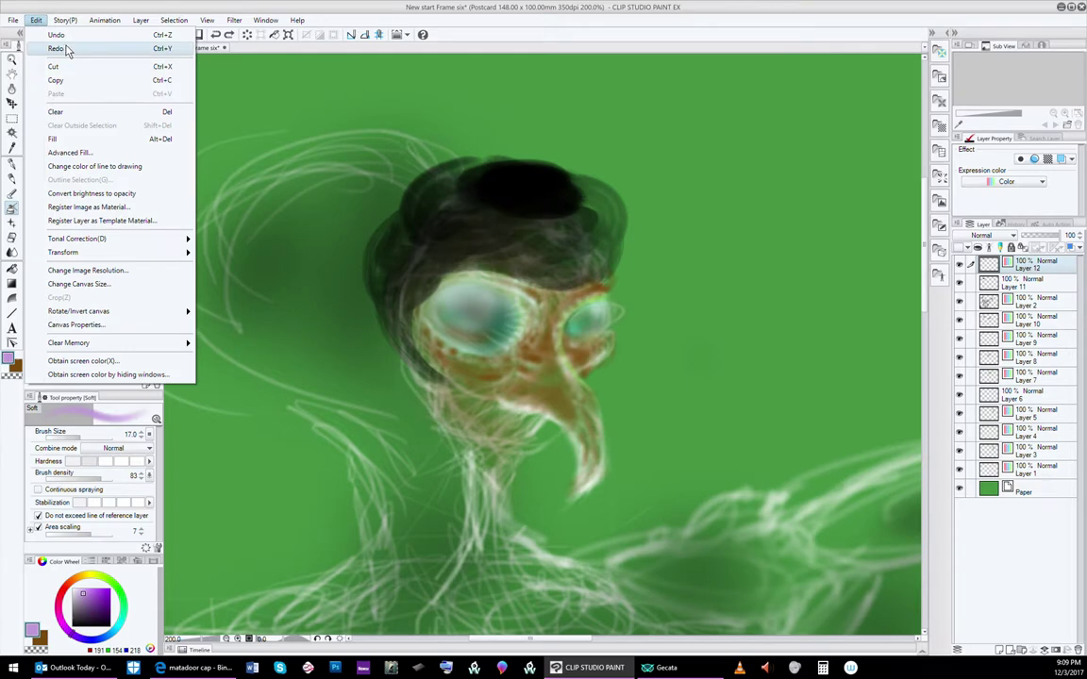
left_click(660, 170)
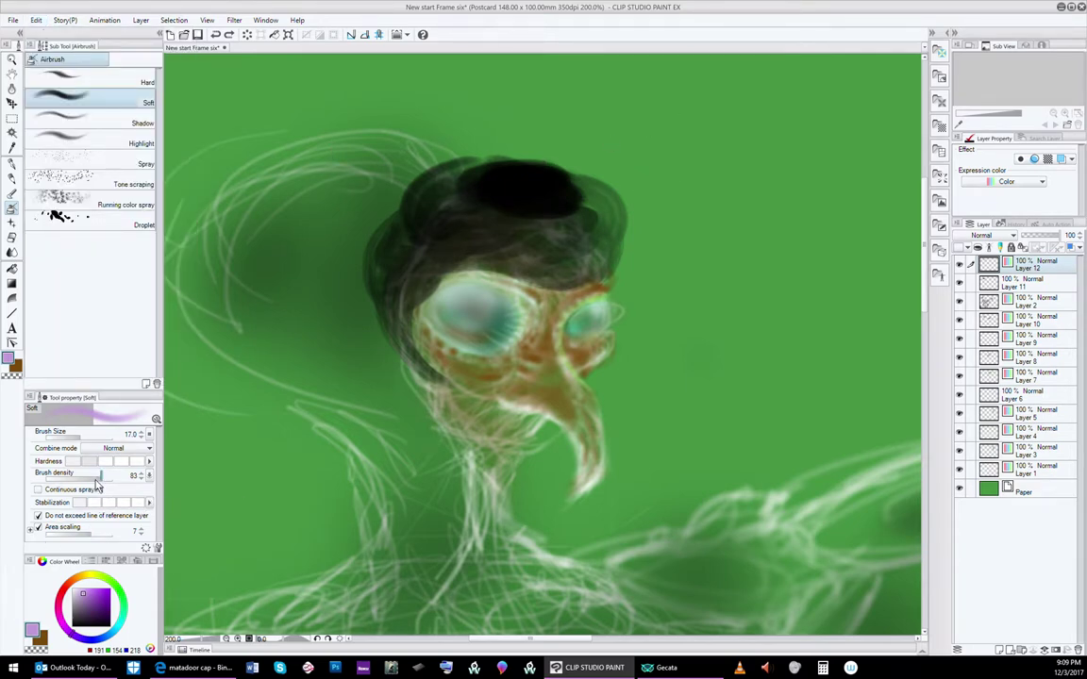
mouse_move(94, 477)
left_mouse_down()
mouse_move(71, 481)
mouse_move(97, 486)
left_mouse_up()
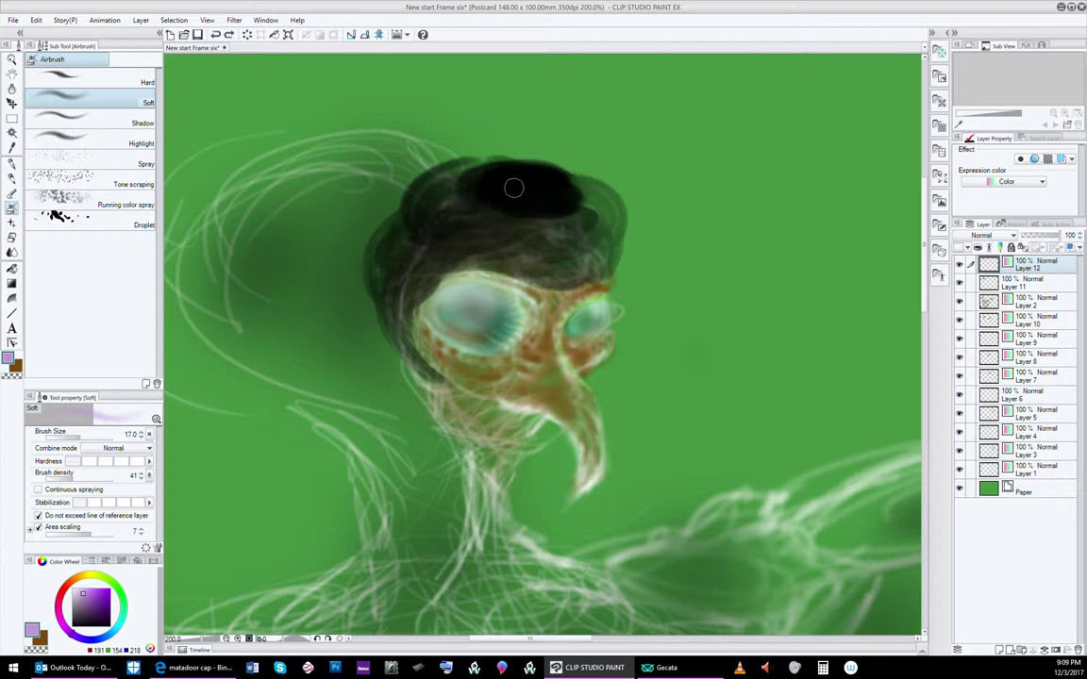
mouse_move(511, 187)
left_mouse_down()
mouse_move(548, 193)
mouse_move(497, 181)
mouse_move(429, 196)
mouse_move(556, 182)
mouse_move(531, 178)
mouse_move(497, 185)
mouse_move(560, 191)
mouse_move(498, 177)
mouse_move(537, 197)
mouse_move(519, 195)
mouse_move(535, 178)
mouse_move(491, 182)
mouse_move(544, 179)
mouse_move(523, 202)
mouse_move(548, 186)
mouse_move(518, 187)
left_mouse_up()
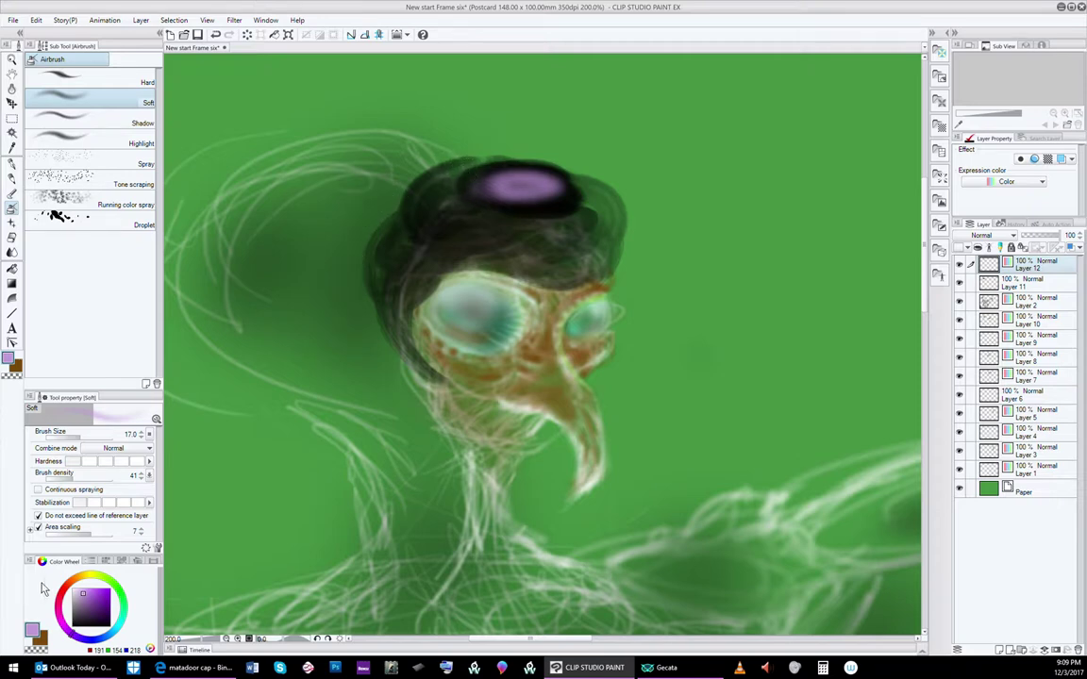
Step: Choose a medium purple (RGB 160, 94, 206) and airbrush a ring around the dark oval on the cap's crown
left_click(94, 600)
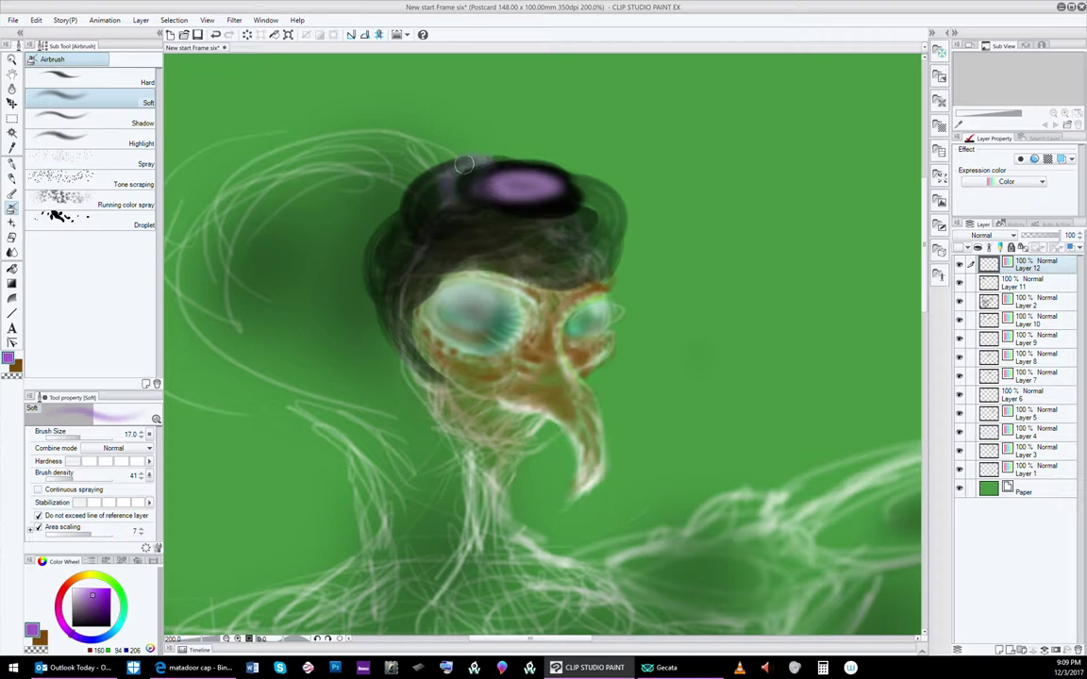
left_click_drag(439, 194, 471, 167)
left_click_drag(481, 218, 507, 216)
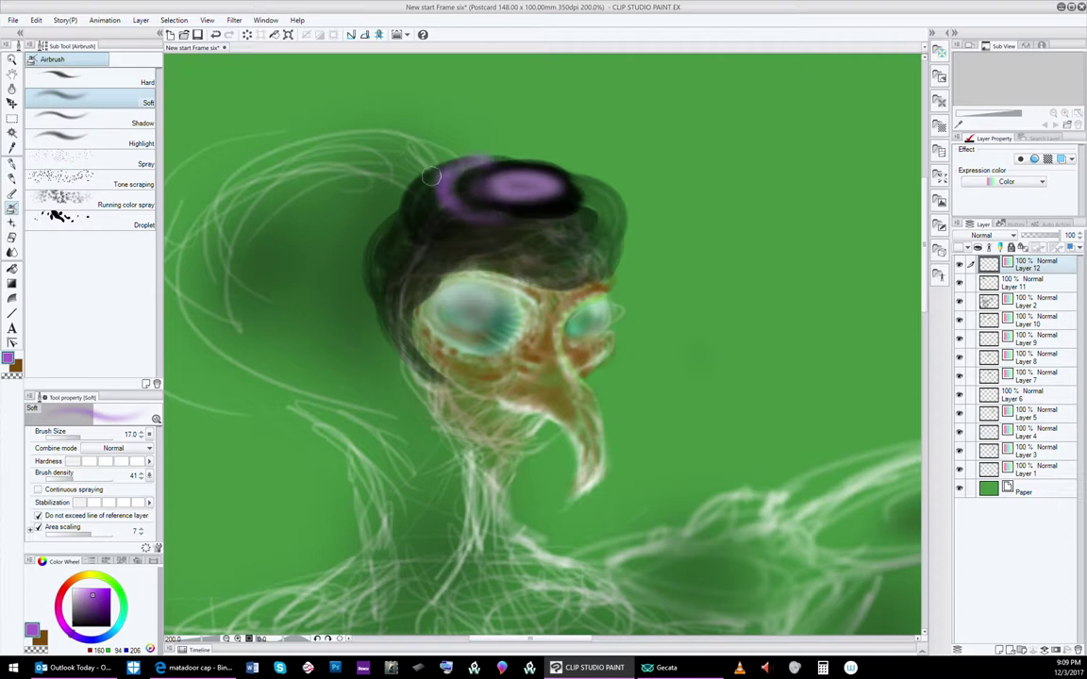
mouse_move(432, 177)
left_mouse_down()
mouse_move(468, 216)
mouse_move(487, 219)
mouse_move(448, 176)
mouse_move(519, 213)
left_mouse_up()
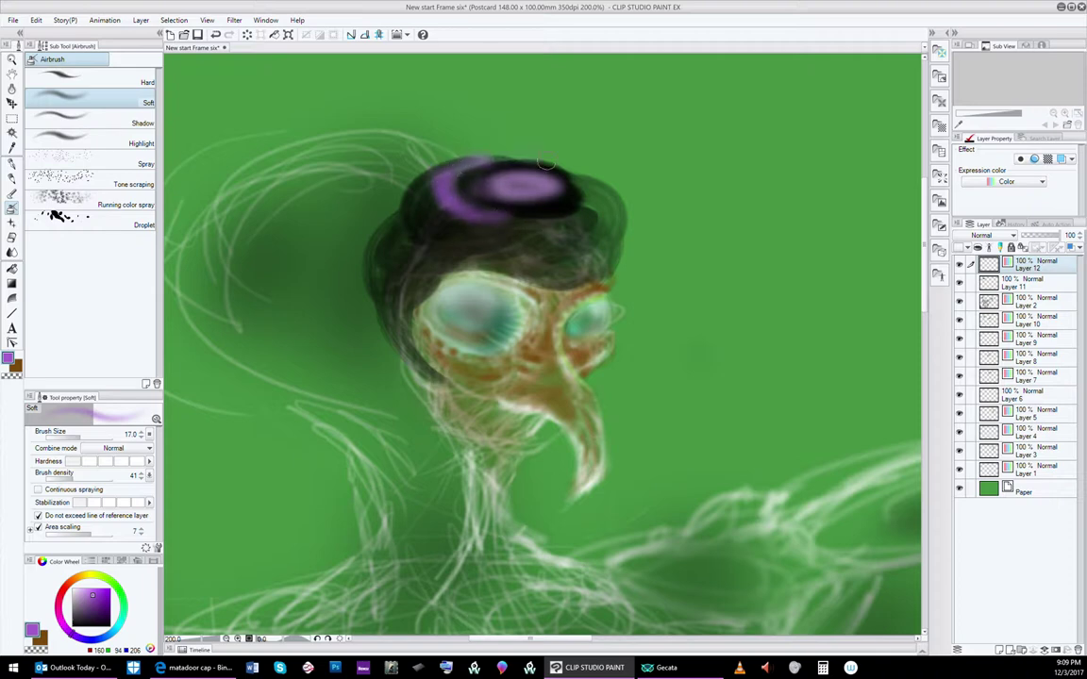
mouse_move(477, 163)
left_mouse_down()
mouse_move(542, 160)
mouse_move(485, 161)
mouse_move(516, 158)
mouse_move(489, 160)
mouse_move(579, 187)
mouse_move(581, 176)
mouse_move(540, 162)
mouse_move(567, 214)
mouse_move(582, 178)
mouse_move(583, 194)
mouse_move(570, 166)
mouse_move(577, 200)
mouse_move(567, 173)
mouse_move(558, 219)
mouse_move(582, 192)
mouse_move(548, 223)
mouse_move(468, 223)
mouse_move(572, 206)
mouse_move(525, 213)
mouse_move(583, 190)
mouse_move(529, 220)
mouse_move(567, 217)
mouse_move(444, 219)
mouse_move(539, 223)
mouse_move(487, 216)
mouse_move(587, 212)
left_mouse_up()
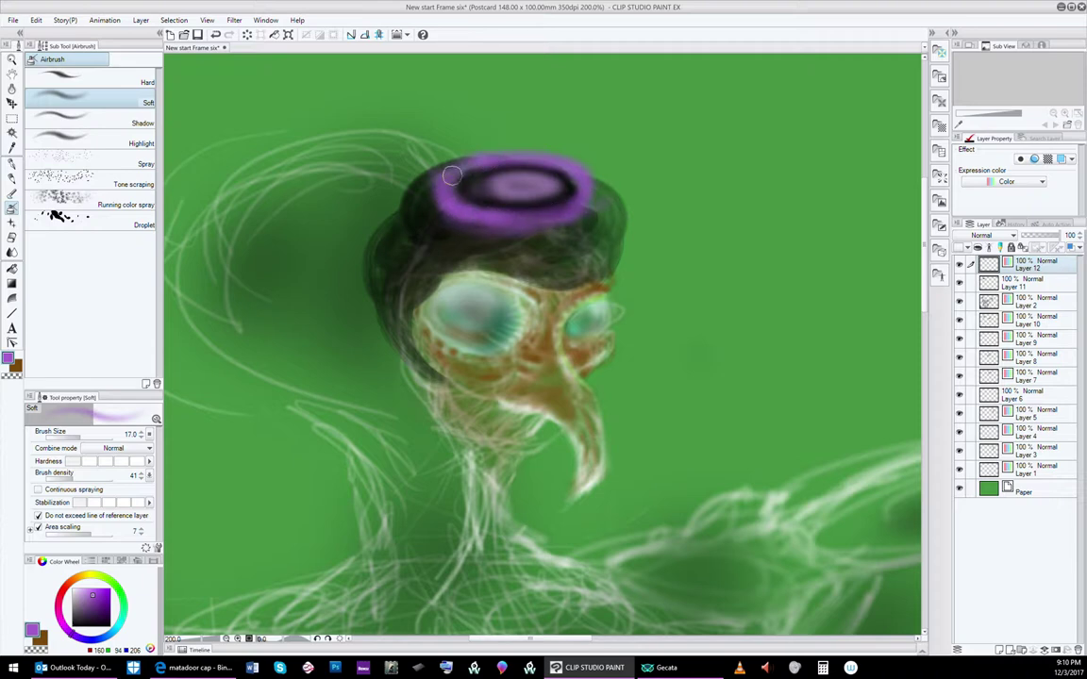
mouse_move(463, 184)
left_mouse_down()
mouse_move(477, 209)
mouse_move(456, 180)
mouse_move(476, 164)
left_mouse_up()
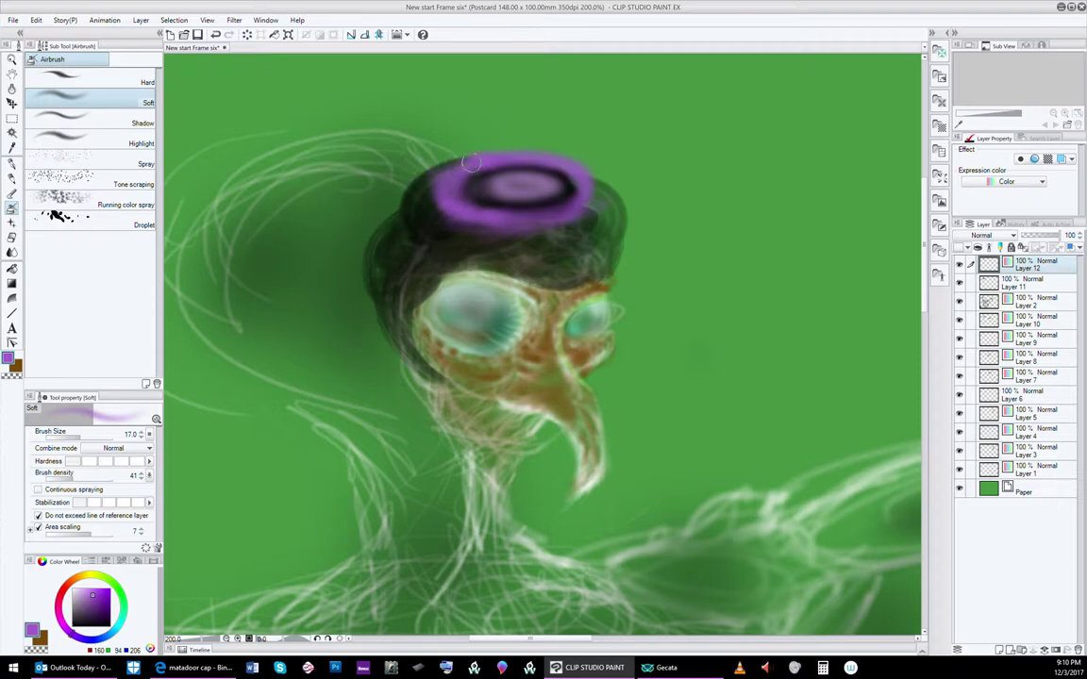
Step: Airbrush the rest of the cap purple down to the brow and the back of the head, lowering the brush density to 20
mouse_move(471, 162)
left_mouse_down()
mouse_move(424, 192)
mouse_move(463, 165)
mouse_move(409, 226)
mouse_move(465, 166)
mouse_move(430, 179)
mouse_move(464, 167)
mouse_move(420, 217)
mouse_move(448, 168)
mouse_move(415, 232)
left_mouse_up()
mouse_move(438, 174)
left_mouse_down()
mouse_move(415, 231)
mouse_move(442, 181)
mouse_move(422, 246)
mouse_move(442, 177)
mouse_move(453, 232)
mouse_move(437, 208)
mouse_move(458, 247)
mouse_move(435, 225)
left_mouse_up()
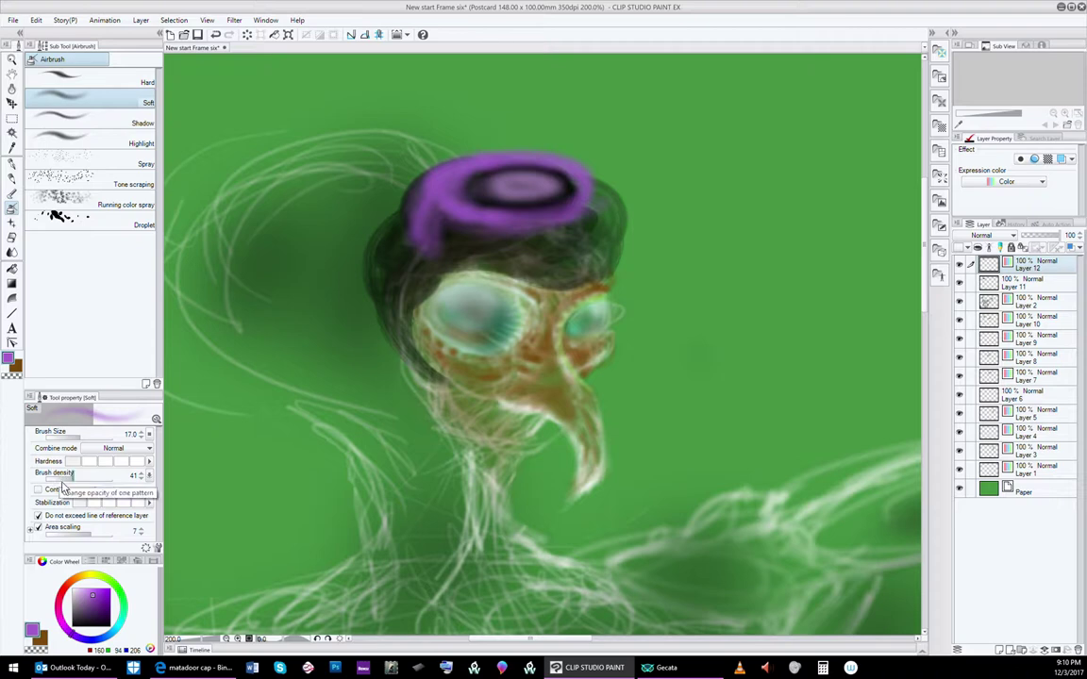
left_click_drag(71, 483, 56, 479)
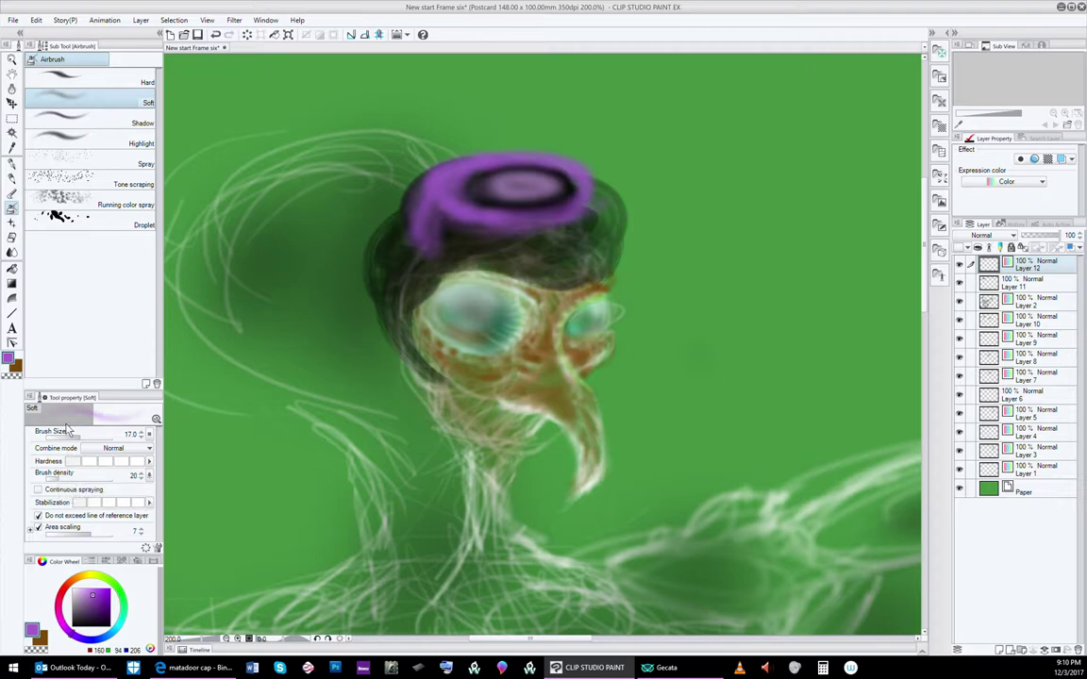
key("bracketright")
mouse_move(452, 232)
left_mouse_down()
mouse_move(516, 248)
mouse_move(441, 231)
mouse_move(530, 257)
mouse_move(430, 241)
mouse_move(500, 257)
mouse_move(441, 248)
mouse_move(419, 258)
mouse_move(493, 254)
mouse_move(460, 262)
mouse_move(553, 274)
mouse_move(478, 251)
mouse_move(578, 270)
mouse_move(481, 250)
mouse_move(590, 270)
mouse_move(477, 256)
mouse_move(565, 273)
mouse_move(480, 261)
mouse_move(555, 276)
mouse_move(516, 272)
mouse_move(606, 261)
mouse_move(583, 275)
mouse_move(613, 251)
mouse_move(589, 254)
mouse_move(600, 243)
mouse_move(590, 238)
mouse_move(524, 250)
mouse_move(577, 232)
mouse_move(533, 232)
mouse_move(546, 226)
mouse_move(523, 248)
mouse_move(529, 229)
mouse_move(459, 238)
mouse_move(481, 226)
mouse_move(459, 207)
mouse_move(526, 235)
mouse_move(572, 229)
mouse_move(600, 193)
mouse_move(582, 182)
mouse_move(605, 219)
mouse_move(580, 188)
mouse_move(550, 264)
mouse_move(607, 226)
mouse_move(592, 248)
mouse_move(607, 241)
mouse_move(562, 260)
mouse_move(613, 239)
mouse_move(560, 272)
mouse_move(616, 239)
mouse_move(542, 272)
mouse_move(605, 250)
mouse_move(559, 269)
mouse_move(434, 240)
mouse_move(477, 248)
mouse_move(368, 250)
mouse_move(412, 226)
mouse_move(445, 247)
mouse_move(348, 279)
mouse_move(363, 244)
mouse_move(429, 230)
mouse_move(610, 229)
mouse_move(541, 199)
mouse_move(554, 186)
mouse_move(549, 203)
mouse_move(614, 243)
left_mouse_up()
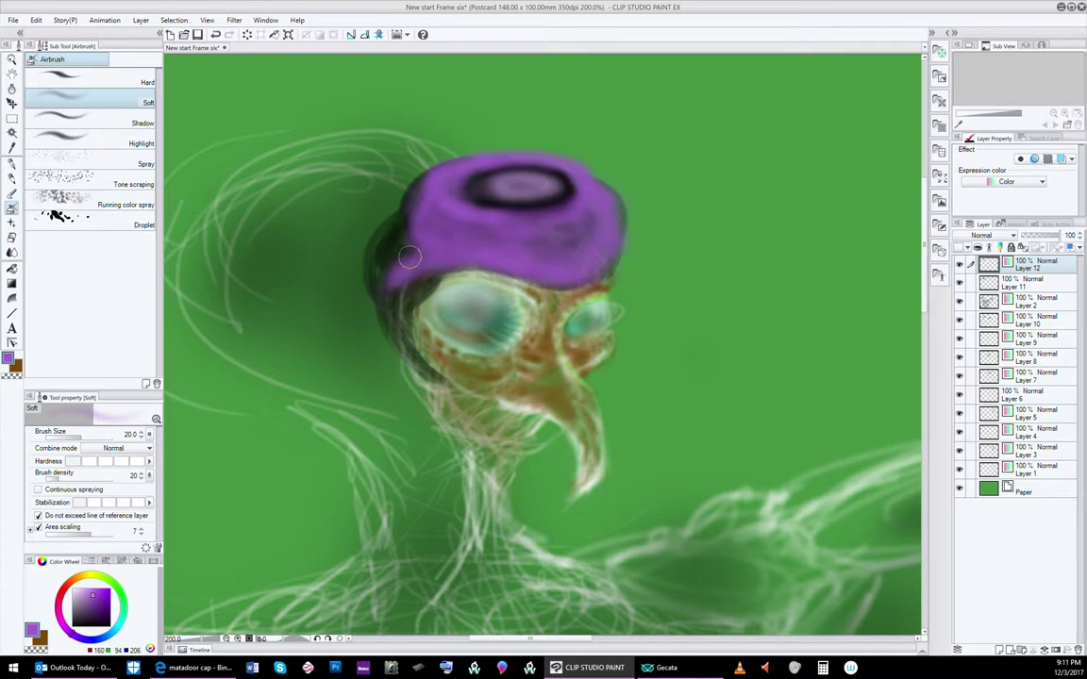
mouse_move(368, 247)
left_mouse_down()
mouse_move(411, 222)
mouse_move(391, 269)
mouse_move(390, 219)
mouse_move(410, 223)
mouse_move(363, 257)
mouse_move(379, 262)
mouse_move(422, 220)
mouse_move(378, 265)
mouse_move(374, 223)
mouse_move(419, 217)
mouse_move(368, 256)
mouse_move(394, 232)
mouse_move(384, 279)
mouse_move(388, 246)
mouse_move(412, 218)
mouse_move(383, 258)
mouse_move(419, 247)
mouse_move(401, 202)
mouse_move(386, 230)
mouse_move(431, 169)
mouse_move(395, 189)
mouse_move(382, 219)
mouse_move(442, 167)
mouse_move(404, 194)
mouse_move(409, 253)
mouse_move(400, 225)
mouse_move(397, 259)
mouse_move(371, 266)
mouse_move(401, 260)
mouse_move(402, 292)
mouse_move(374, 252)
mouse_move(400, 275)
mouse_move(373, 276)
mouse_move(423, 260)
mouse_move(400, 296)
mouse_move(431, 263)
mouse_move(394, 299)
mouse_move(436, 255)
mouse_move(384, 295)
mouse_move(445, 249)
mouse_move(420, 289)
mouse_move(438, 280)
mouse_move(412, 296)
left_mouse_up()
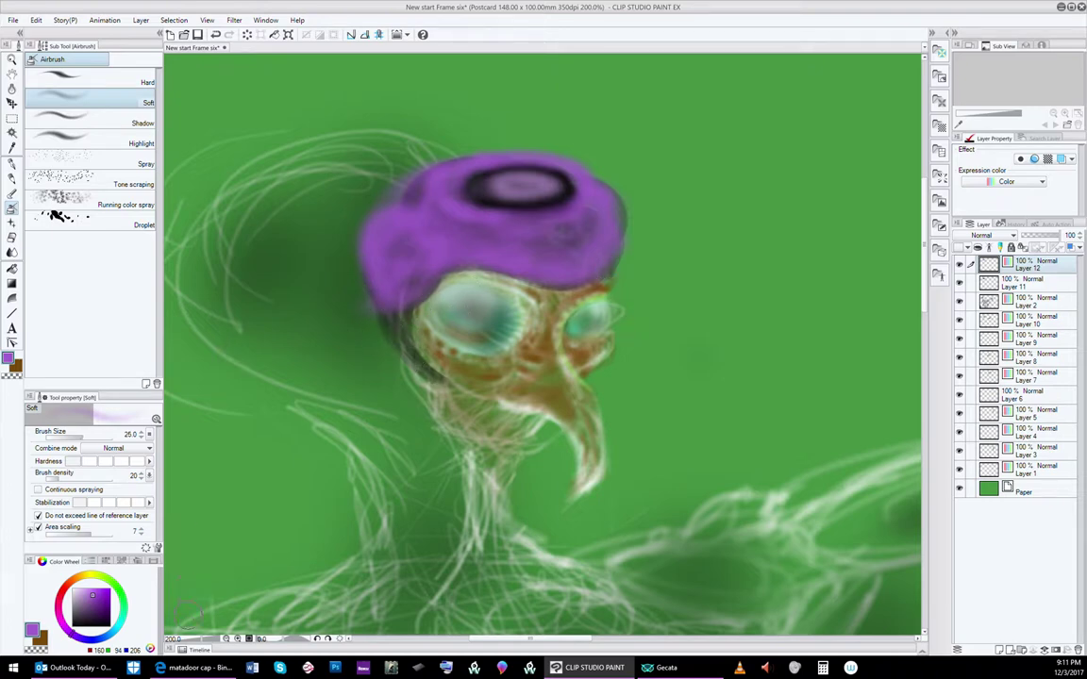
Step: Choose a light purple (RGB 208, 167, 236) and airbrush highlights along the inner edge of the crown's dark ring at brush size 7
left_click(82, 595)
key("bracketleft")
key("bracketleft")
key("bracketleft")
key("bracketleft")
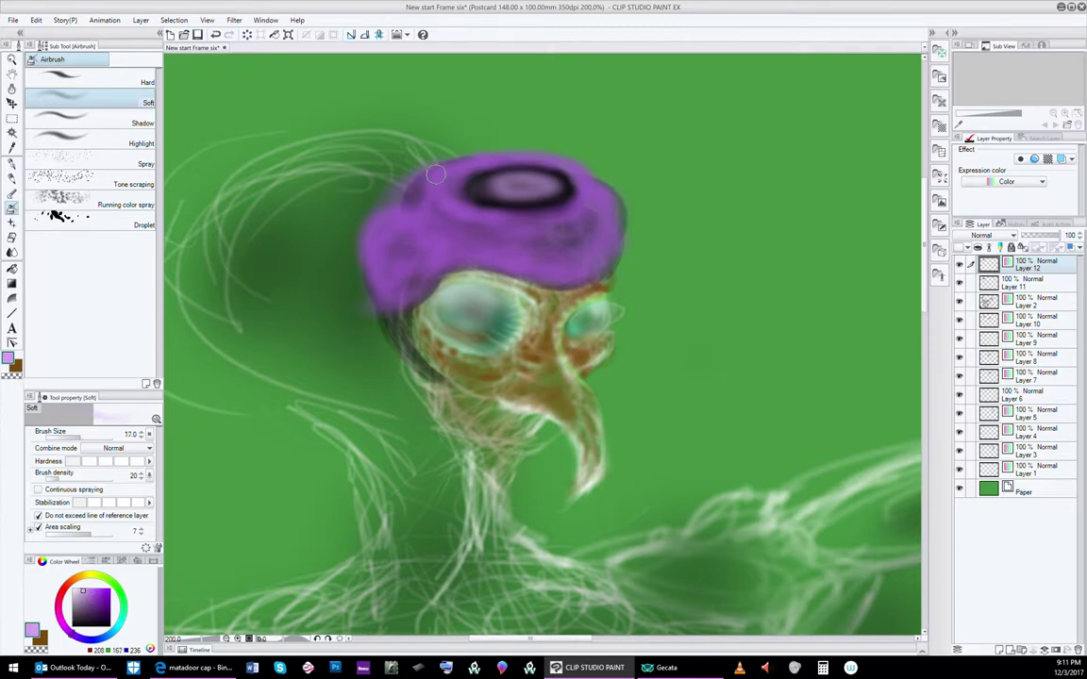
key("bracketleft")
key("bracketleft")
key("bracketleft")
mouse_move(498, 174)
left_mouse_down()
mouse_move(545, 176)
mouse_move(560, 189)
mouse_move(500, 172)
left_mouse_up()
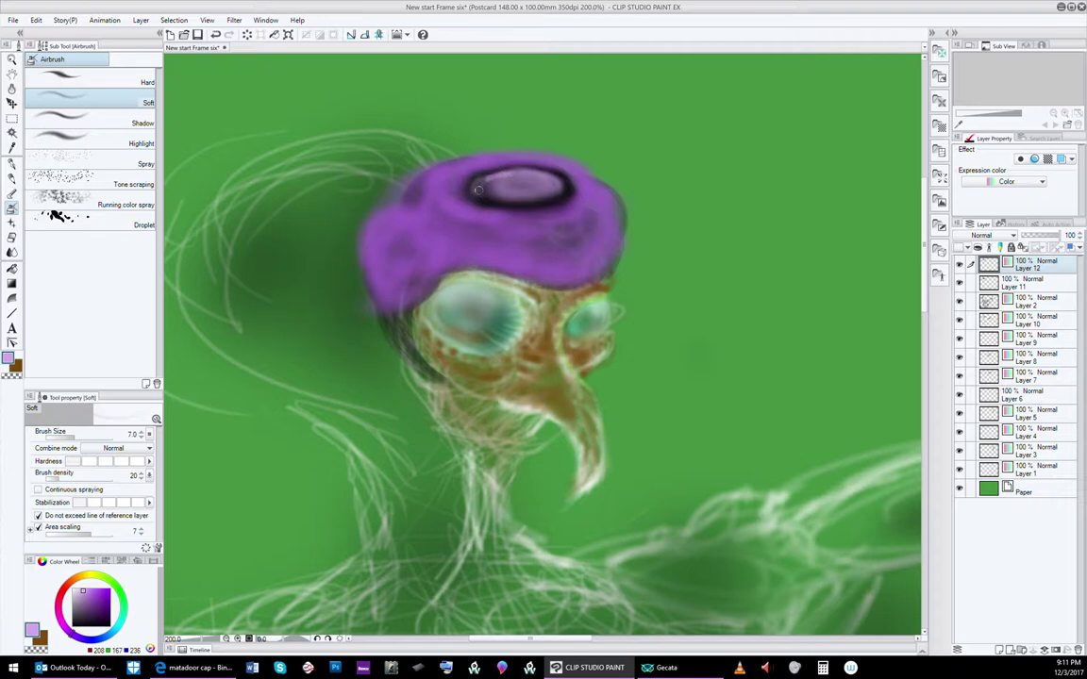
mouse_move(480, 190)
left_mouse_down()
mouse_move(520, 197)
mouse_move(493, 194)
left_mouse_up()
mouse_move(560, 191)
left_mouse_down()
mouse_move(512, 203)
mouse_move(563, 190)
mouse_move(521, 204)
mouse_move(493, 201)
left_mouse_up()
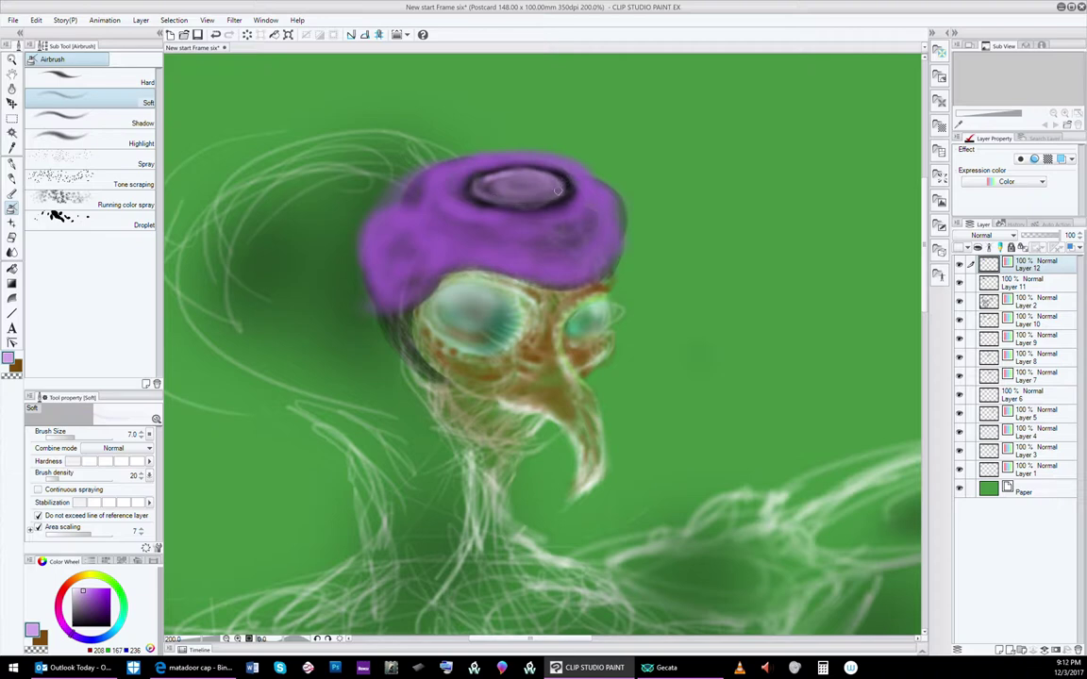
left_click_drag(557, 191, 492, 200)
left_click_drag(555, 189, 492, 201)
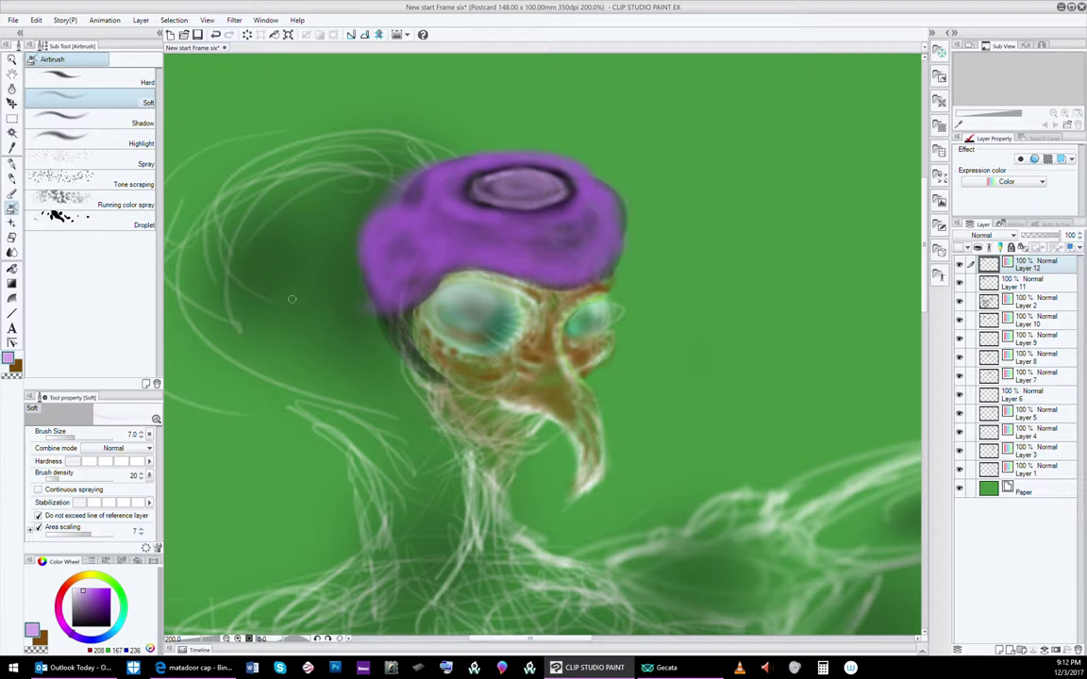
Step: Airbrush the center of the crown's oval in deep purple (RGB 127, 34, 191) with a larger Soft brush
left_click(103, 598)
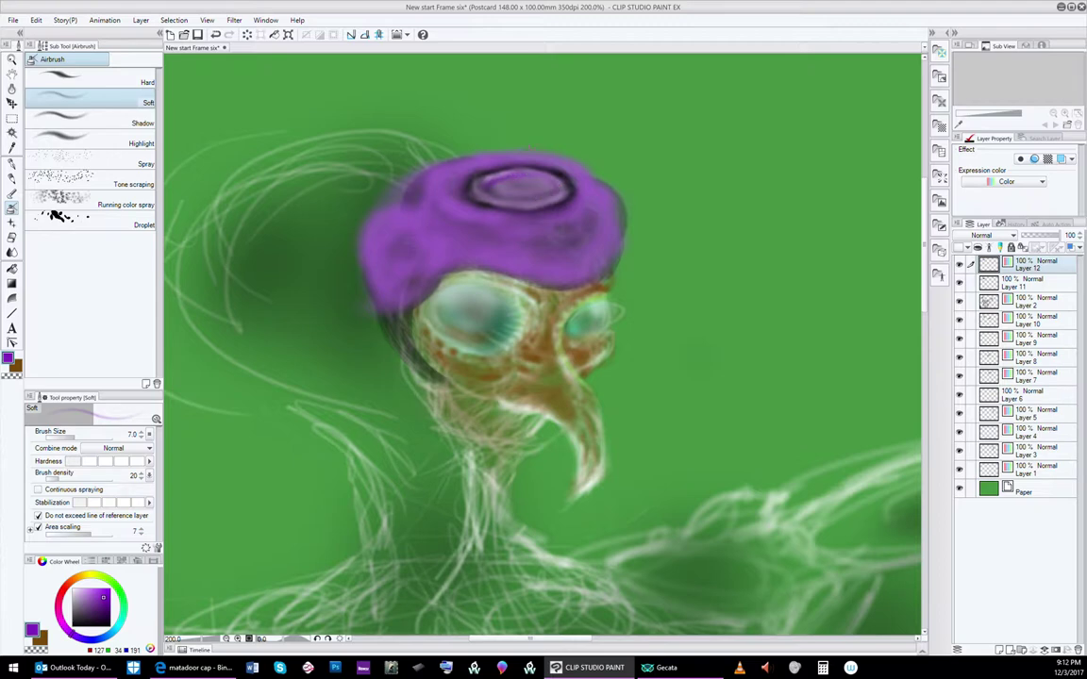
key("bracketright")
key("bracketright")
mouse_move(539, 195)
left_mouse_down()
mouse_move(525, 186)
mouse_move(544, 185)
mouse_move(462, 163)
mouse_move(478, 192)
left_mouse_up()
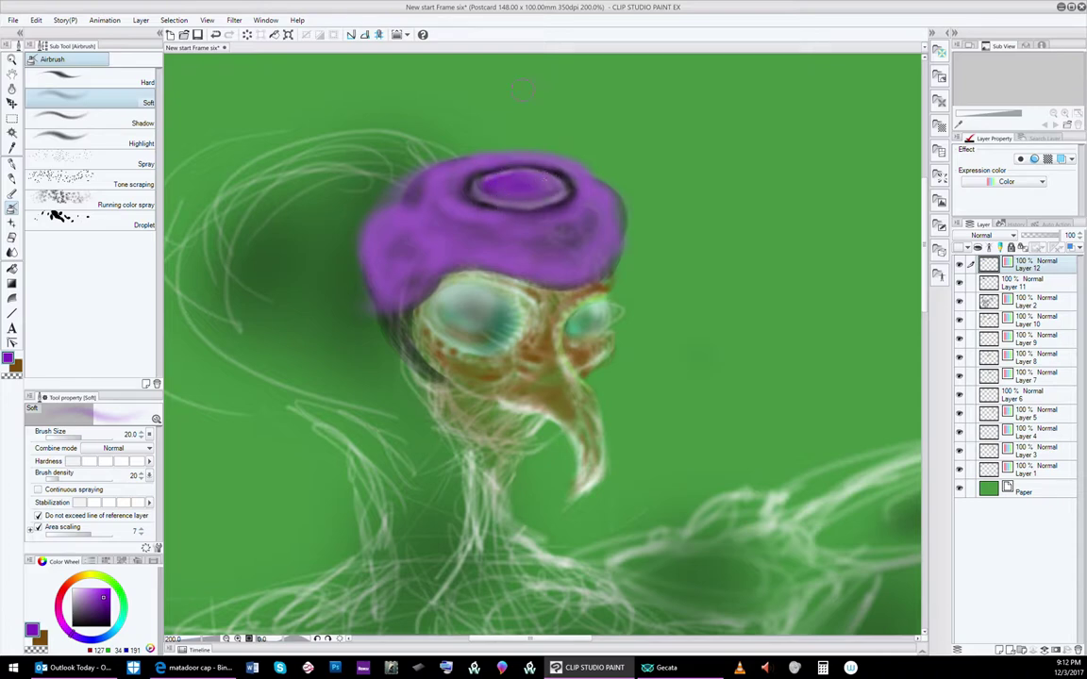
Step: Outline the oval's rim in lighter purple (RGB 185, 121, 229) with a fine Soft airbrush at sizes 3 to 5
key("bracketright")
key("bracketleft")
key("bracketleft")
key("bracketleft")
key("bracketleft")
key("bracketleft")
key("bracketleft")
key("bracketleft")
key("bracketleft")
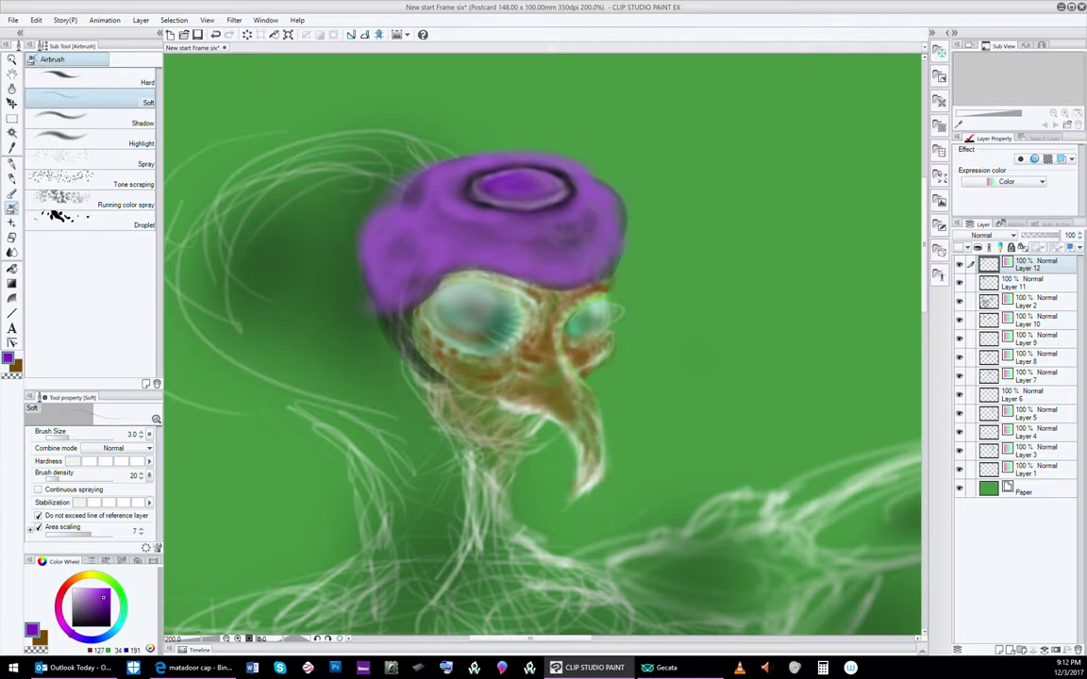
left_click(91, 596)
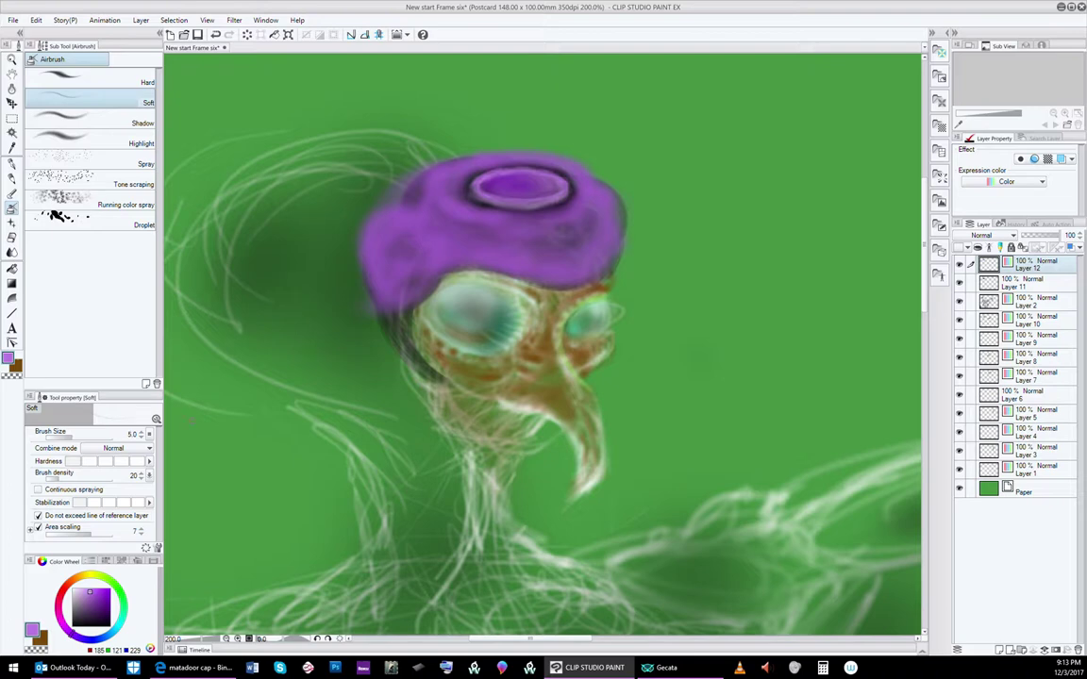
key("bracketright")
key("bracketright")
key("bracketright")
Step: Switch to the Tone scraping airbrush with a pale lilac (RGB 214, 181, 236) and set its brush size to 20
left_click(104, 185)
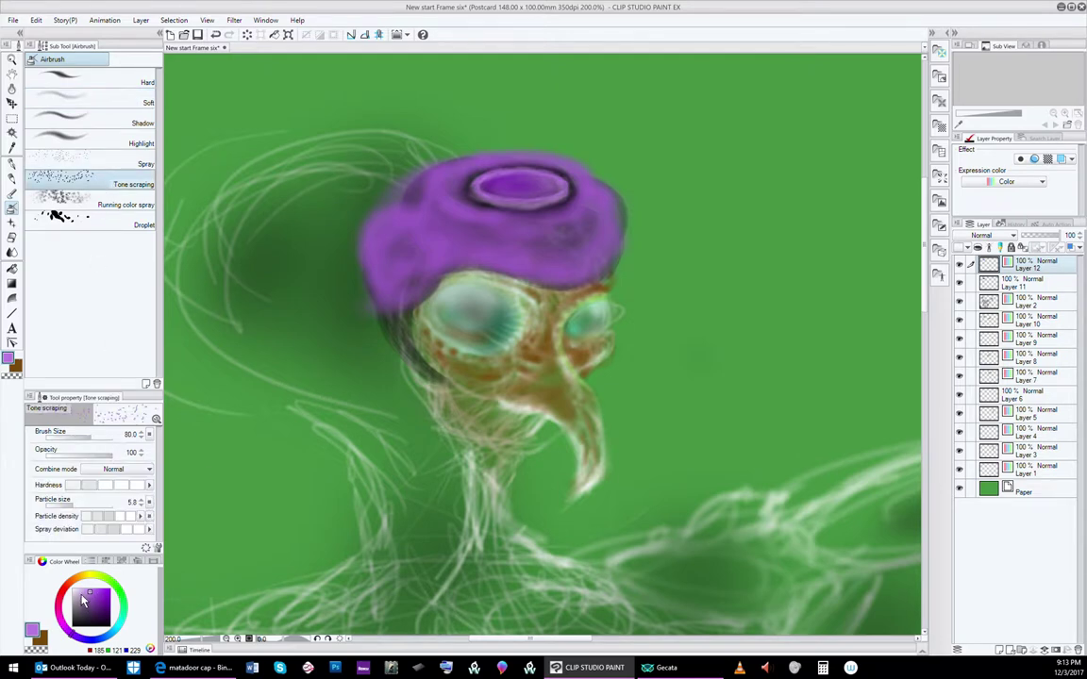
left_click(80, 592)
key("bracketleft")
key("bracketleft")
key("bracketleft")
key("bracketleft")
key("bracketleft")
key("bracketleft")
key("bracketleft")
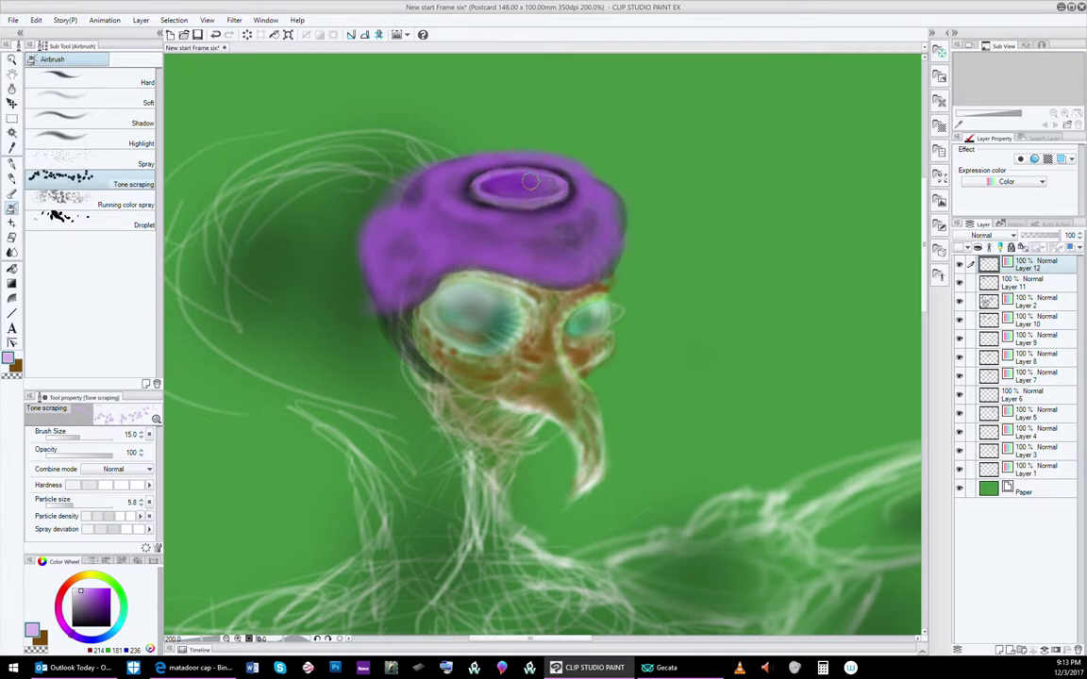
key("bracketright")
Step: Try speckling the oval's center with pale lilac dots, and undo both strokes
left_click_drag(497, 180, 517, 178)
mouse_move(492, 183)
left_mouse_down()
mouse_move(542, 186)
mouse_move(616, 160)
left_mouse_up()
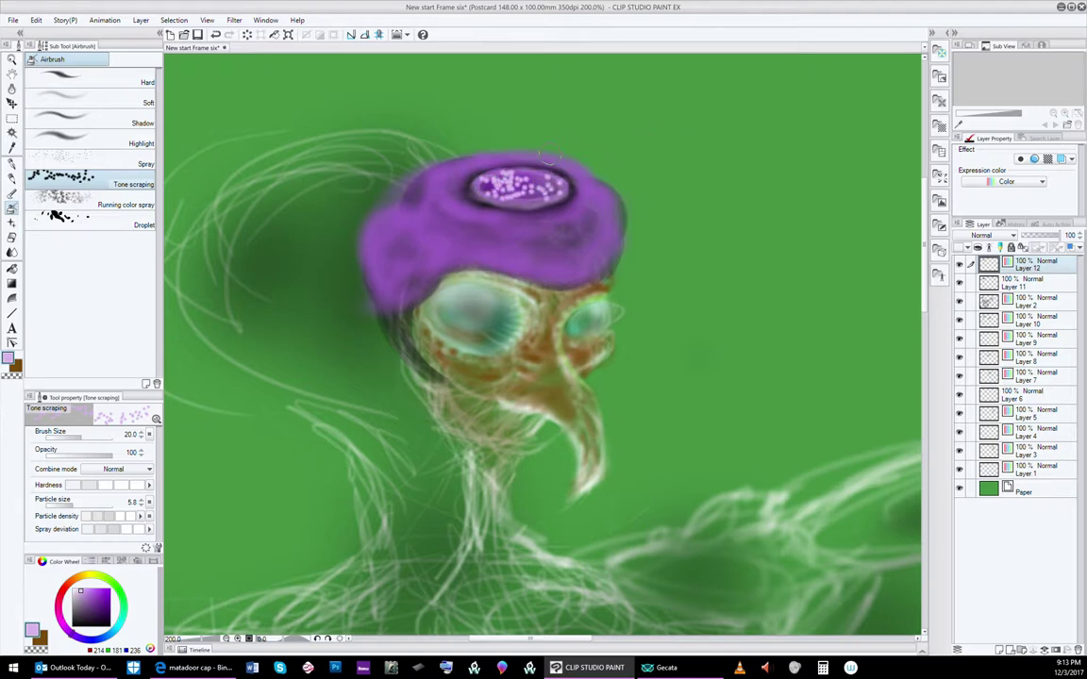
left_click(34, 20)
left_click(43, 29)
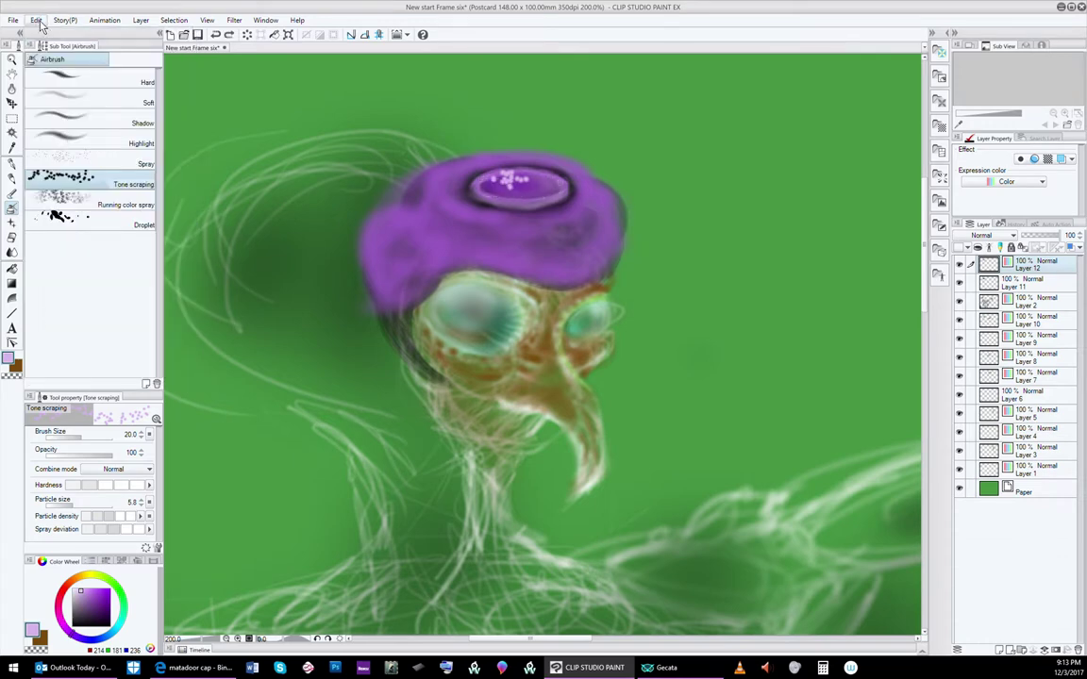
left_click(38, 21)
left_click(43, 29)
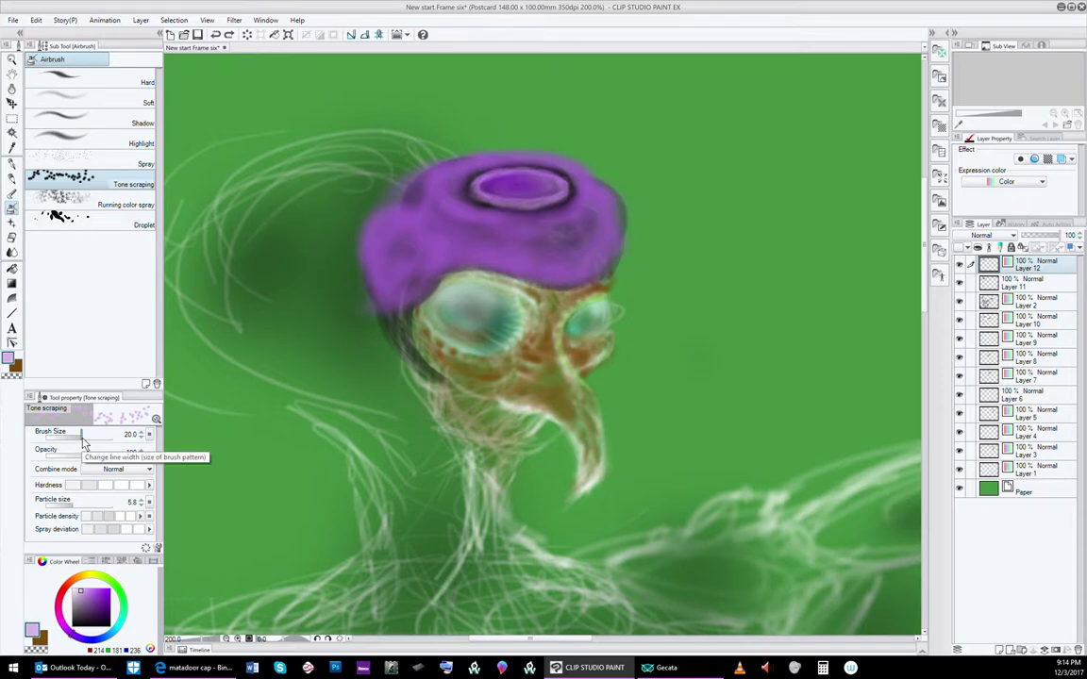
Step: Set the Tone scraping airbrush to brush size 10, opacity 30 and particle size 7.2, keeping the Normal combine mode
left_click_drag(83, 441, 49, 437)
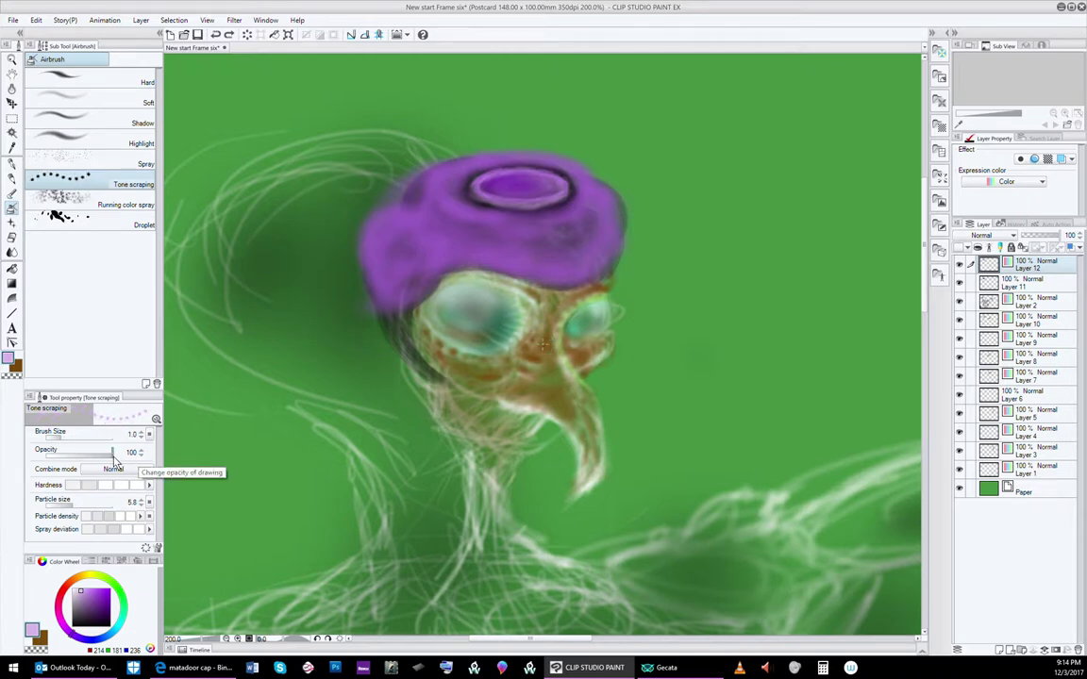
left_click_drag(114, 457, 66, 455)
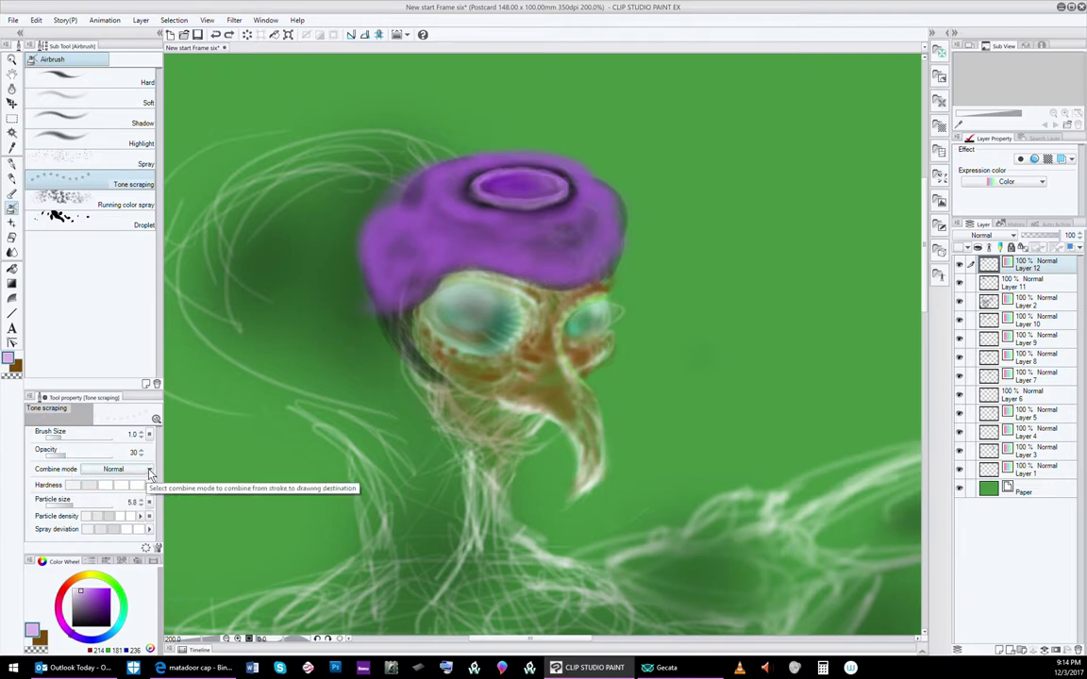
left_click(148, 472)
left_click(148, 473)
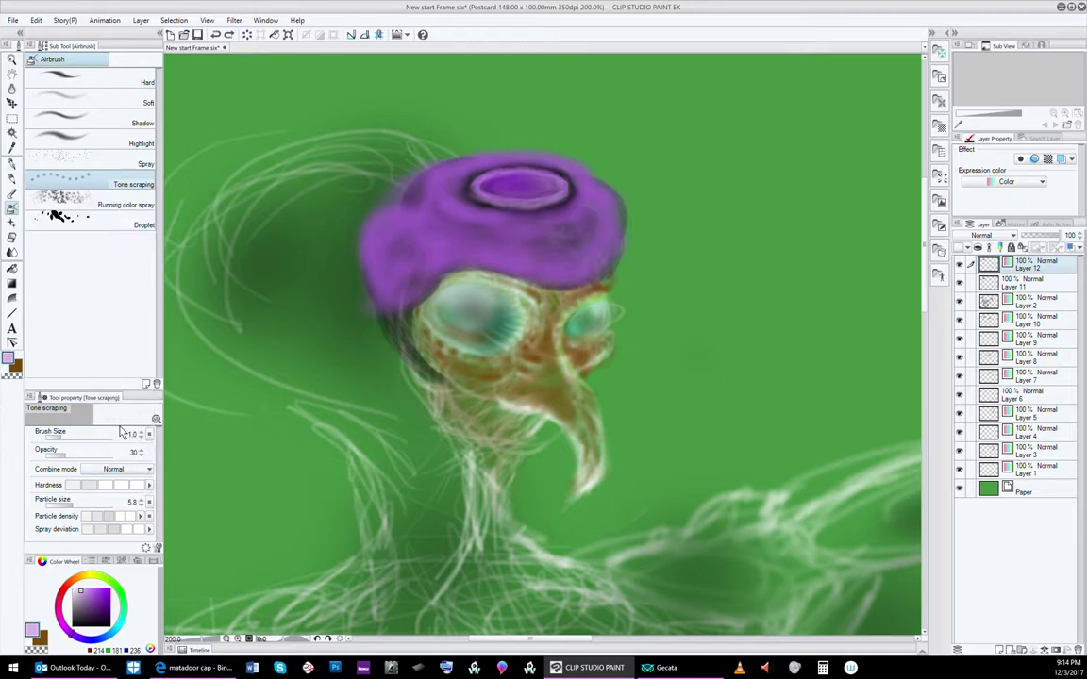
left_click(150, 472)
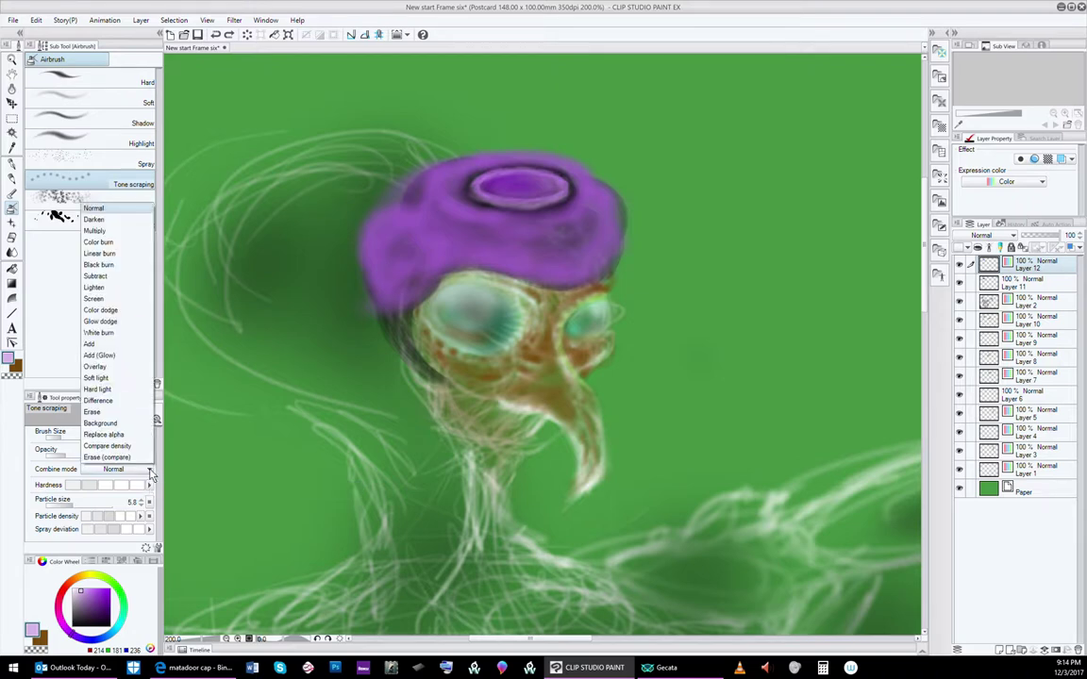
left_click(150, 474)
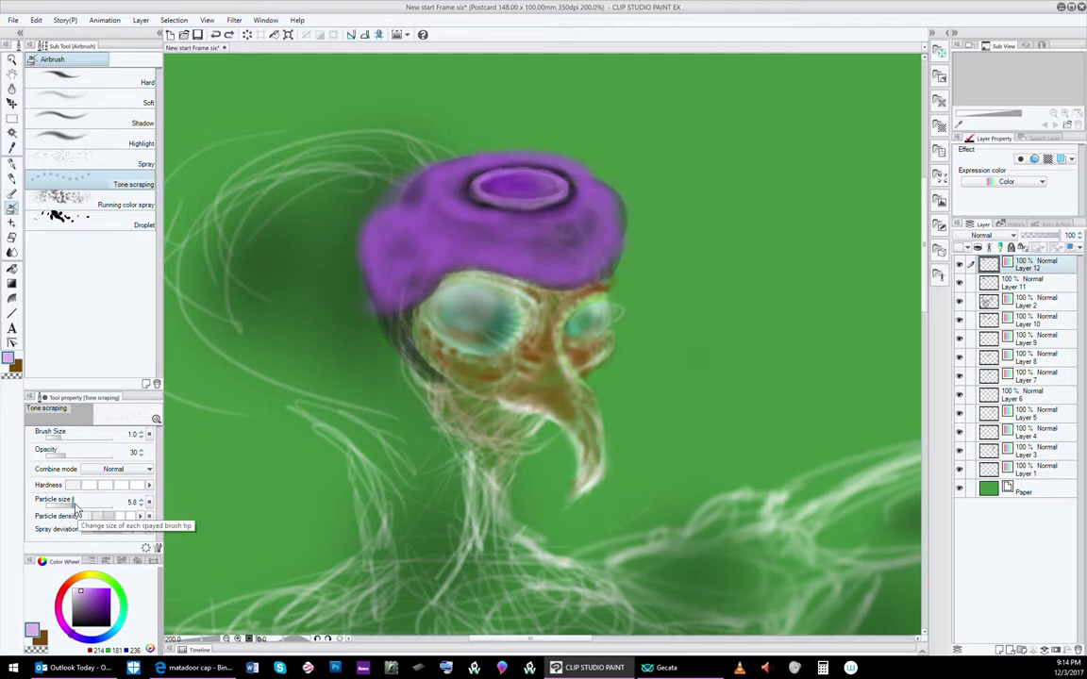
left_click_drag(75, 510, 51, 508)
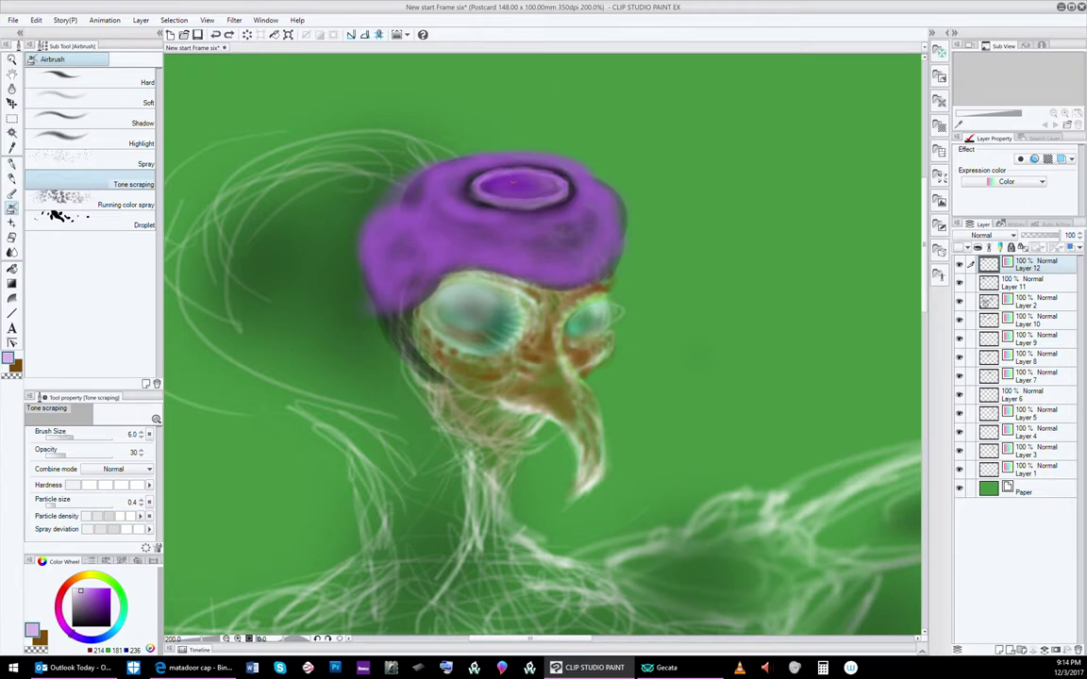
key("bracketright")
key("bracketright")
key("bracketright")
key("bracketright")
left_click_drag(56, 506, 82, 514)
Step: Try a faint lilac texture on the oval's center with the softened Tone scraping airbrush, and undo it
mouse_move(495, 179)
left_mouse_down()
mouse_move(530, 177)
mouse_move(522, 196)
left_mouse_up()
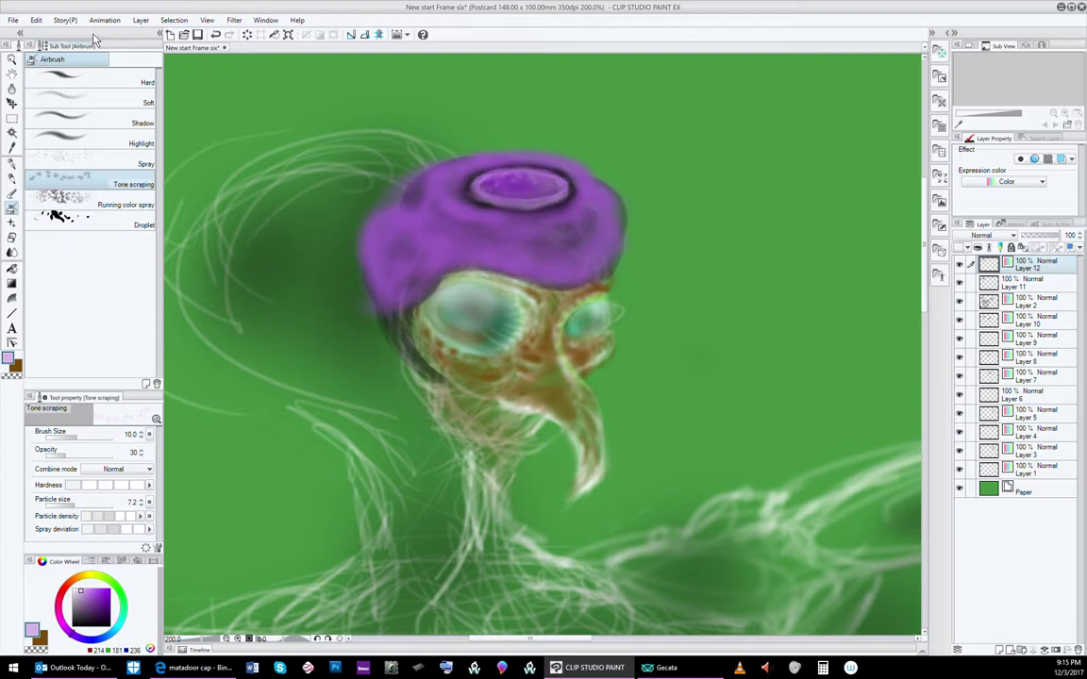
left_click(35, 19)
left_click(53, 35)
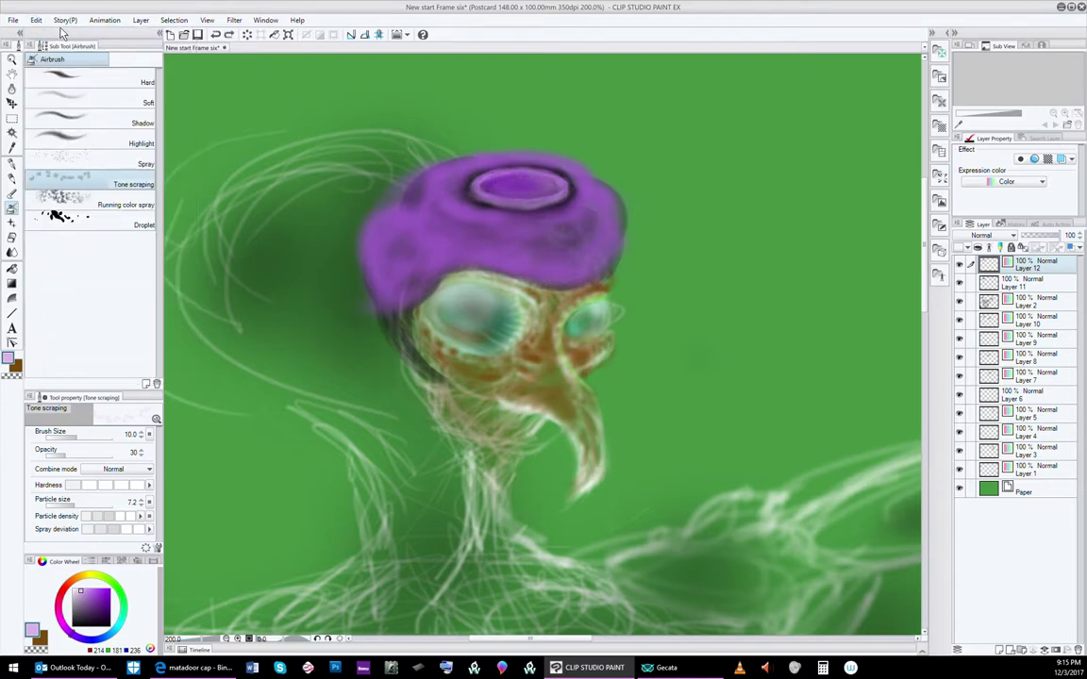
Step: Set the Tone scraping airbrush's particle size to 2.2
left_click(72, 508)
left_click_drag(71, 510, 67, 513)
Step: Try speckling the oval's center with finer pale lilac dots, and undo the strokes
mouse_move(526, 181)
left_mouse_down()
mouse_move(491, 191)
mouse_move(564, 171)
left_mouse_up()
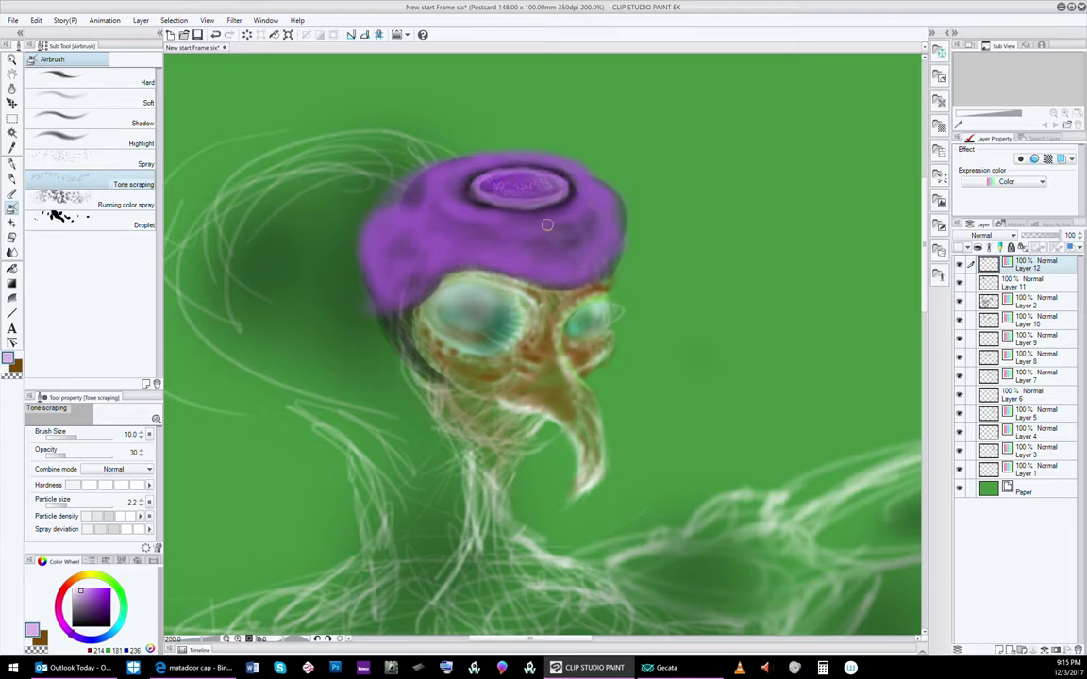
left_click_drag(551, 224, 556, 210)
left_click(35, 21)
left_click(53, 36)
left_click(36, 21)
left_click(51, 36)
left_click(40, 20)
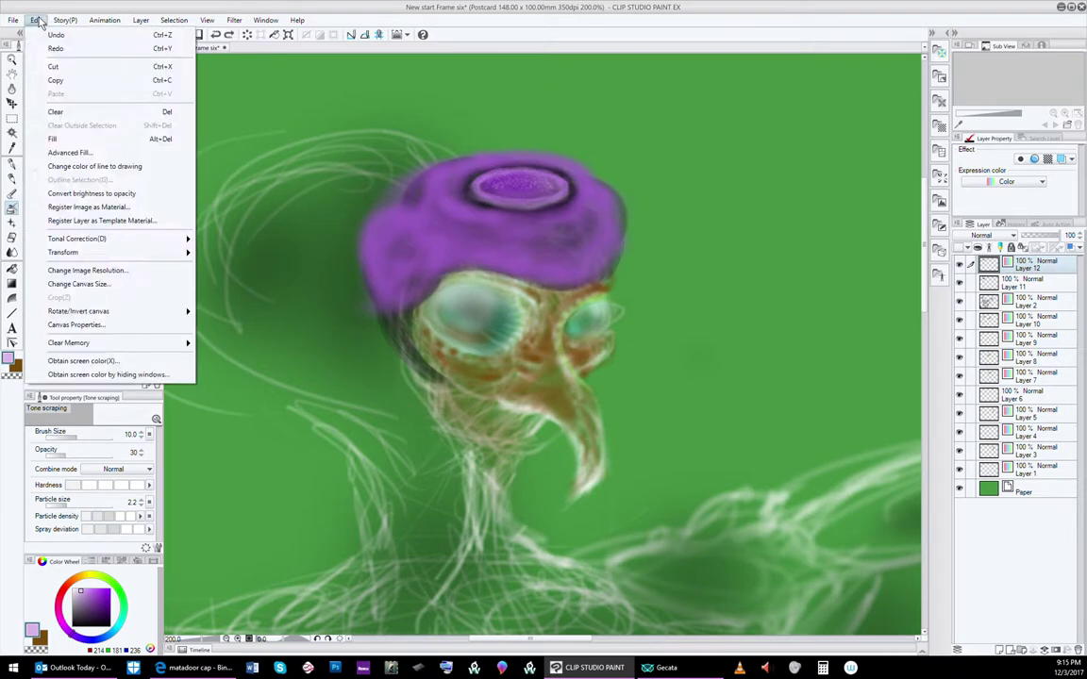
left_click(51, 35)
left_click(42, 20)
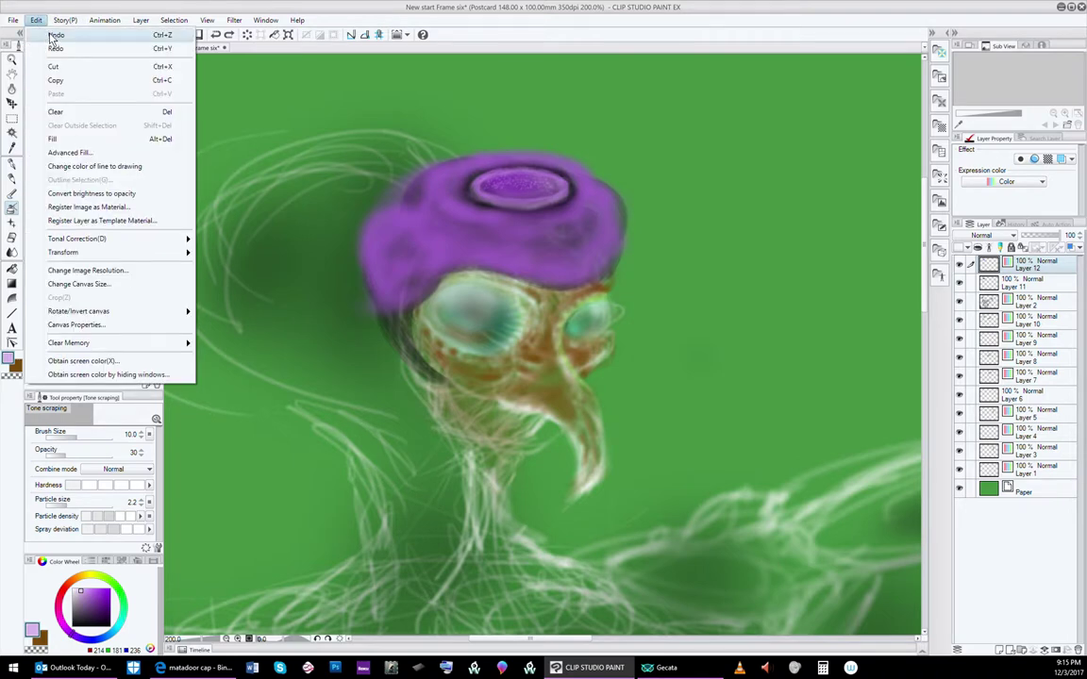
left_click(52, 36)
left_click(42, 20)
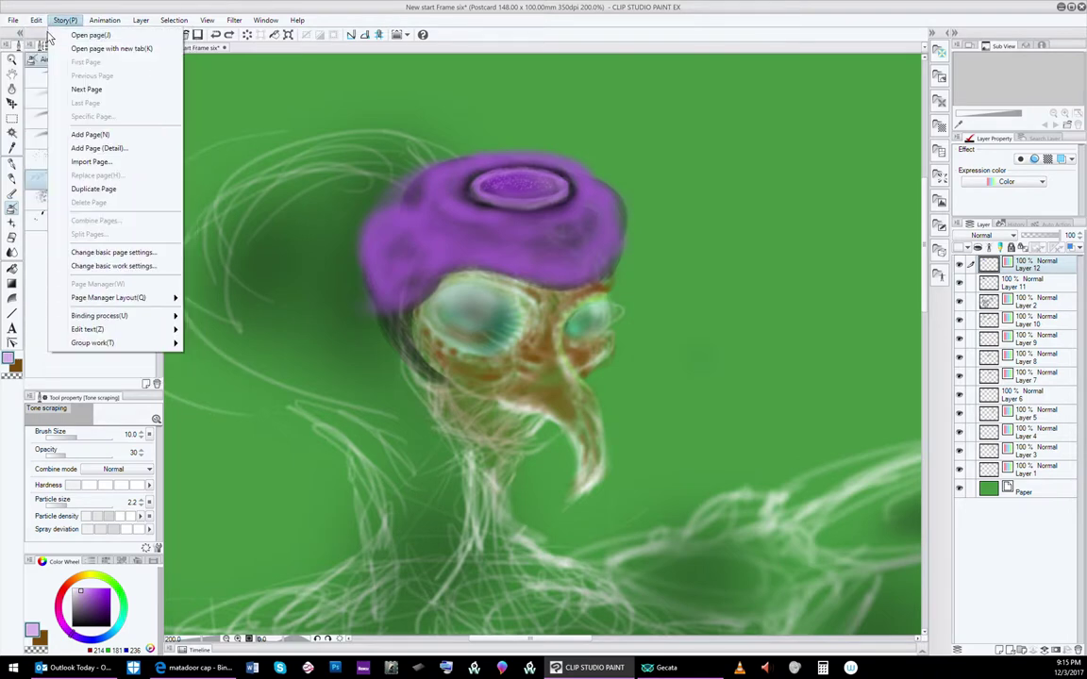
left_click(42, 21)
left_click(43, 19)
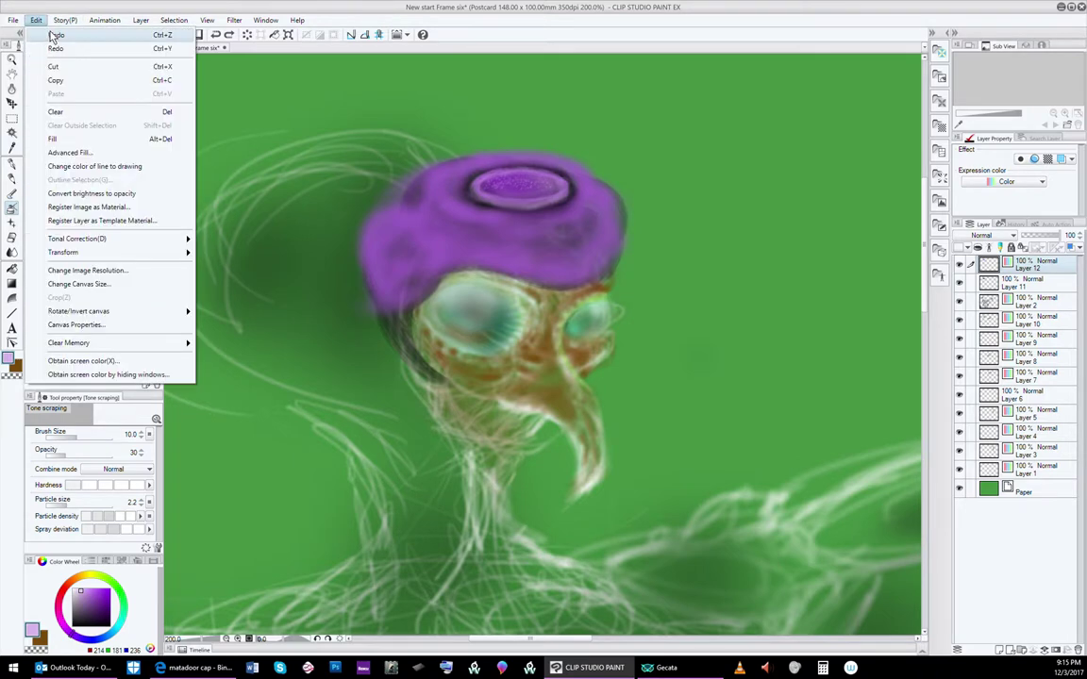
left_click(47, 30)
left_click(37, 21)
left_click(46, 35)
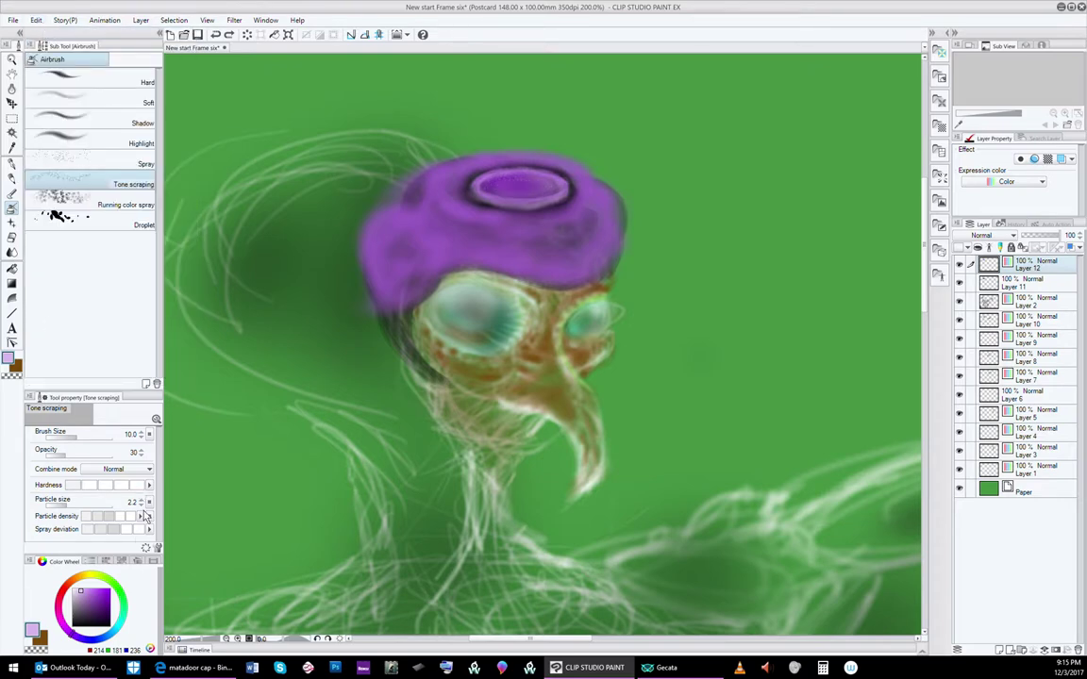
Step: Touch up the right part of the oval's center with the Soft airbrush at size 8 in medium purple (RGB 167, 83, 225)
left_click(96, 593)
left_click(119, 105)
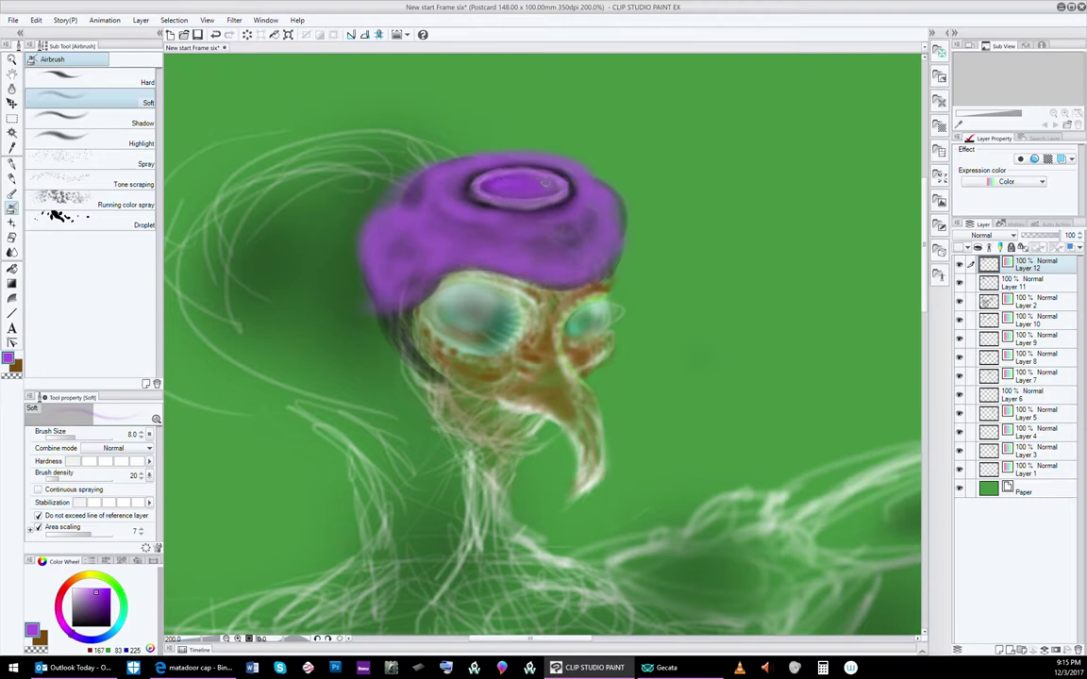
left_click_drag(543, 184, 550, 184)
Step: Fill the oval's center with vivid purple (RGB 131, 32, 199) using the Soft airbrush at size 25, then reduce the brush size to 10
left_click(104, 595)
key("bracketright")
key("bracketright")
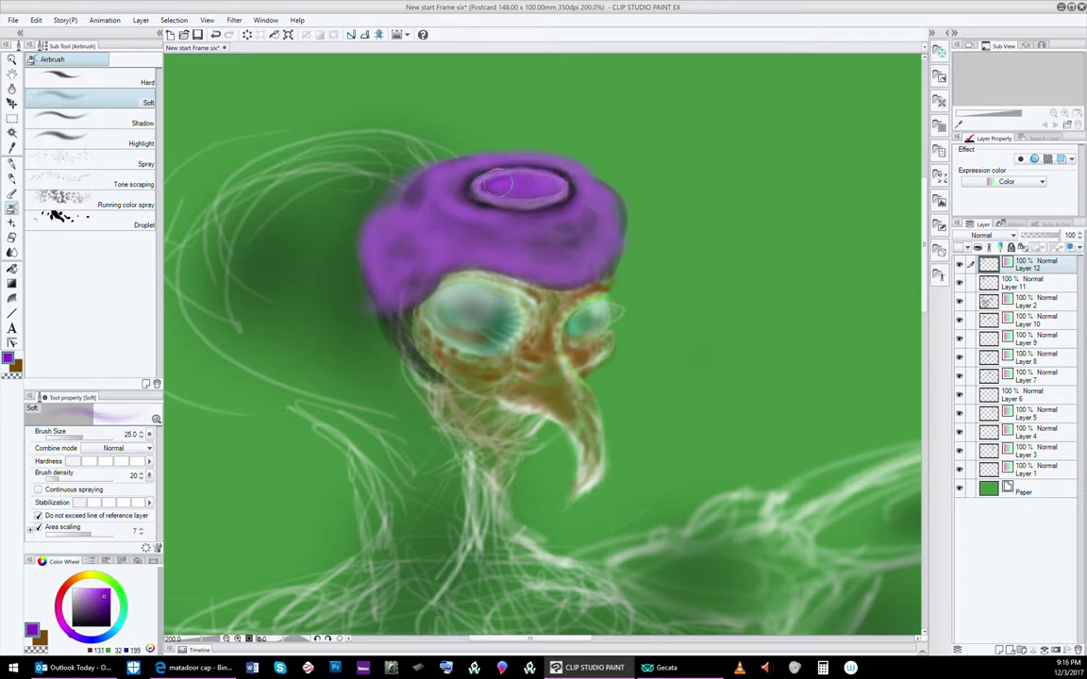
mouse_move(500, 183)
left_mouse_down()
mouse_move(532, 183)
mouse_move(486, 188)
mouse_move(546, 181)
mouse_move(484, 186)
left_mouse_up()
key("bracketleft")
key("bracketleft")
key("bracketleft")
key("bracketleft")
key("bracketleft")
key("bracketleft")
key("bracketleft")
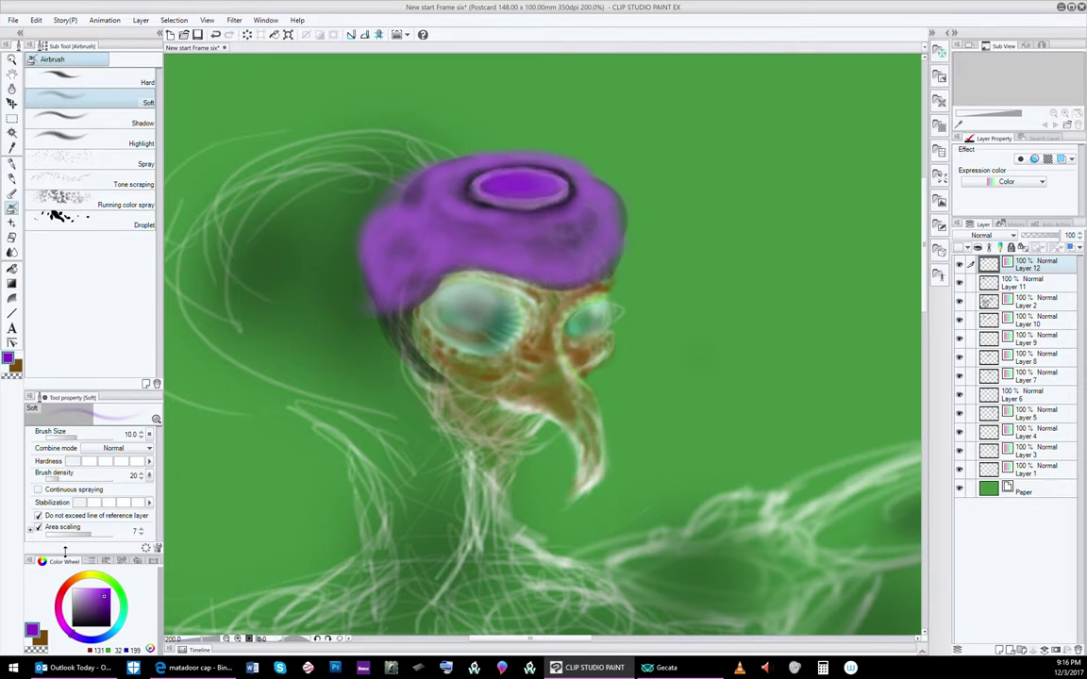
Step: With Tone scraping, speckle the oval's center in light purple (RGB 192, 138, 229) at size 15 and its rim in lilac (203, 172, 225) at size 4
left_click(94, 178)
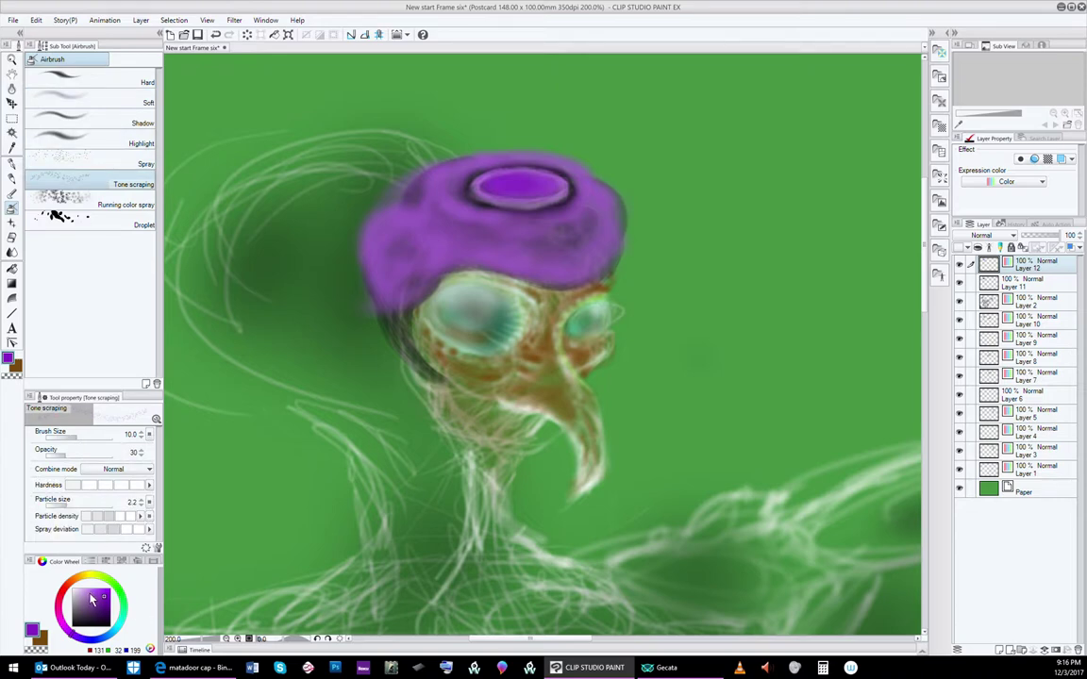
left_click(87, 592)
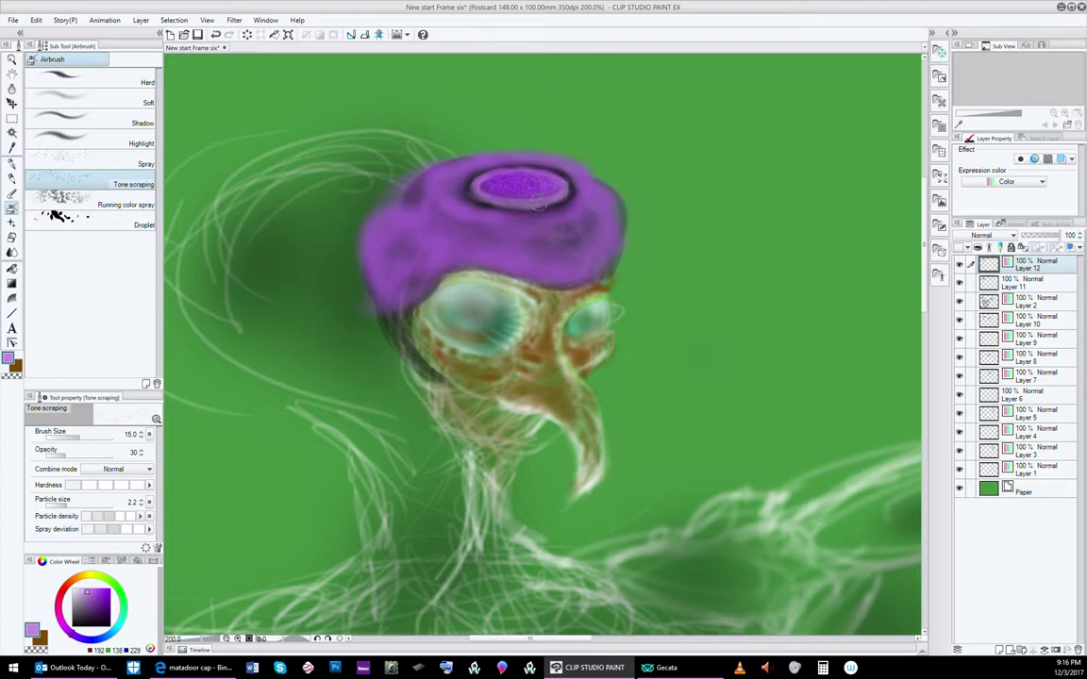
key("bracketleft")
key("bracketleft")
key("bracketleft")
left_click(82, 592)
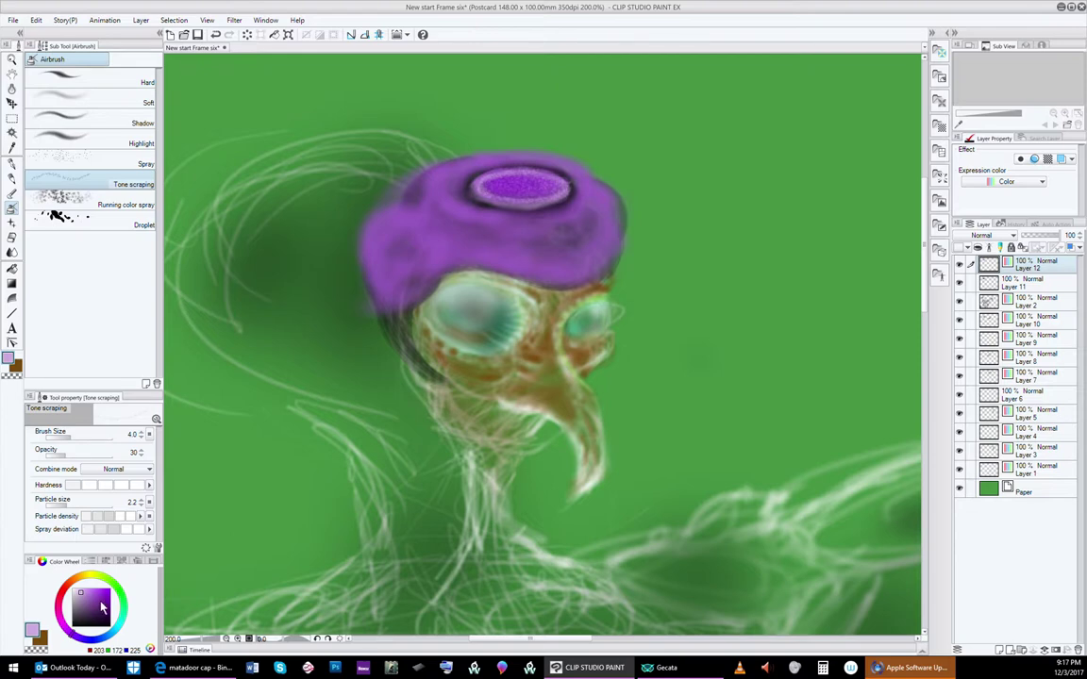
Step: Texture the cap's crown around the oval at brush size 8 with purple (RGB 132, 30, 203), dark purple (90, 26, 135) and near-black purple (36, 7, 56)
left_click(106, 600)
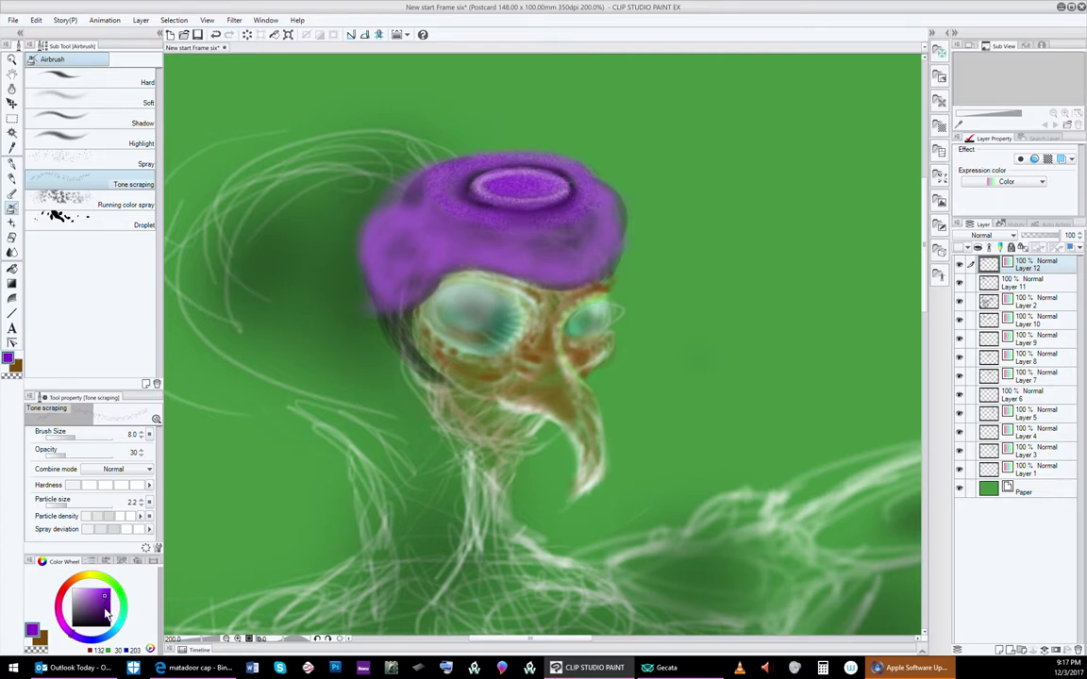
left_click(101, 606)
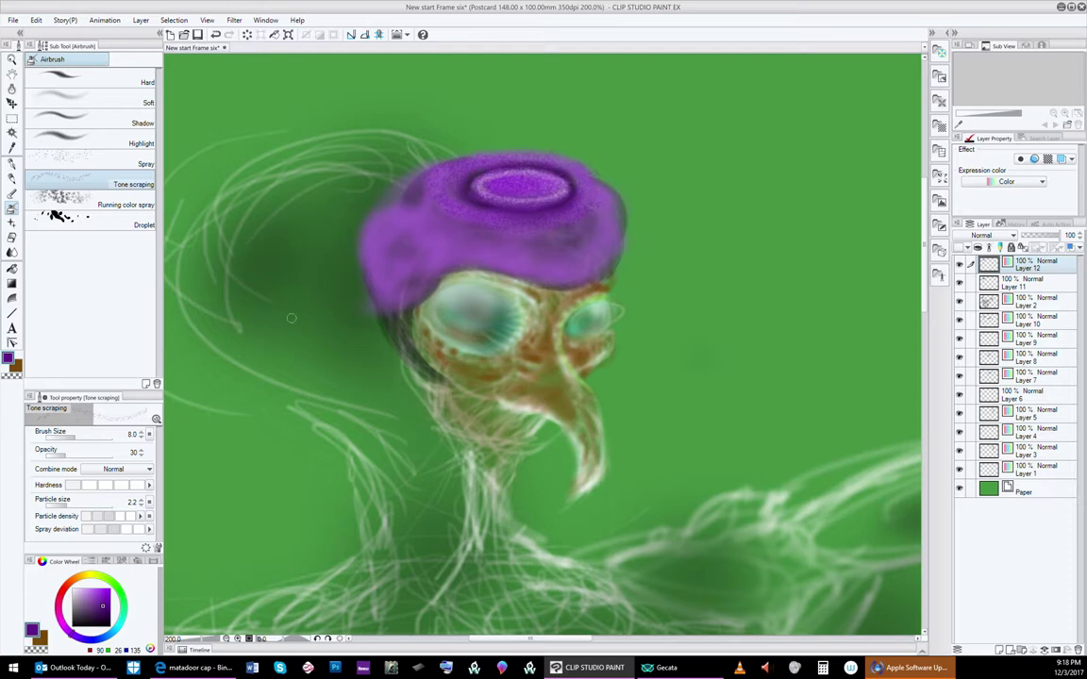
left_click(100, 613)
left_click(105, 618)
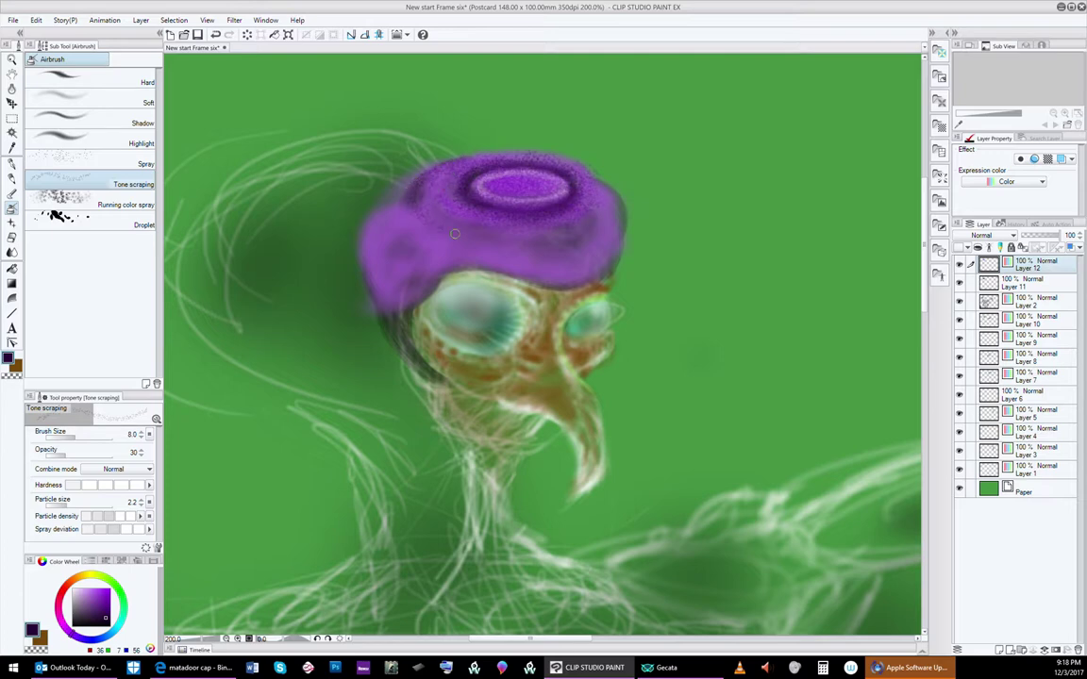
mouse_move(409, 211)
left_mouse_down()
mouse_move(426, 216)
mouse_move(420, 187)
left_mouse_up()
Step: Enlarge the Tone scraping airbrush to size 30 and speckle near-black purple shading over the cap's body
key("]")
key("]")
key("]")
key("bracketright")
key("bracketright")
key("bracketright")
key("bracketright")
mouse_move(418, 206)
left_mouse_down()
mouse_move(531, 246)
mouse_move(442, 228)
mouse_move(460, 220)
mouse_move(432, 195)
mouse_move(429, 211)
mouse_move(460, 240)
mouse_move(457, 223)
mouse_move(428, 203)
mouse_move(547, 265)
mouse_move(425, 233)
mouse_move(571, 232)
mouse_move(492, 244)
mouse_move(601, 212)
mouse_move(578, 238)
mouse_move(602, 215)
mouse_move(584, 234)
mouse_move(597, 191)
mouse_move(587, 224)
mouse_move(599, 199)
mouse_move(538, 253)
mouse_move(597, 216)
mouse_move(526, 250)
mouse_move(586, 228)
mouse_move(468, 241)
mouse_move(553, 242)
mouse_move(497, 249)
mouse_move(592, 204)
mouse_move(589, 236)
mouse_move(603, 211)
mouse_move(611, 235)
mouse_move(613, 220)
mouse_move(580, 253)
mouse_move(603, 232)
mouse_move(579, 272)
mouse_move(606, 261)
mouse_move(569, 273)
mouse_move(607, 256)
mouse_move(570, 277)
mouse_move(490, 261)
mouse_move(440, 241)
mouse_move(412, 200)
mouse_move(521, 262)
mouse_move(575, 202)
mouse_move(522, 236)
mouse_move(547, 195)
mouse_move(610, 242)
mouse_move(446, 252)
mouse_move(409, 278)
mouse_move(441, 243)
mouse_move(391, 222)
mouse_move(408, 215)
mouse_move(405, 202)
mouse_move(388, 211)
mouse_move(408, 199)
mouse_move(377, 243)
mouse_move(368, 222)
mouse_move(394, 295)
mouse_move(370, 226)
mouse_move(382, 247)
mouse_move(391, 234)
mouse_move(427, 271)
mouse_move(365, 227)
mouse_move(359, 247)
mouse_move(405, 242)
mouse_move(333, 226)
mouse_move(373, 210)
mouse_move(338, 209)
mouse_move(430, 278)
mouse_move(392, 236)
mouse_move(332, 242)
mouse_move(359, 212)
mouse_move(364, 237)
mouse_move(395, 241)
mouse_move(359, 248)
mouse_move(362, 182)
mouse_move(563, 216)
left_mouse_up()
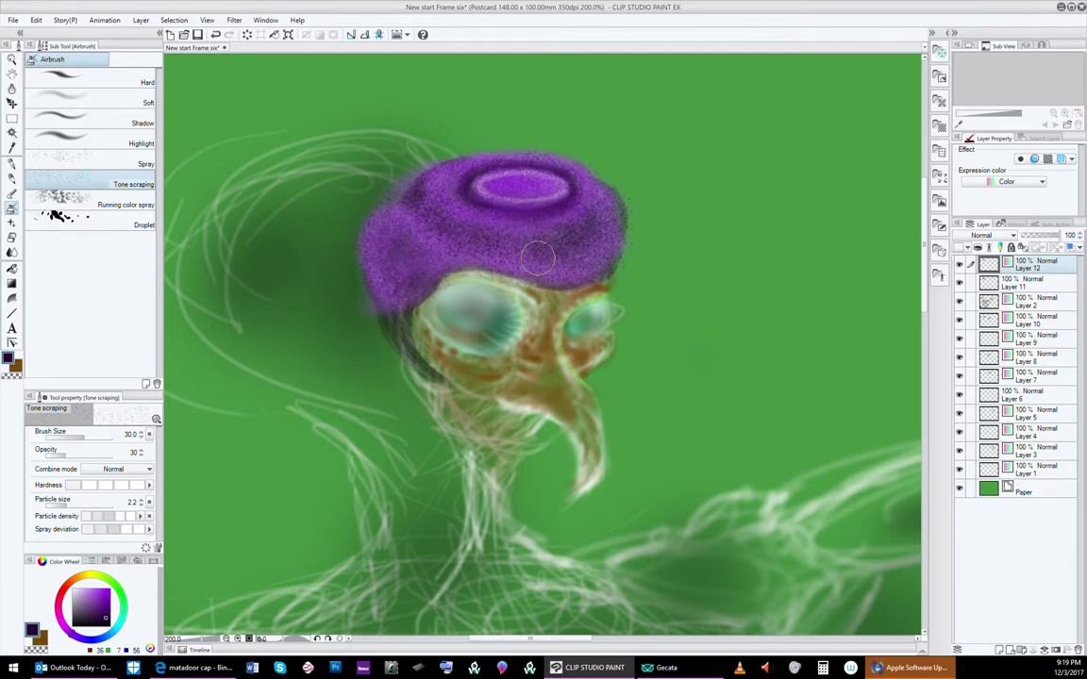
mouse_move(537, 256)
left_mouse_down()
mouse_move(430, 229)
mouse_move(487, 246)
mouse_move(551, 202)
mouse_move(611, 224)
mouse_move(518, 243)
mouse_move(406, 212)
mouse_move(434, 246)
mouse_move(367, 281)
mouse_move(425, 267)
left_mouse_up()
Step: Define the cap's outline and folds with fine dark speckles (RGB 34, 12, 49), reducing the brush size to 3
key("[")
key("[")
key("[")
key("[")
key("[")
key("[")
key("[")
key("[")
key("[")
key("bracketright")
left_click(100, 619)
key("bracketleft")
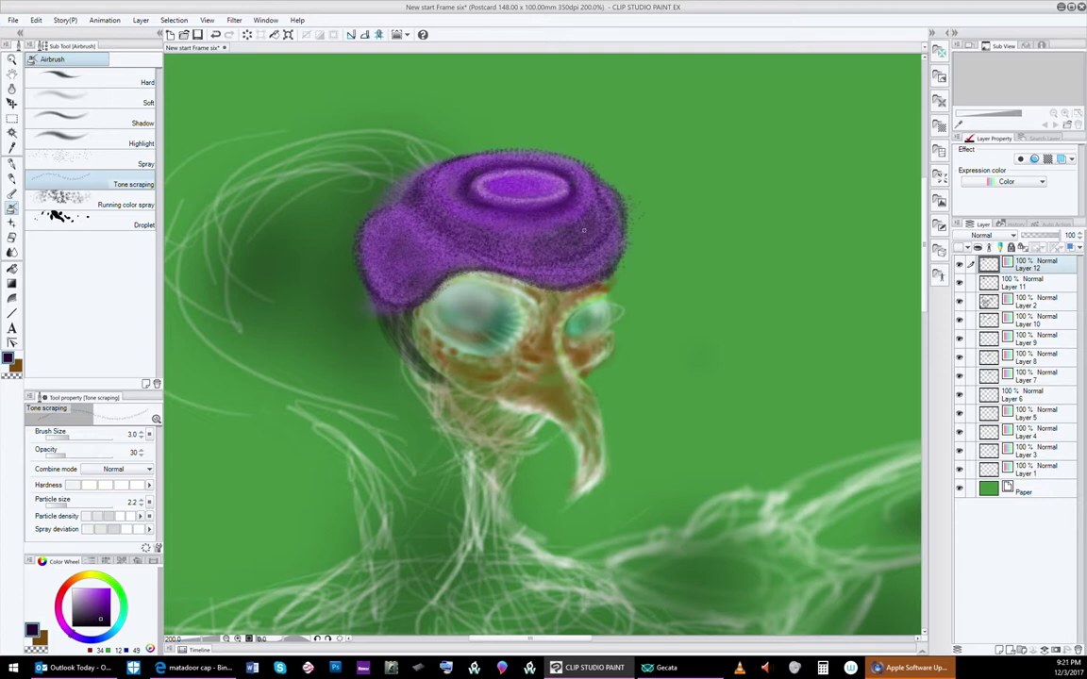
Step: Highlight the cap's left lobe at brush size 6 and opacity 57 with purple (RGB 160, 94, 206) and pale lilac (215, 167, 248) speckles
left_click(93, 596)
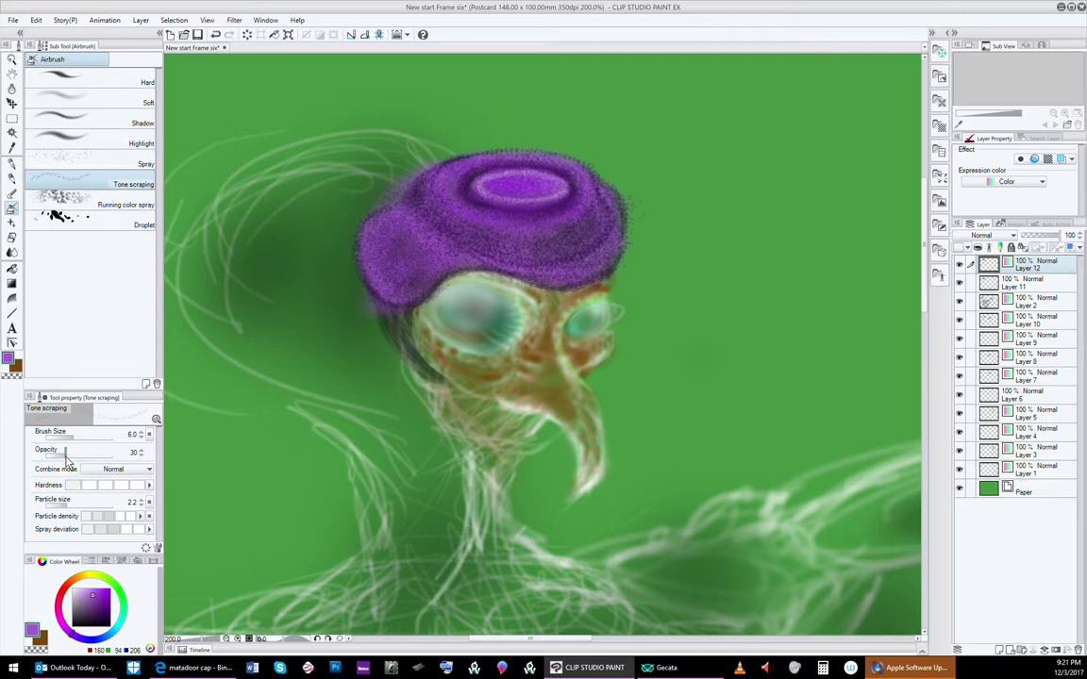
left_click_drag(68, 455, 83, 454)
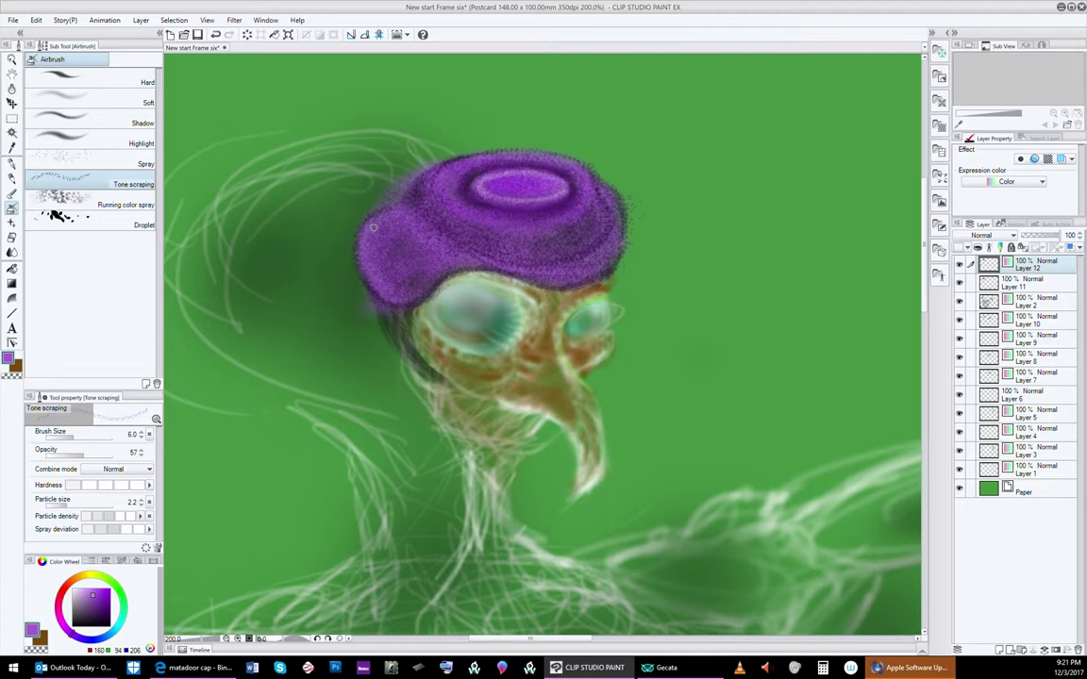
left_click(84, 590)
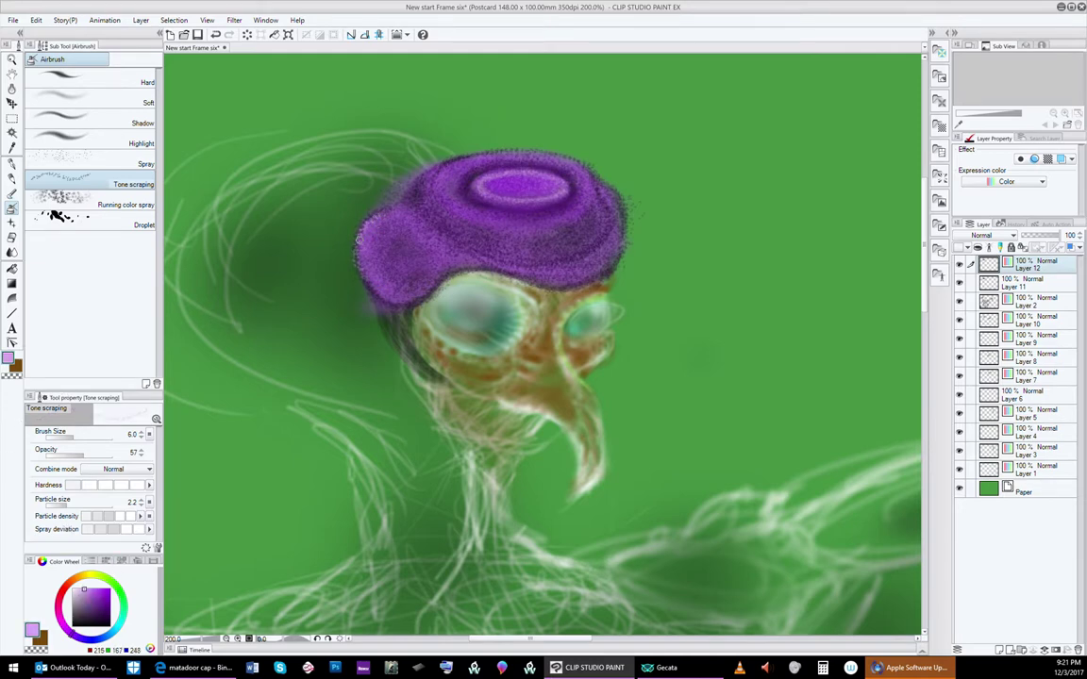
mouse_move(358, 243)
left_mouse_down()
mouse_move(404, 293)
mouse_move(368, 282)
mouse_move(423, 282)
mouse_move(409, 296)
mouse_move(366, 274)
mouse_move(373, 284)
mouse_move(431, 287)
mouse_move(396, 300)
mouse_move(437, 272)
left_mouse_up()
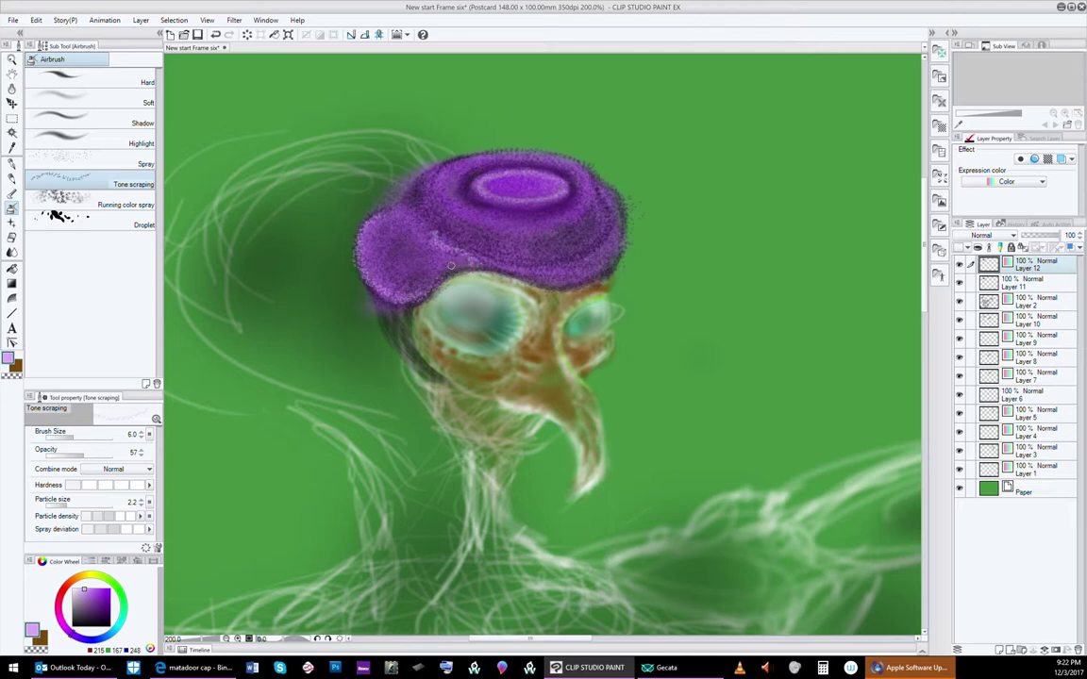
mouse_move(436, 249)
left_mouse_down()
mouse_move(411, 297)
mouse_move(438, 250)
mouse_move(420, 288)
mouse_move(441, 271)
mouse_move(425, 272)
mouse_move(435, 247)
mouse_move(391, 236)
mouse_move(411, 308)
left_mouse_up()
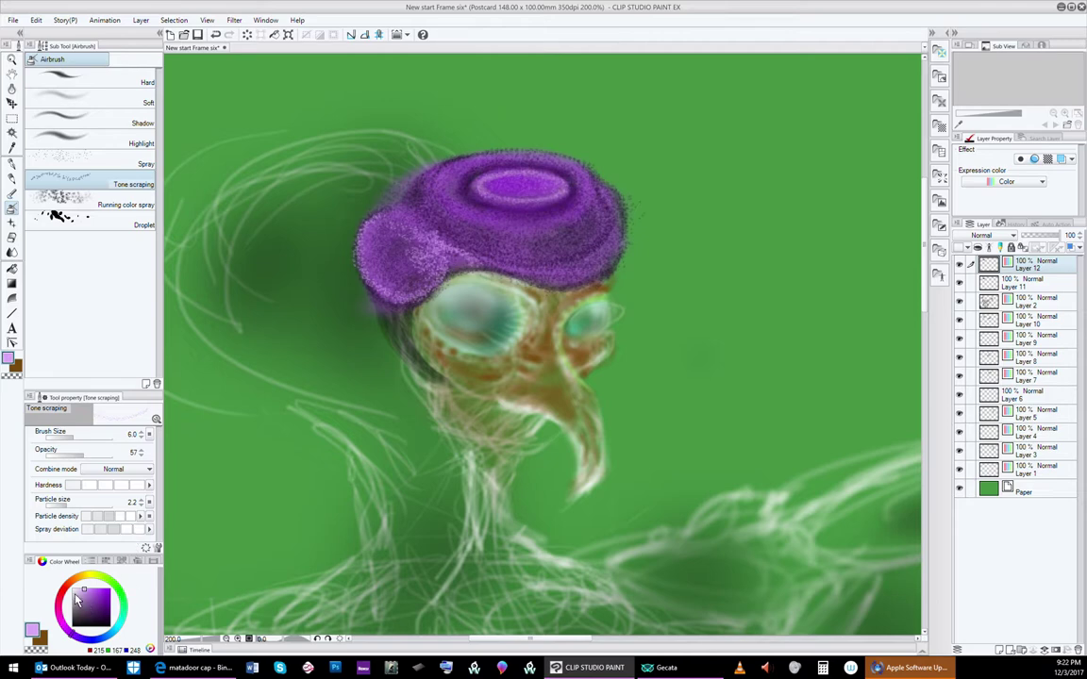
Step: Deepen the crease beside the left lobe and the cap's edges with purple (RGB 120, 22, 188) and dark purple (71, 16, 109) speckles
left_click(105, 597)
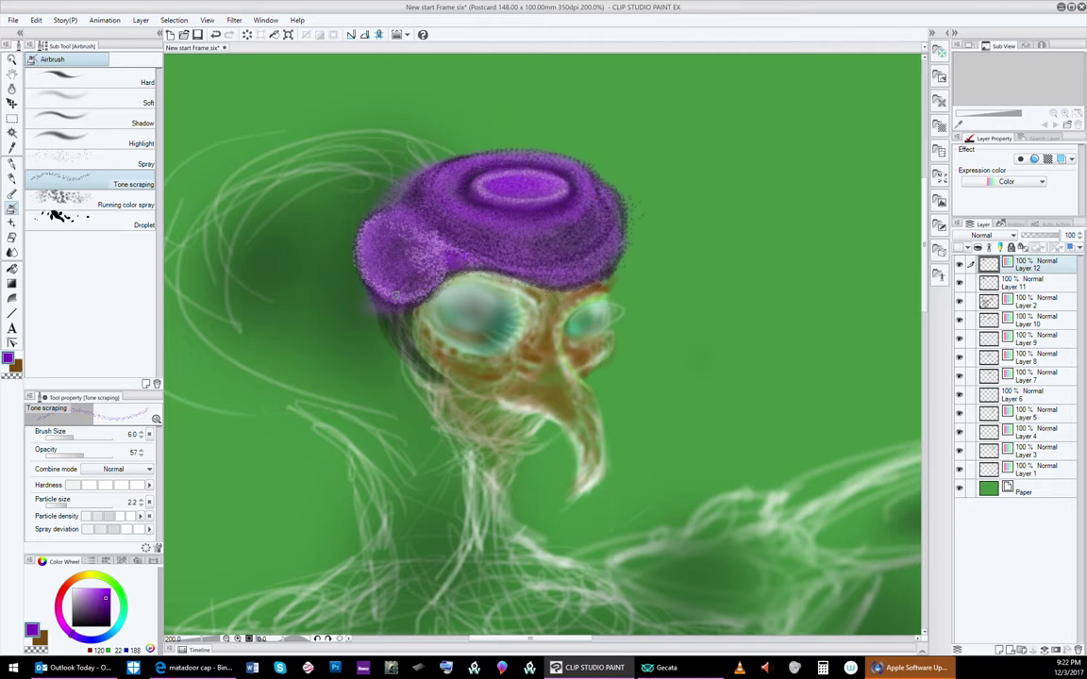
left_click(105, 610)
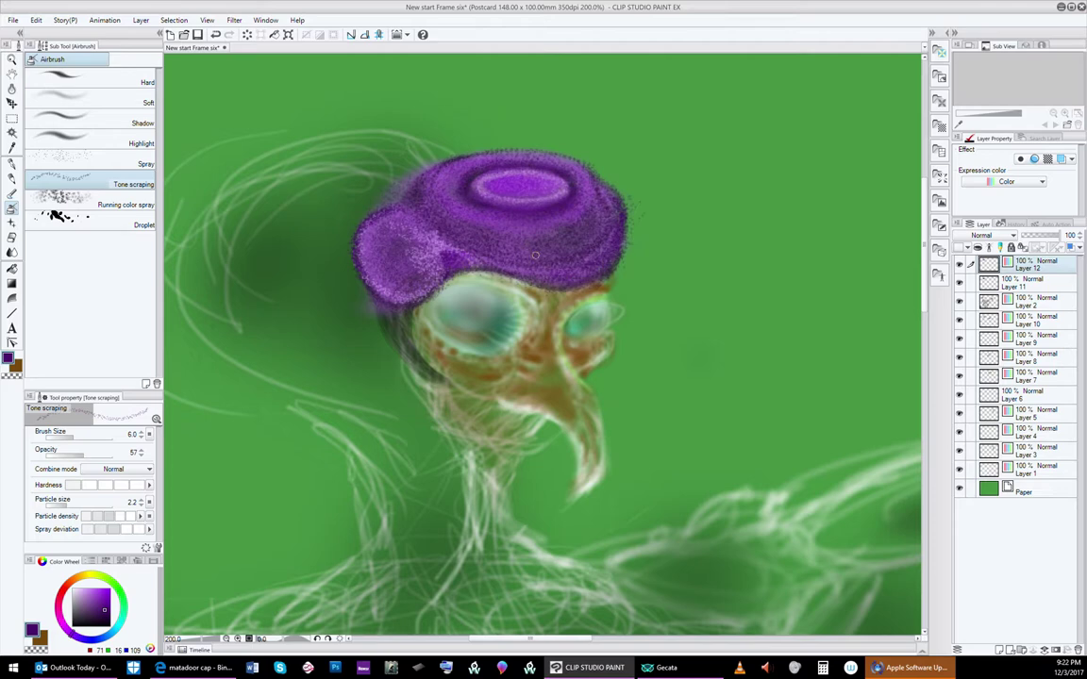
Step: Save the drawing as a new CLIP STUDIO FORMAT file named "New start Frame seven"
left_click(13, 19)
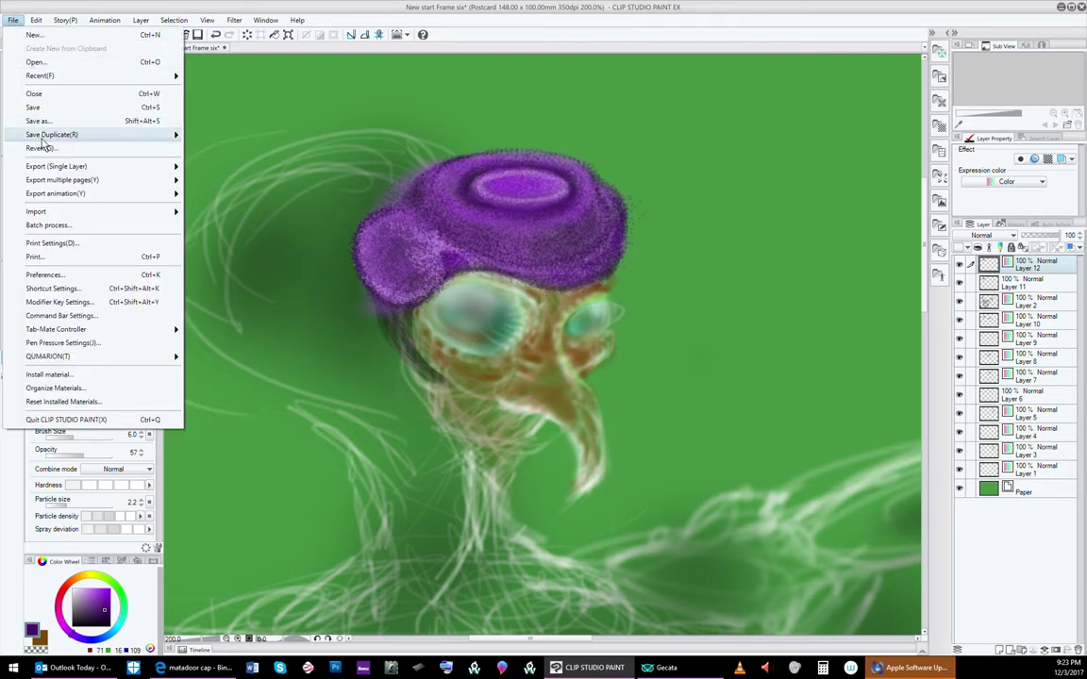
left_click(69, 120)
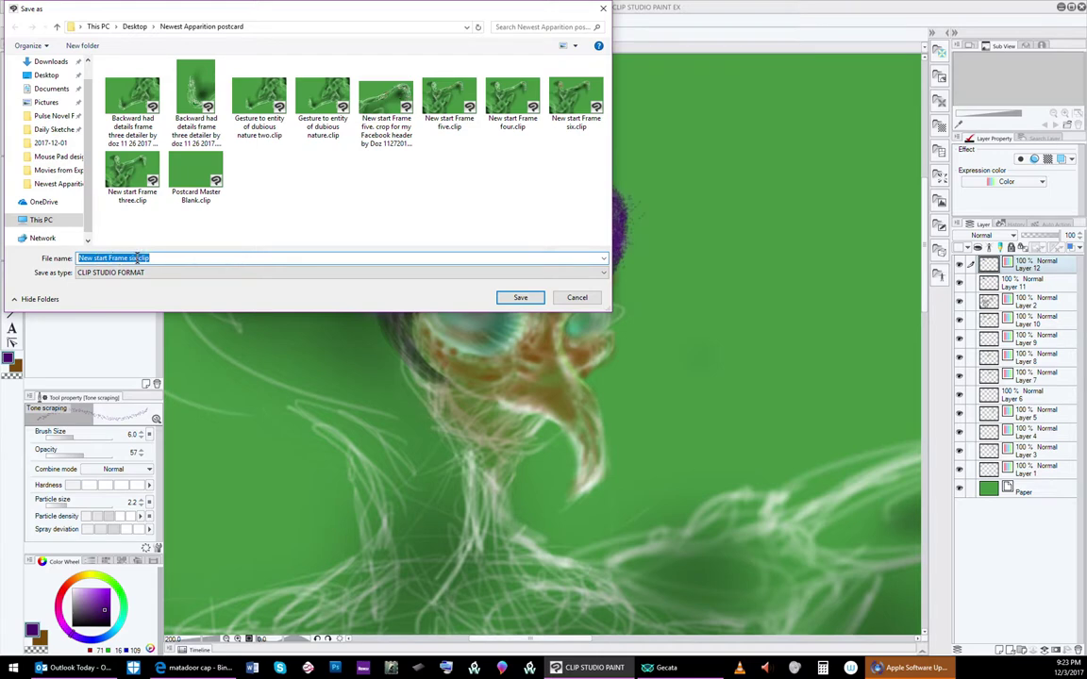
left_click(135, 257)
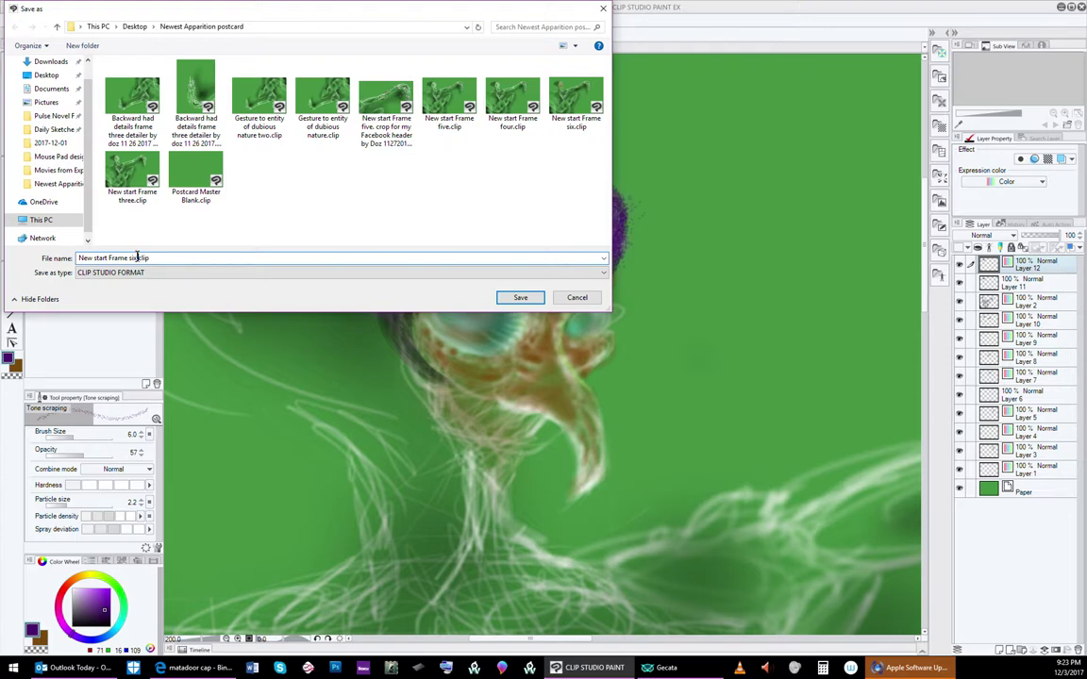
type("e")
double_click(135, 258)
type("seven")
left_click(517, 299)
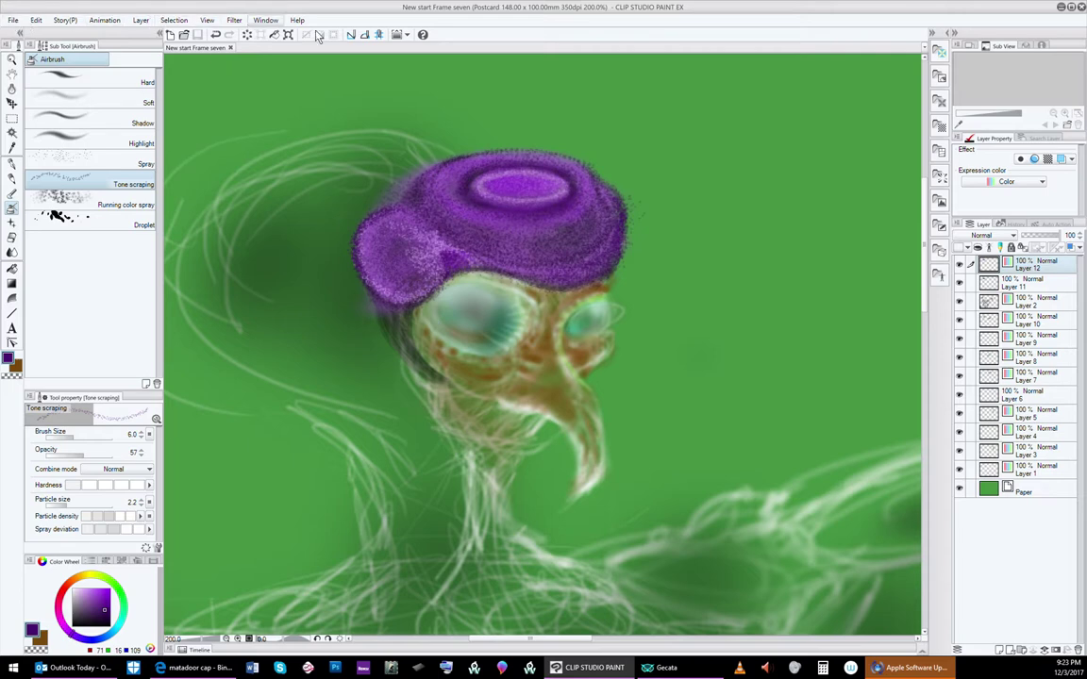
left_click(210, 24)
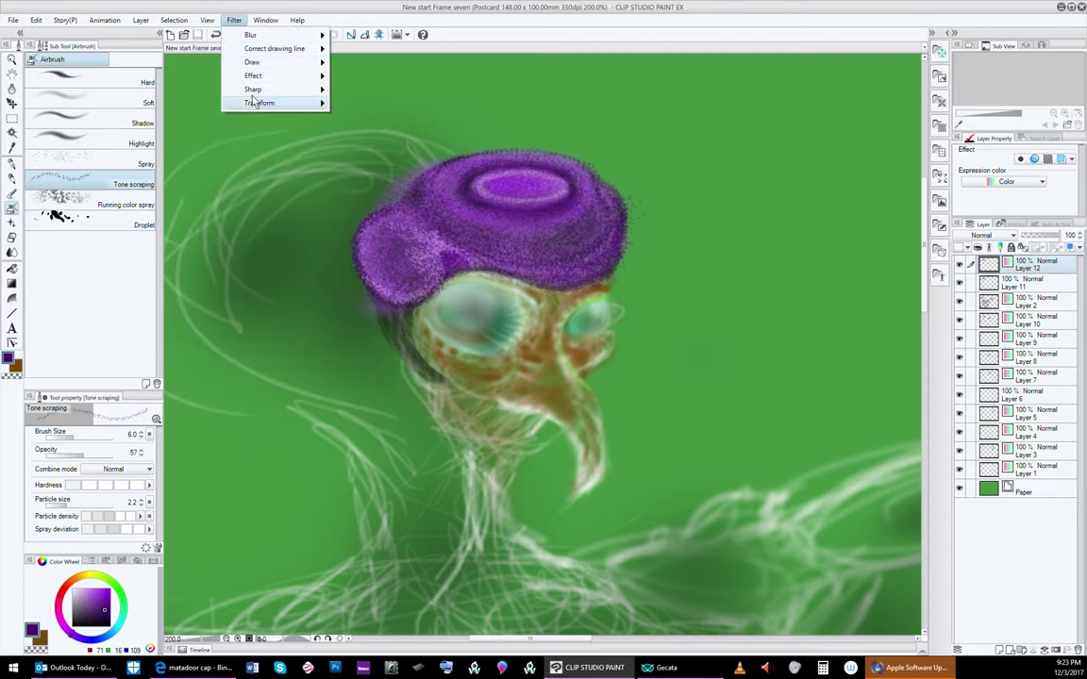
left_click(227, 129)
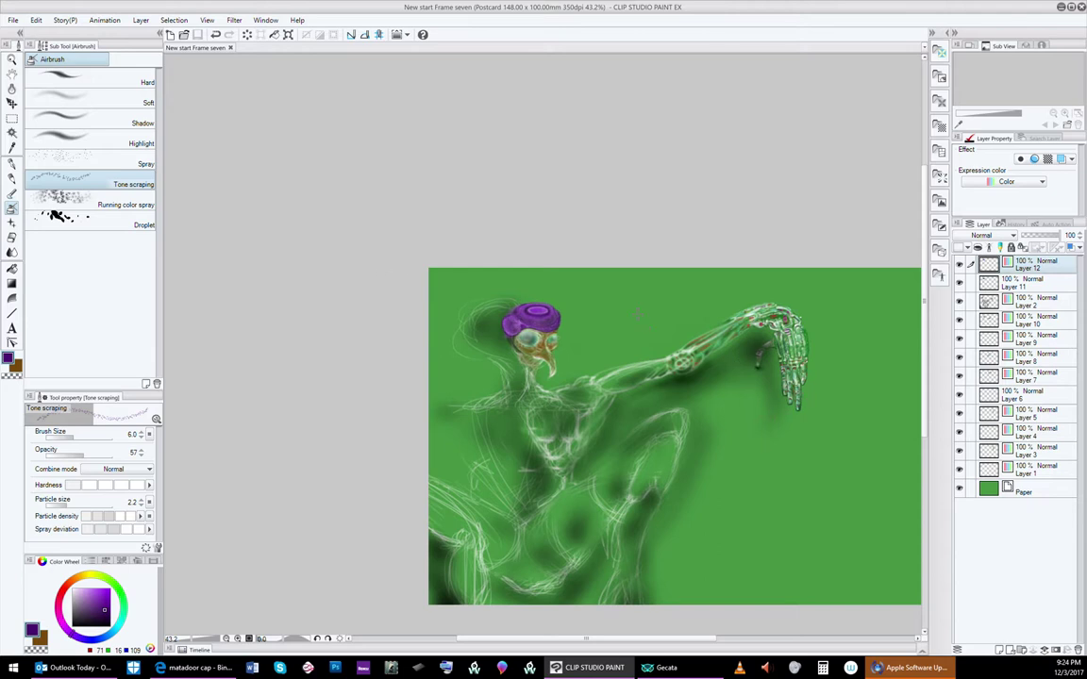
Step: Zoom in on the creature's head and purple cap to examine the painted texture
left_click(12, 60)
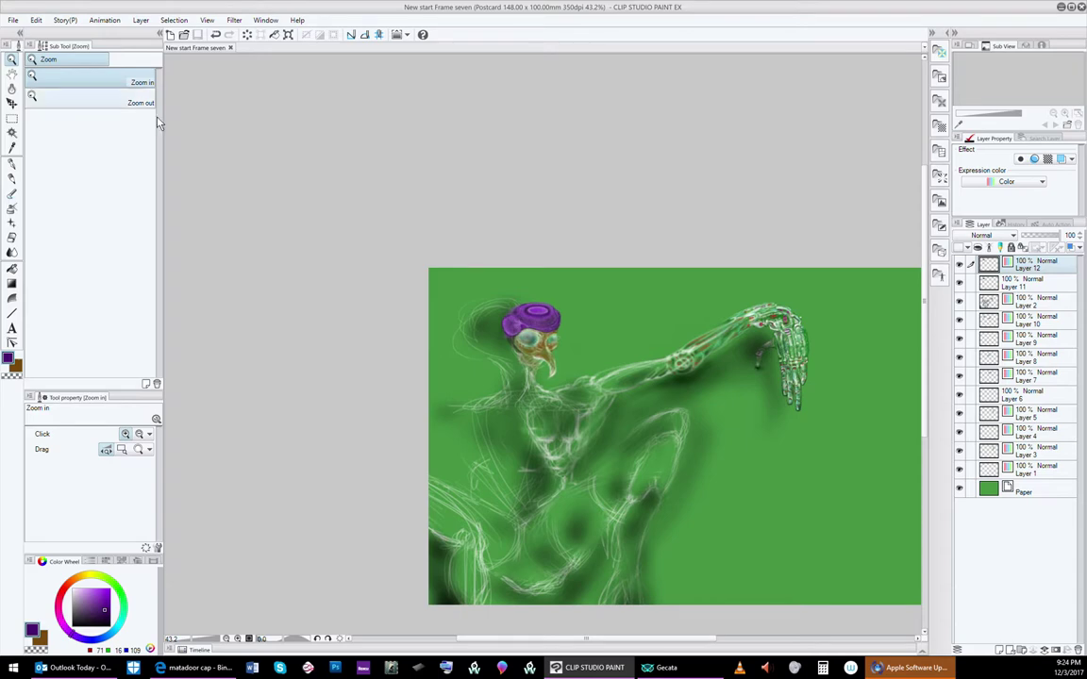
left_click(549, 349)
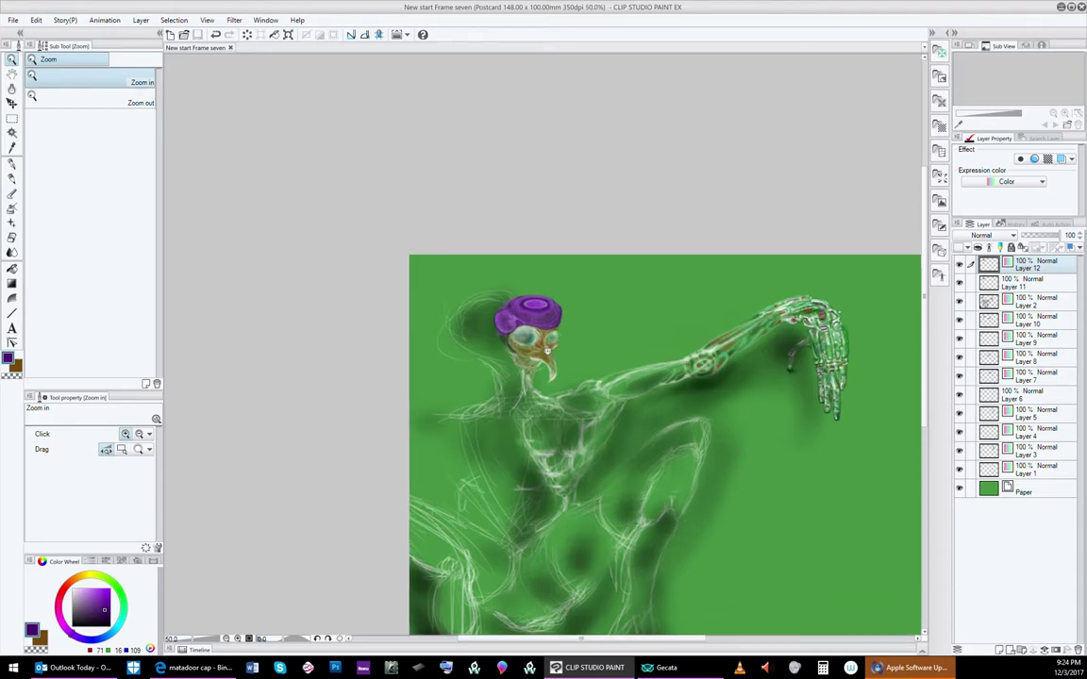
left_click(546, 351)
left_click(540, 351)
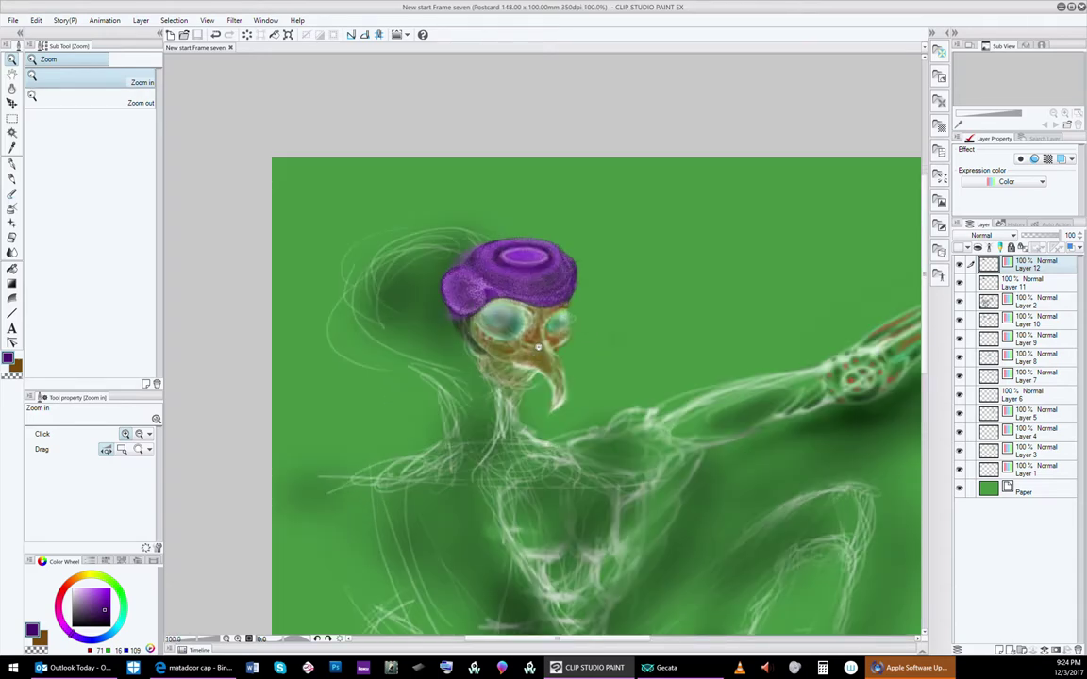
left_click(528, 346)
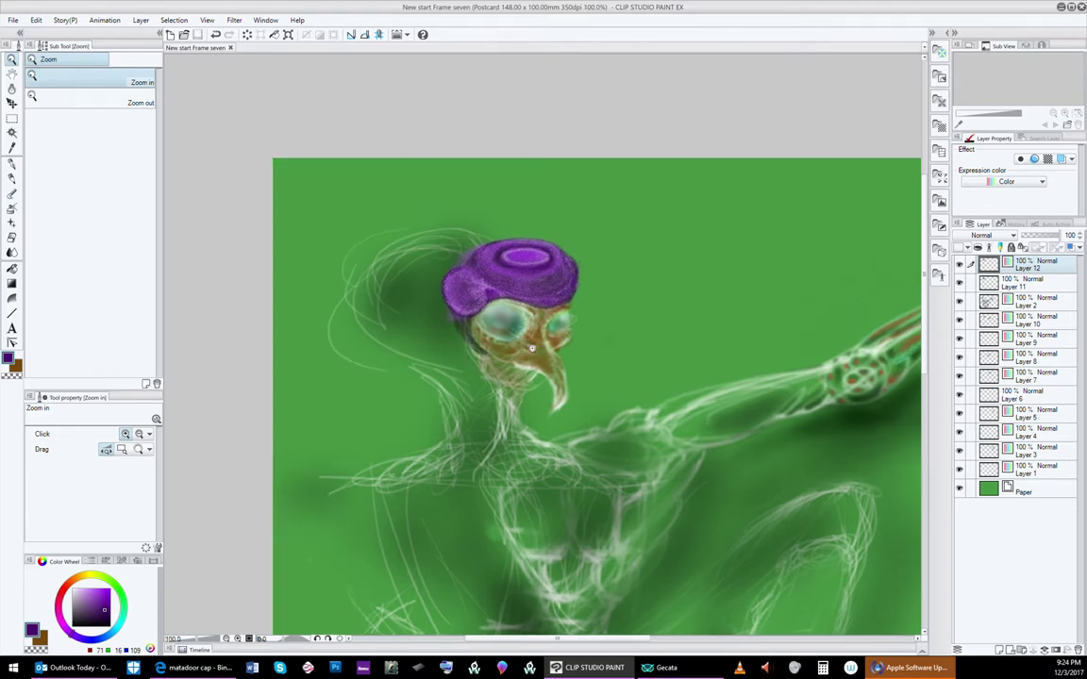
left_click_drag(531, 349, 558, 224)
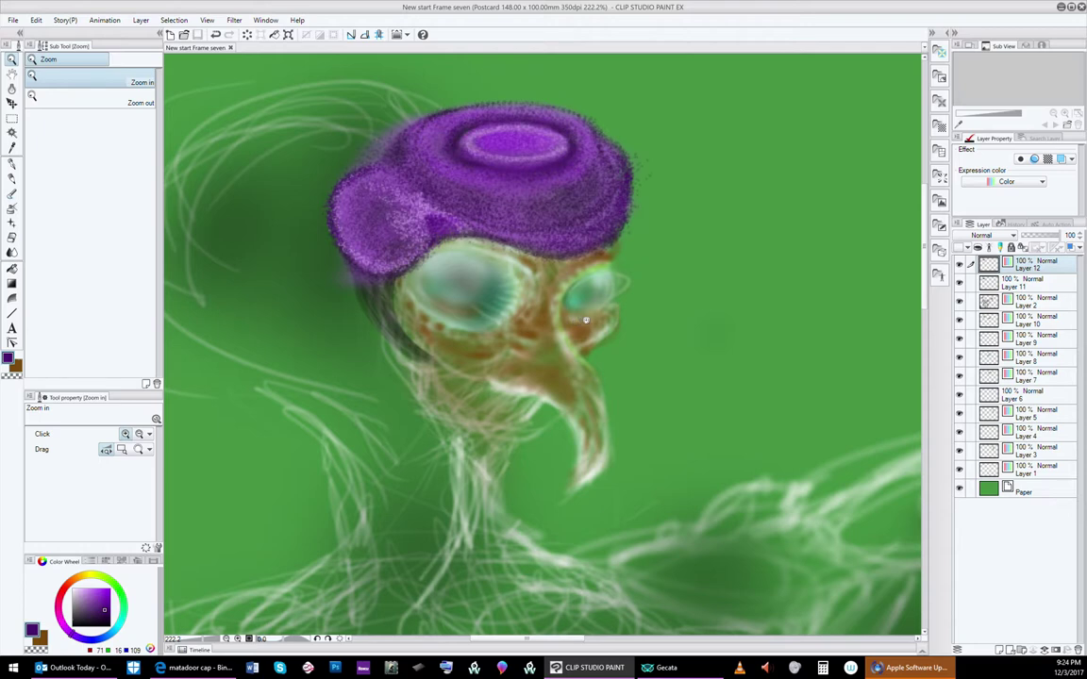
Step: Add a new raster layer above Layer 12 and ready the Tone scraping airbrush with dark red-brown (RGB 109, 35, 16)
left_click_drag(551, 303, 579, 311)
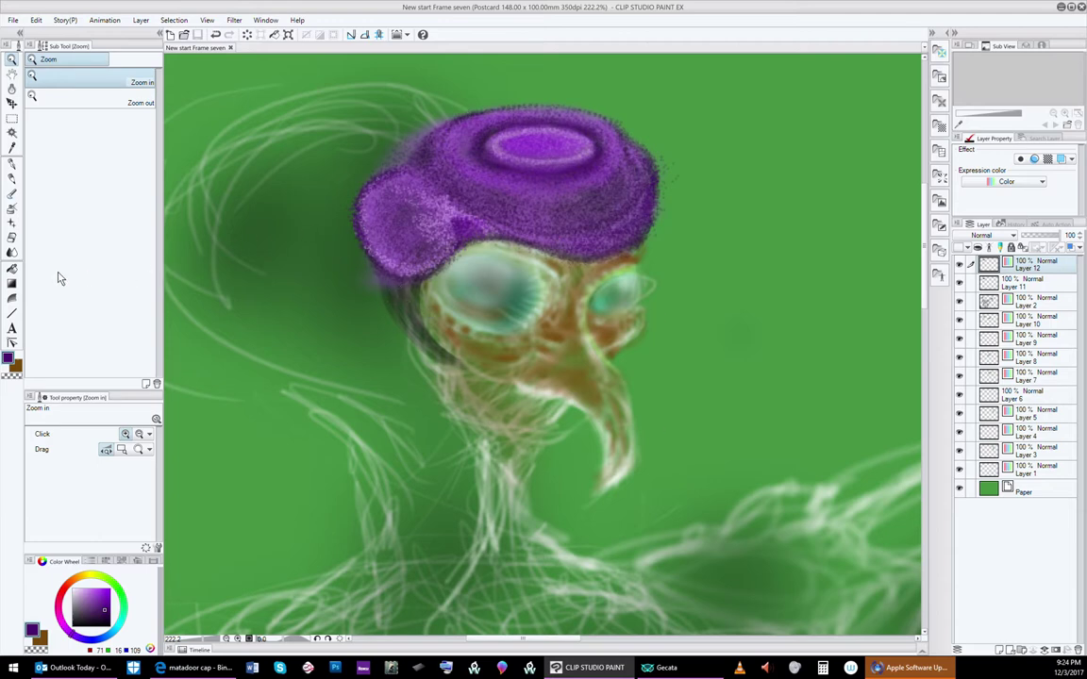
left_click(80, 586)
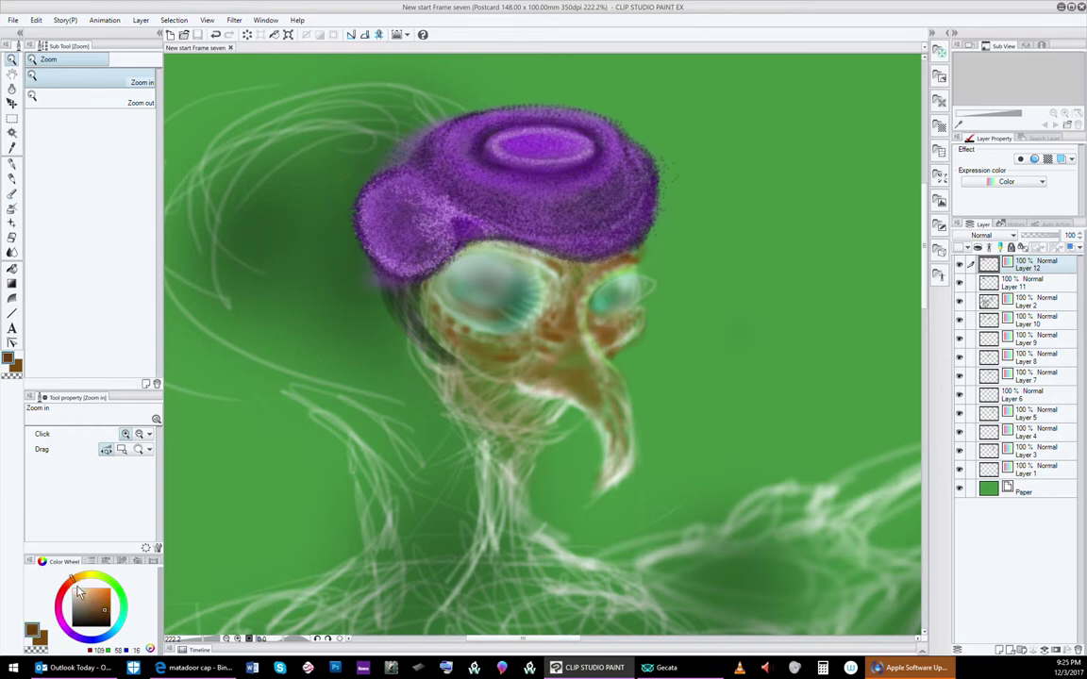
left_click_drag(78, 592, 107, 613)
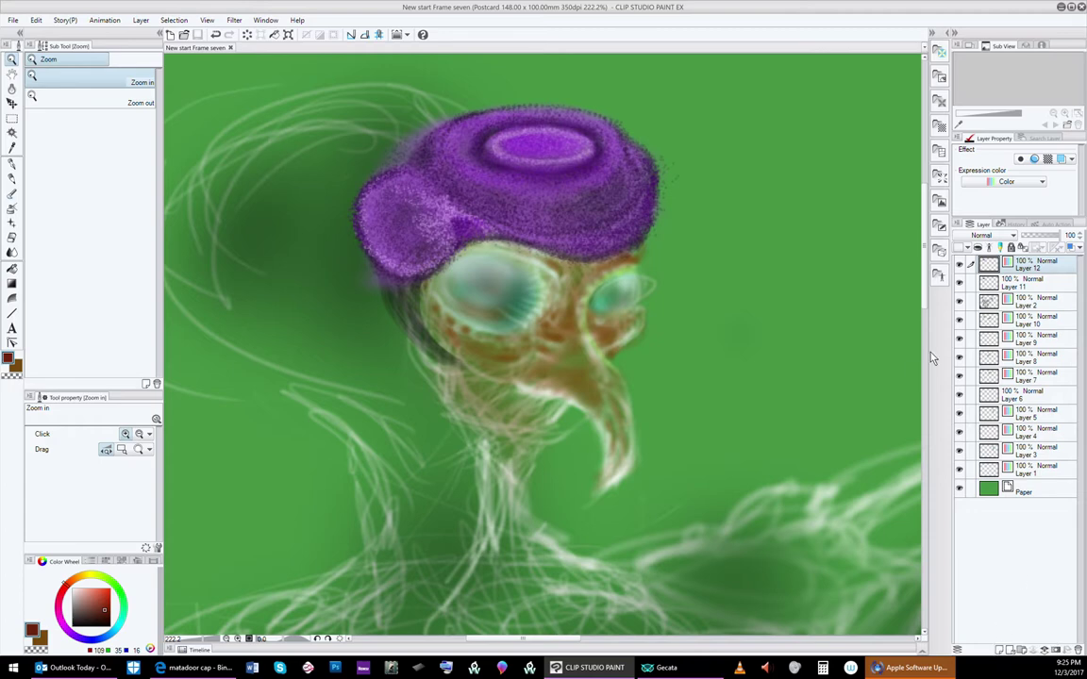
left_click(999, 651)
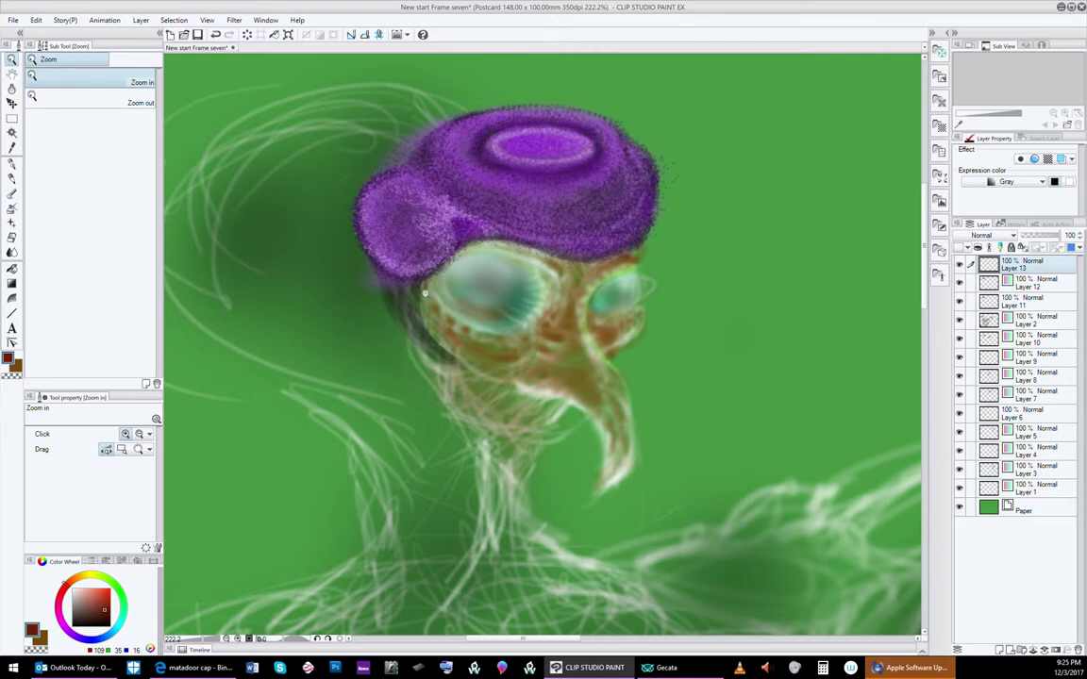
left_click(10, 210)
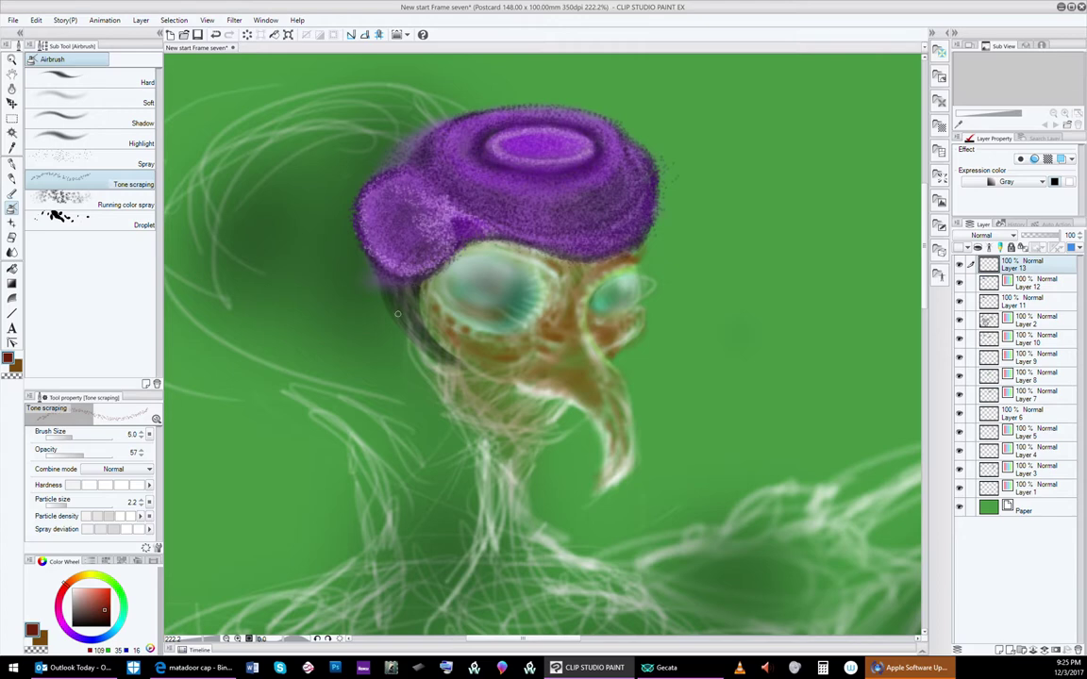
left_click_drag(414, 285, 432, 331)
mouse_move(414, 283)
left_mouse_down()
mouse_move(382, 288)
mouse_move(448, 344)
left_mouse_up()
mouse_move(372, 259)
left_mouse_down()
mouse_move(391, 298)
mouse_move(424, 324)
left_mouse_up()
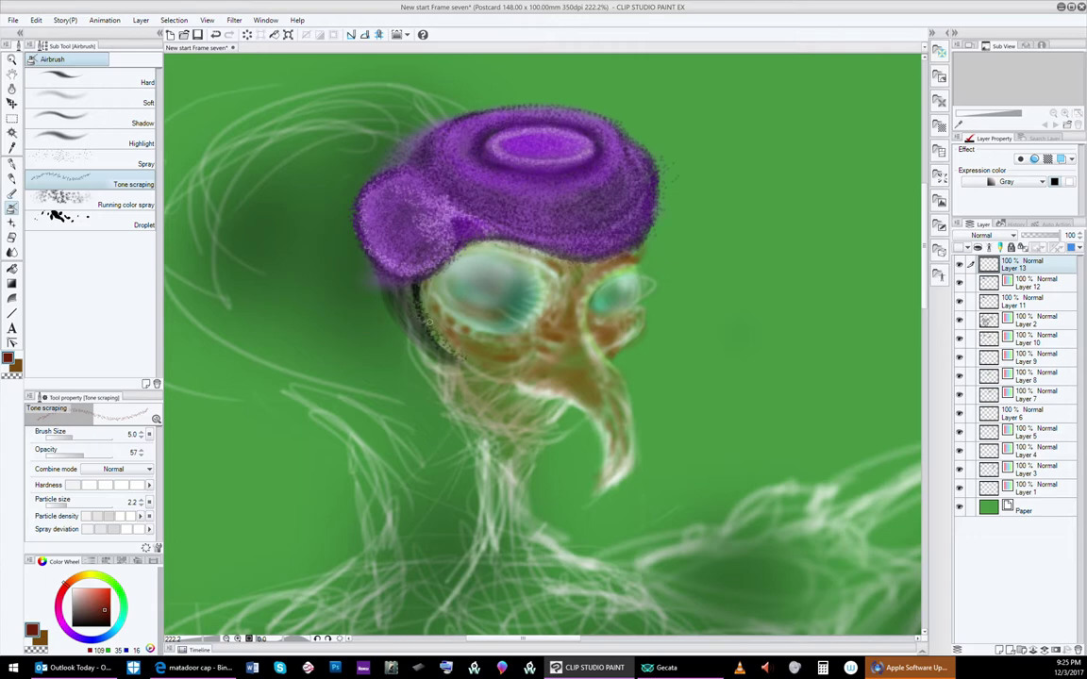
left_click(34, 20)
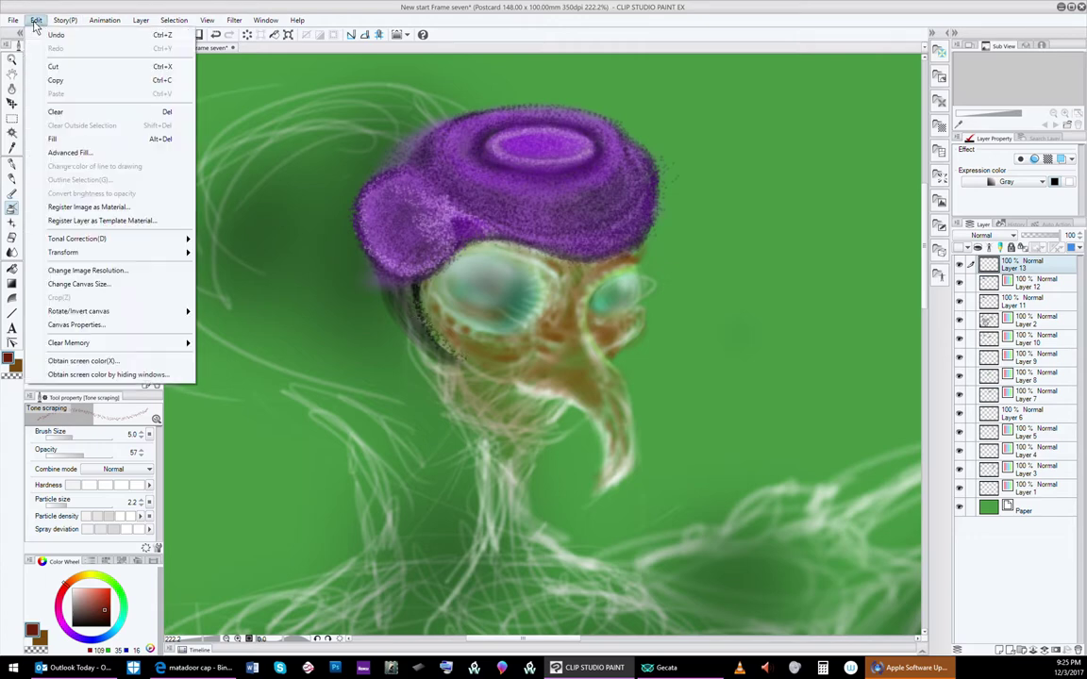
left_click(54, 34)
left_click(35, 20)
left_click(54, 36)
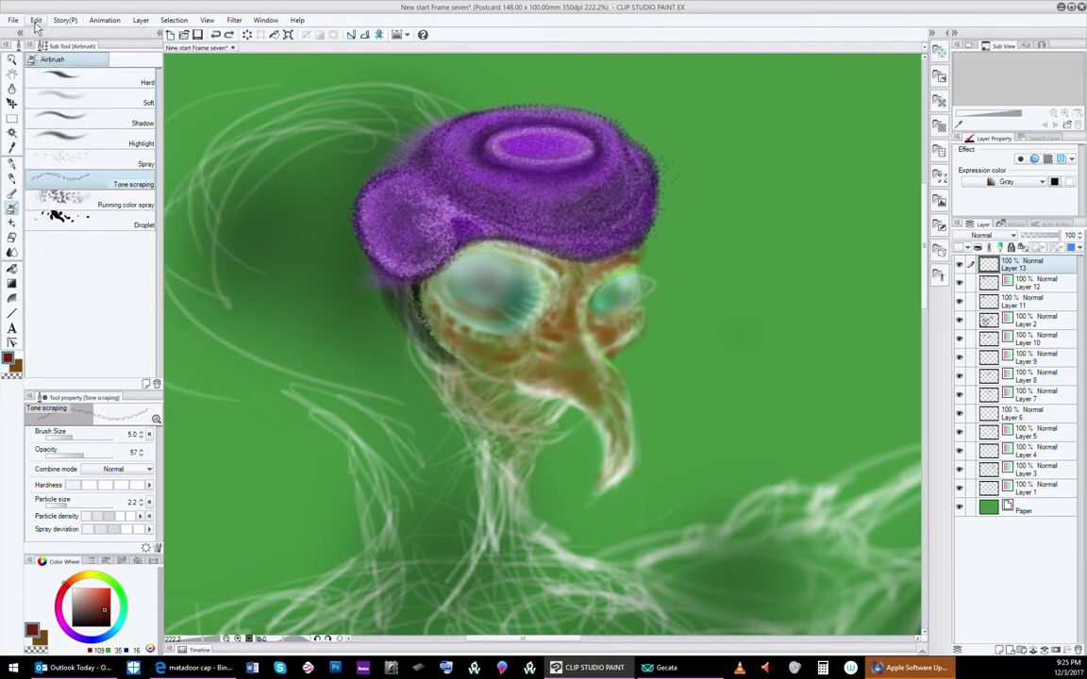
left_click(35, 20)
left_click(55, 49)
Step: Set the new layer's expression color to Color and speckle the strip below the cap's left lobe with red-brown (109, 35, 16) and salmon (199, 113, 91)
left_click(1041, 182)
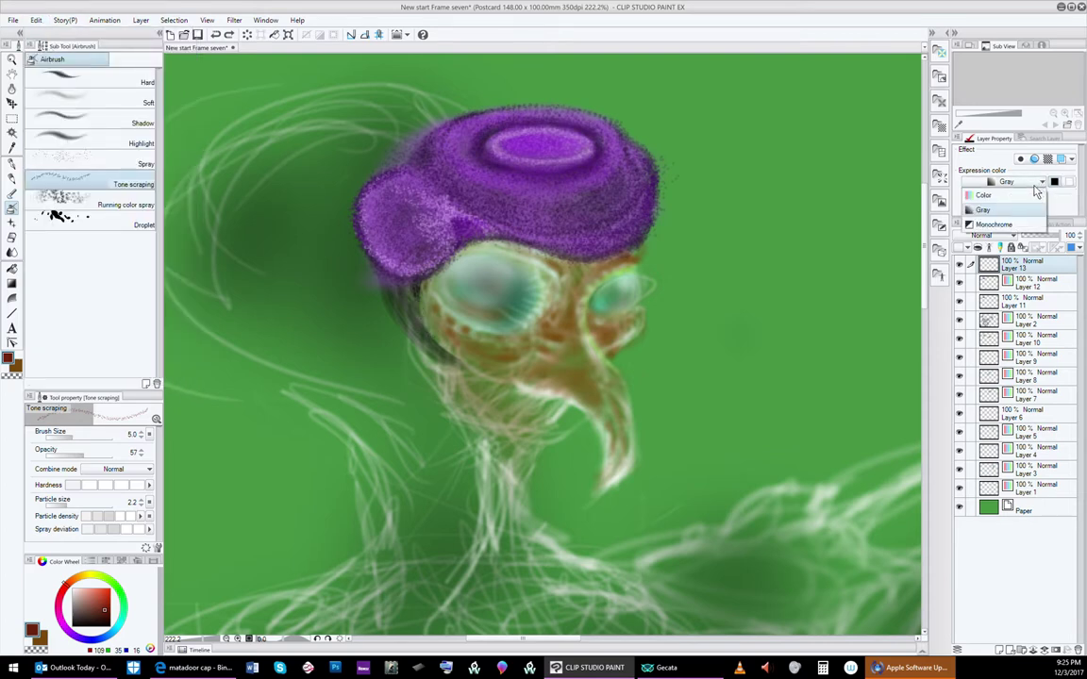
left_click(1009, 193)
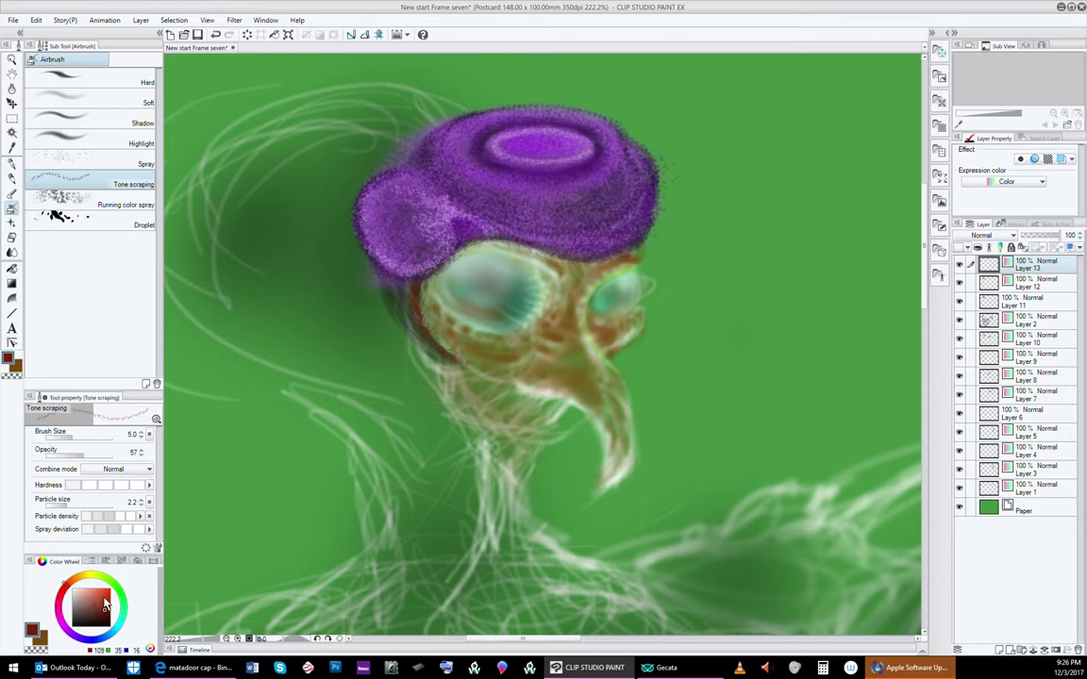
left_click_drag(105, 604, 92, 597)
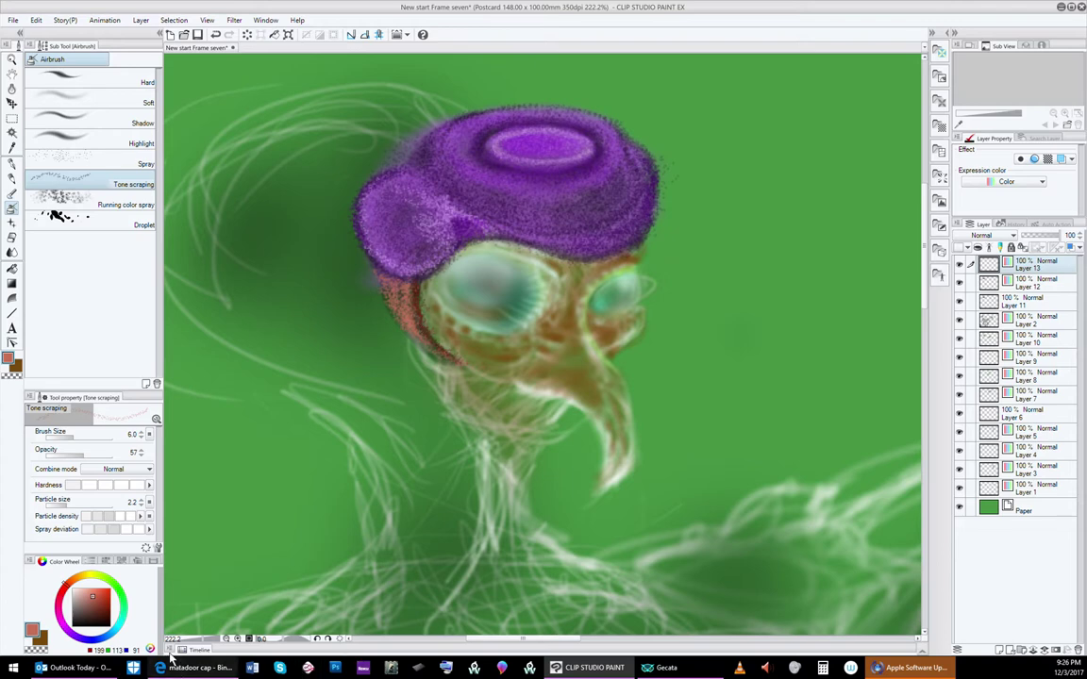
Step: Work brown speckles (RGB 120, 74, 12) into the strip behind the left eye, raising the brush opacity to 84
left_click(103, 593)
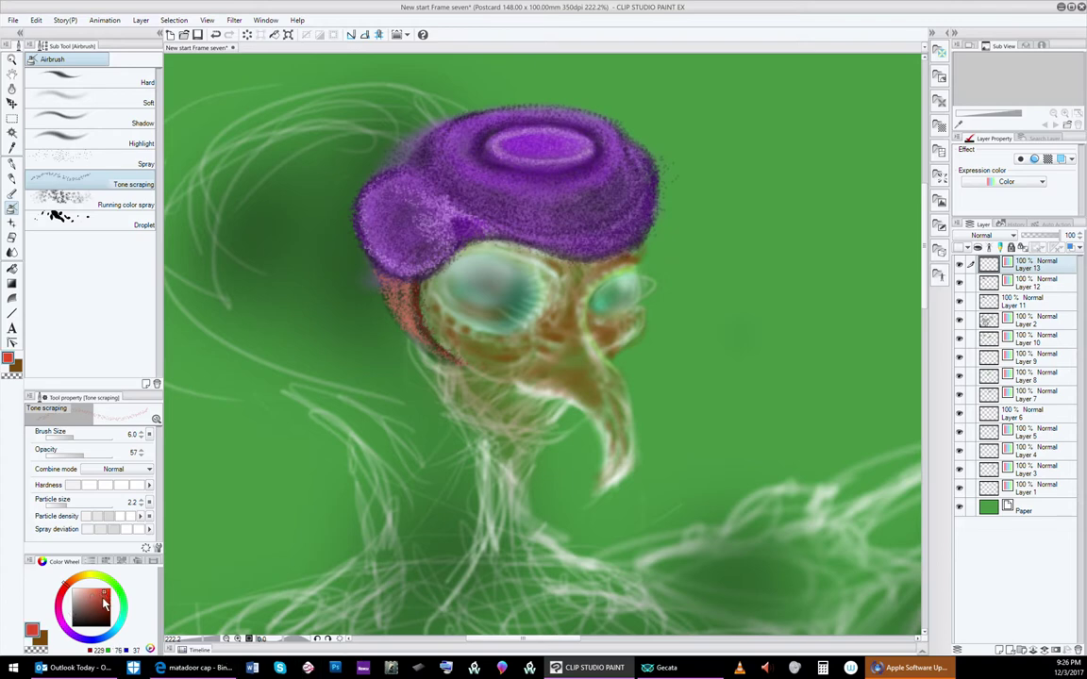
left_click(103, 602)
left_click(42, 640)
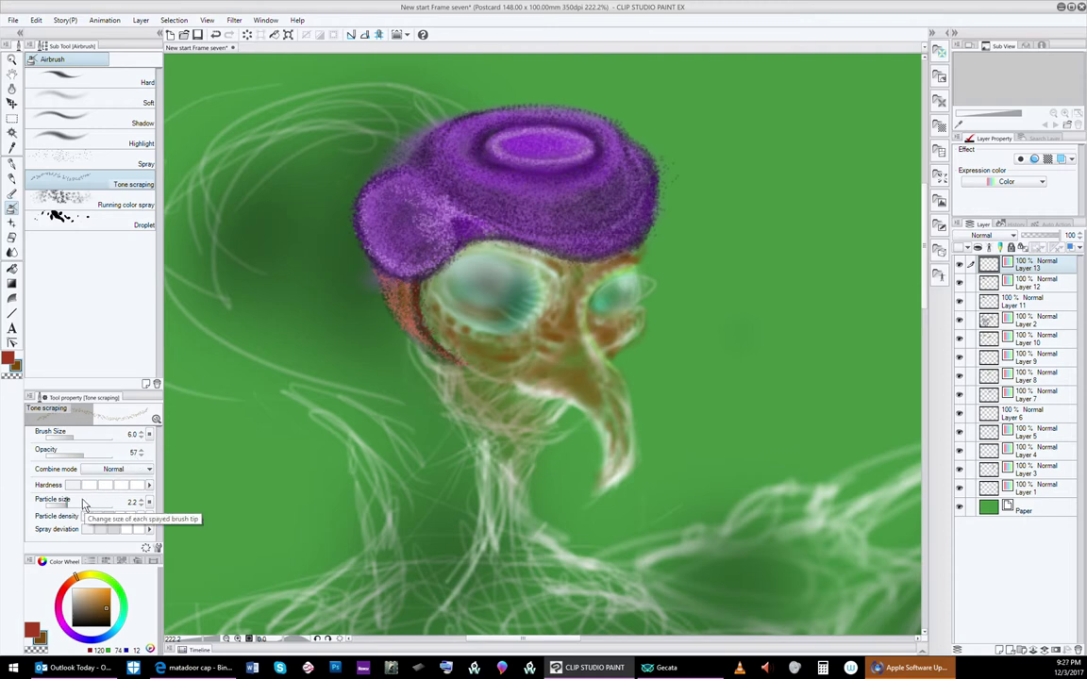
left_click(83, 453)
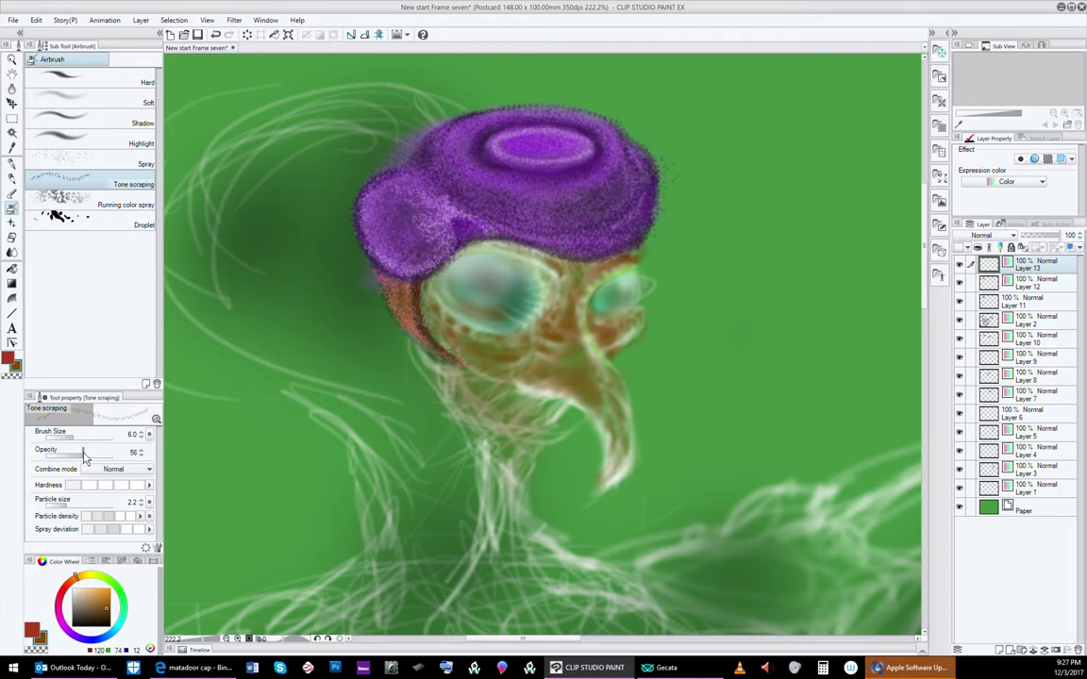
left_click_drag(83, 452, 101, 453)
Step: Darken the strip behind the left eye and its edges with dark brown speckles (RGB 71, 43, 4)
left_click(102, 608)
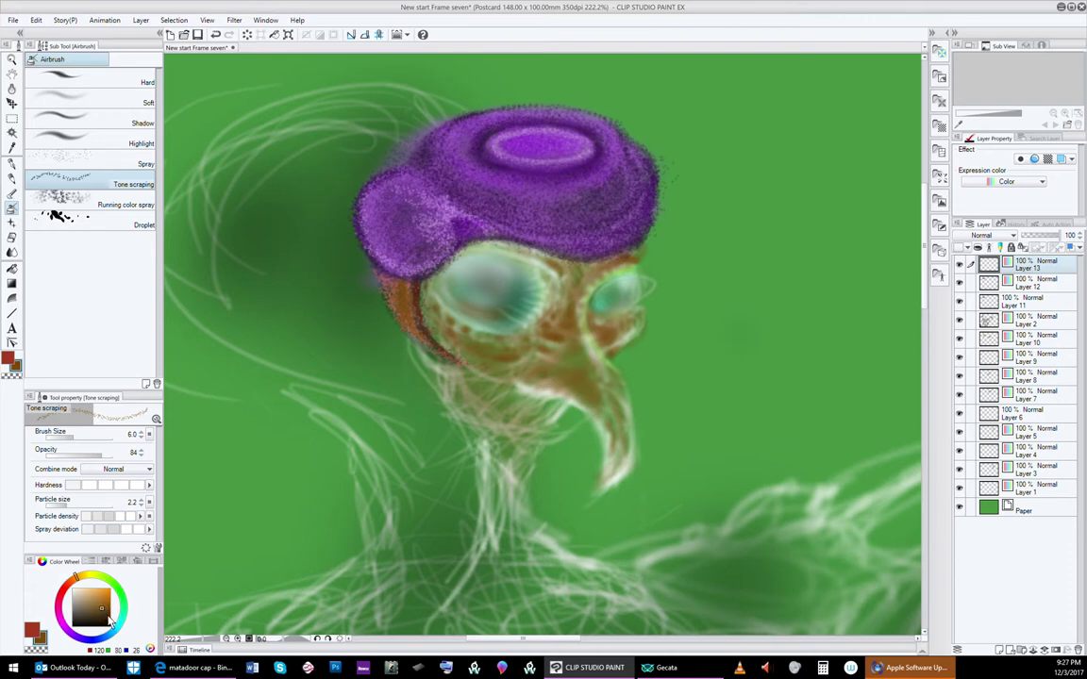
left_click(108, 617)
mouse_move(399, 288)
left_mouse_down()
mouse_move(410, 287)
mouse_move(401, 316)
left_mouse_up()
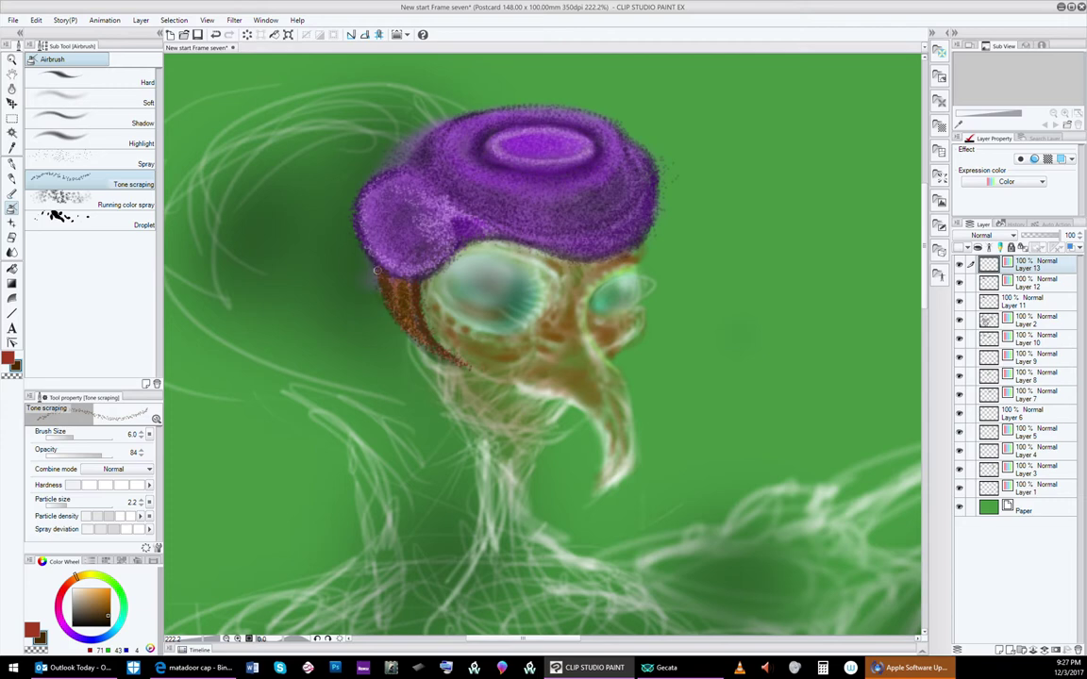
mouse_move(381, 287)
left_mouse_down()
mouse_move(415, 341)
mouse_move(454, 357)
left_mouse_up()
Step: Dab a row of golden beads (RGB 150, 120, 29) under the cap's left lobe with the Soft airbrush at sizes 10 and 6
left_click(120, 98)
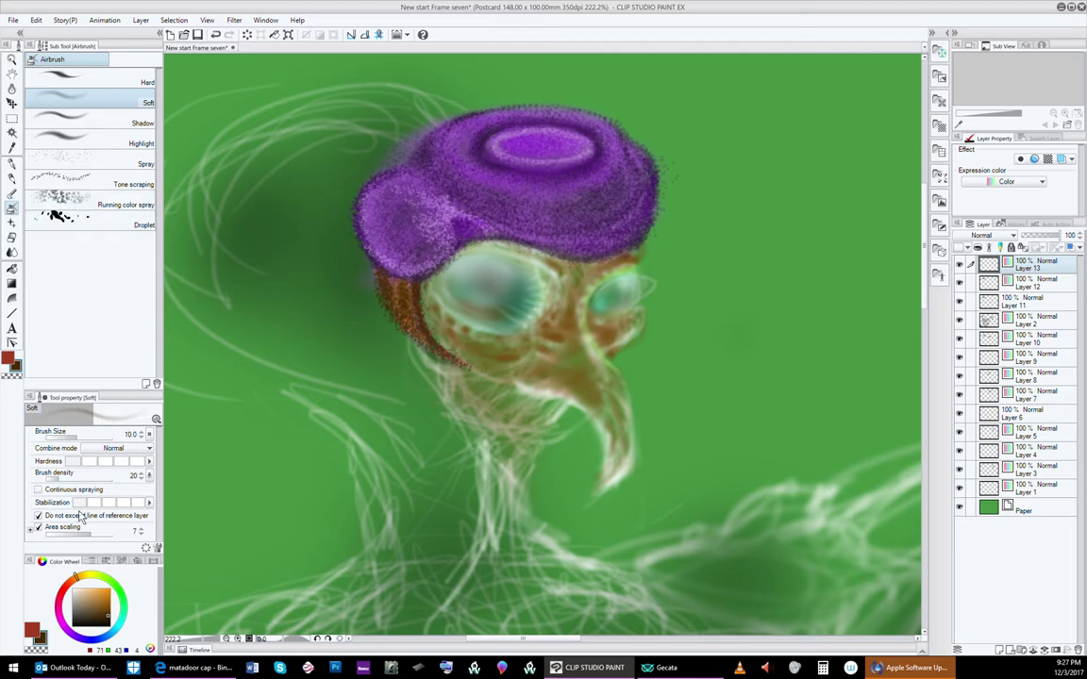
left_click_drag(83, 582, 83, 575)
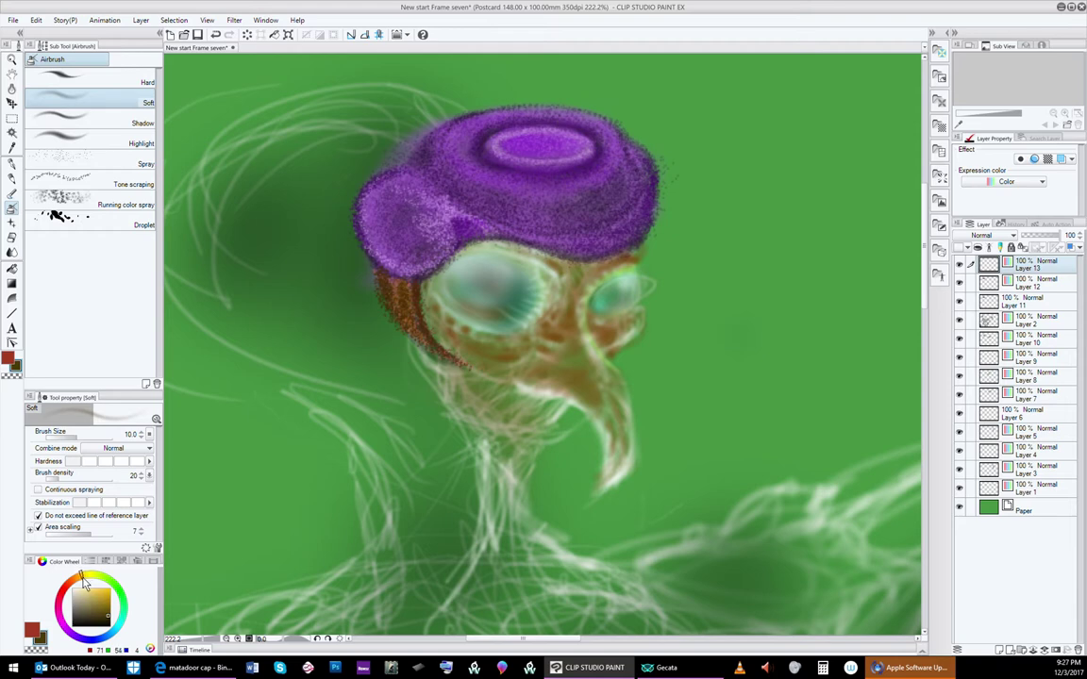
left_click(105, 610)
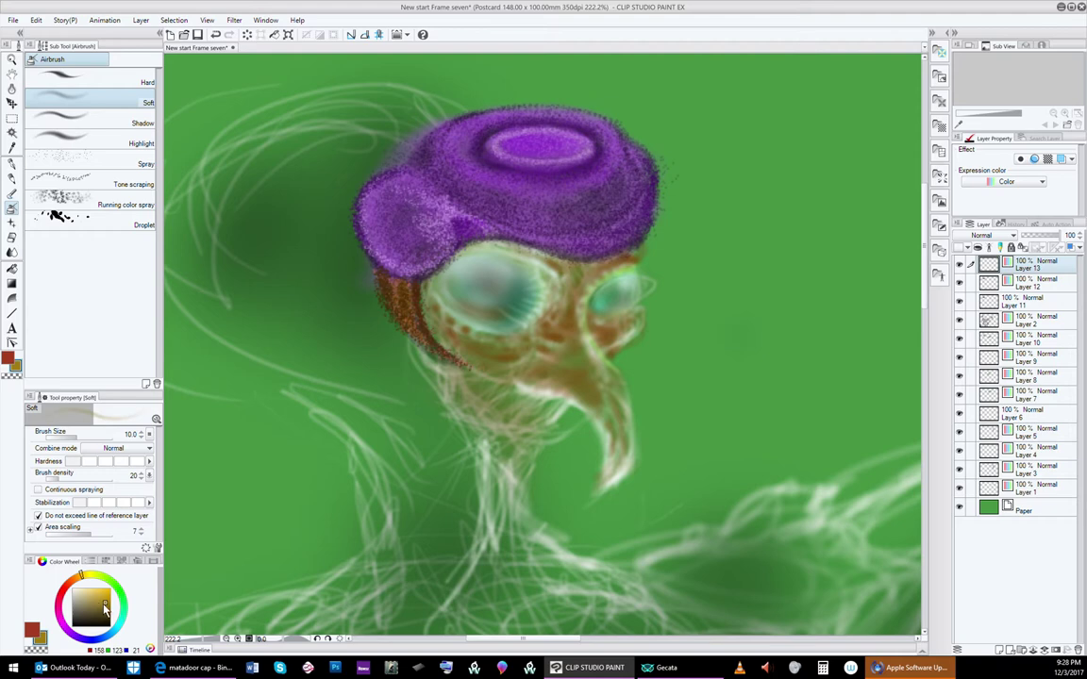
left_click(103, 606)
left_click(406, 286)
left_click(406, 287)
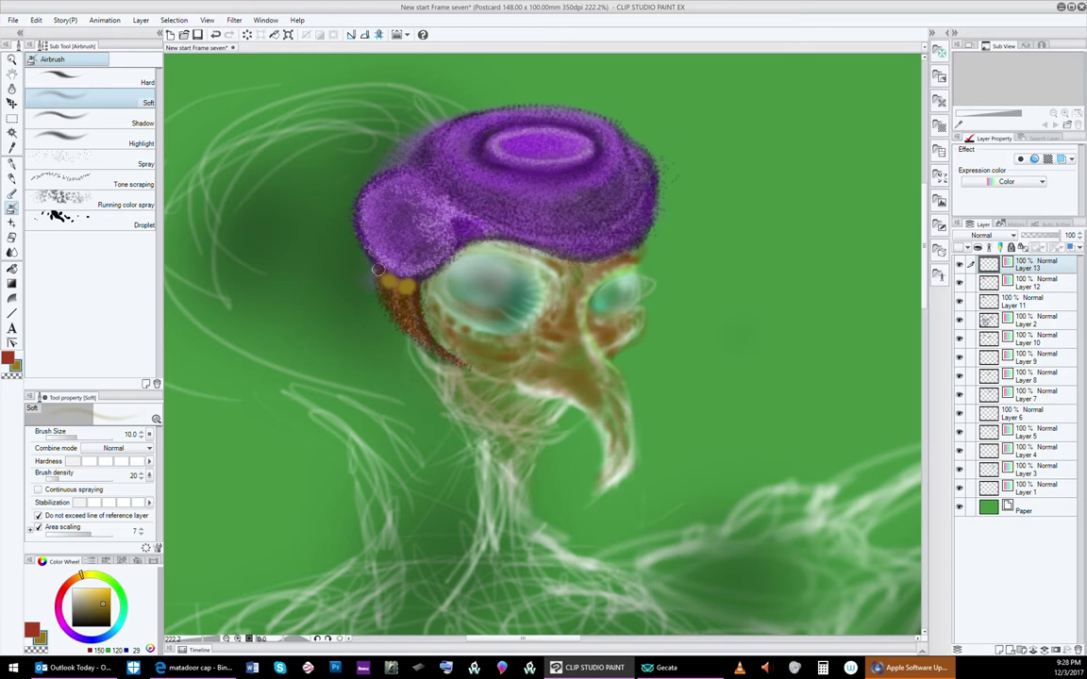
key("bracketright")
Step: Shade and highlight the three beads with olive yellow (RGB 150, 147, 29) and pale yellow (236, 233, 118) dabs
left_click(90, 577)
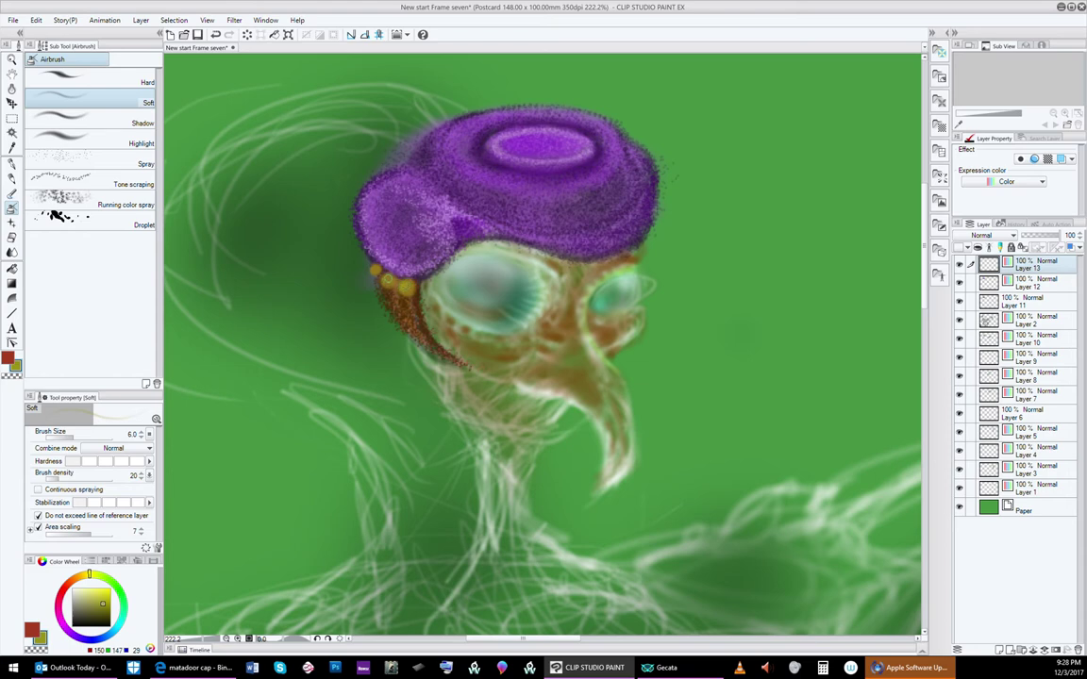
left_click(382, 278)
left_click(90, 591)
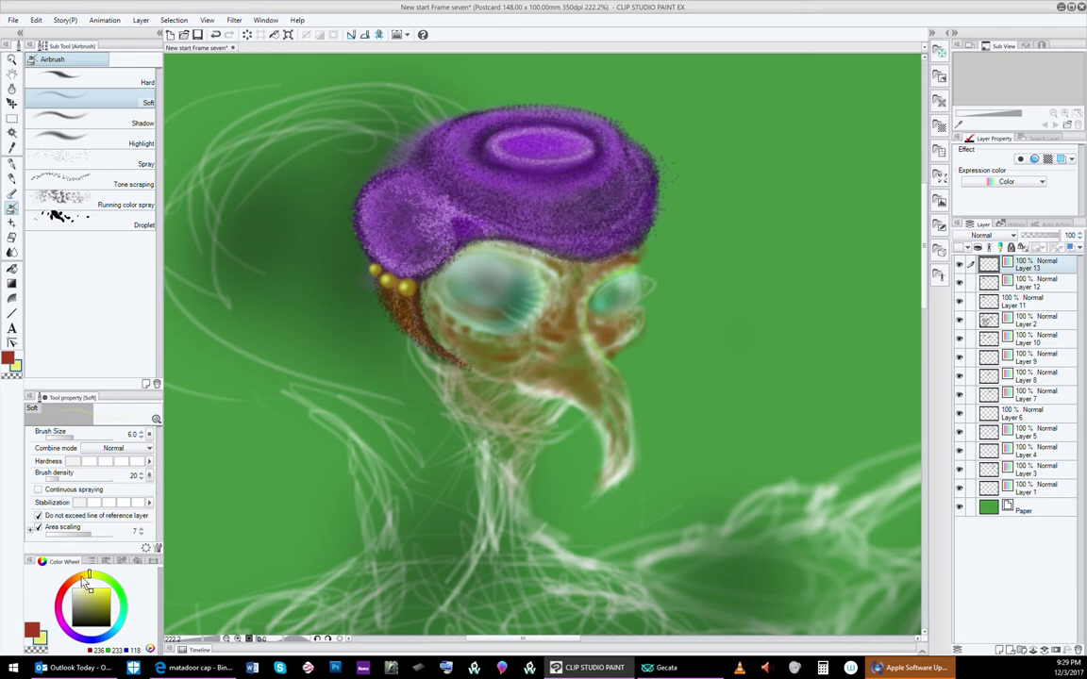
Step: Pick dark brown (RGB 75, 37, 11) for the Soft airbrush at size 6
left_click_drag(88, 579, 76, 586)
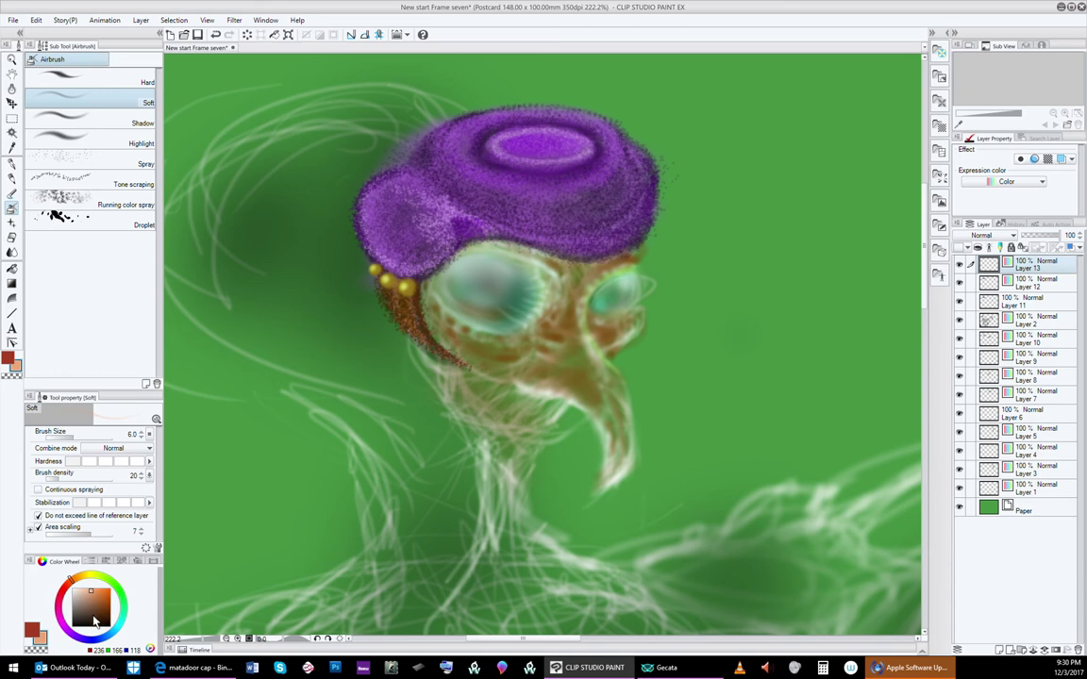
left_click(104, 614)
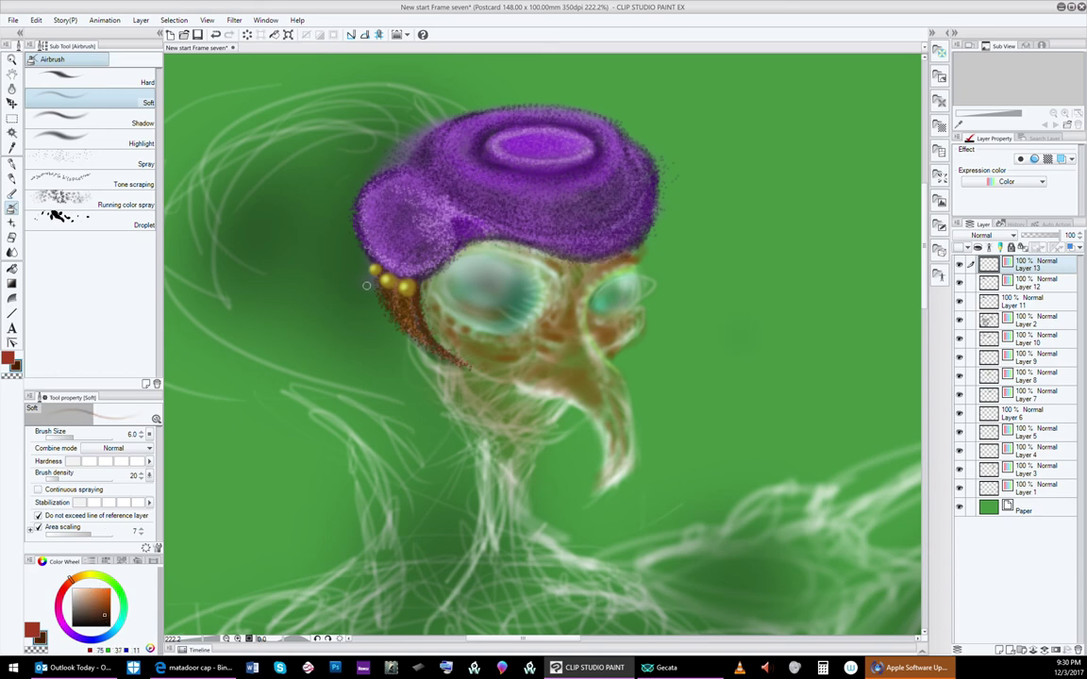